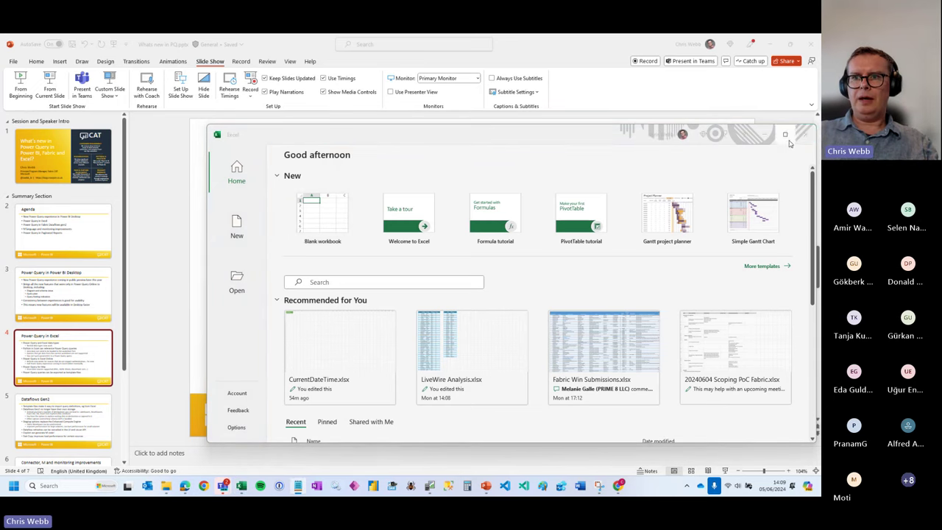
- Create a blank workbook in a maximized window and shrink the formula bar to a single line
click(789, 134)
click(115, 127)
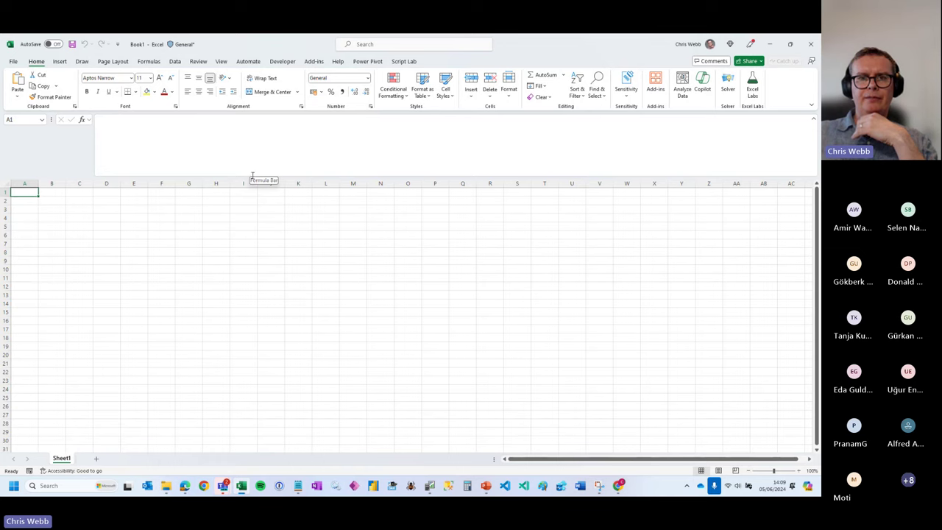
drag(251, 176, 250, 131)
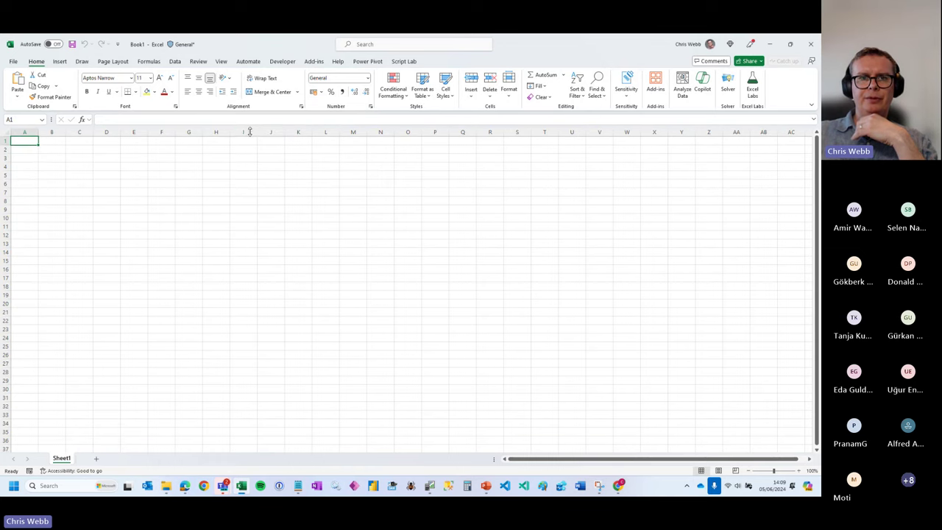
- Start an Excel workbook import and open the folder "What's new in Power Query in Power BI, Fabric and Excel" using its path from File Explorer
click(175, 61)
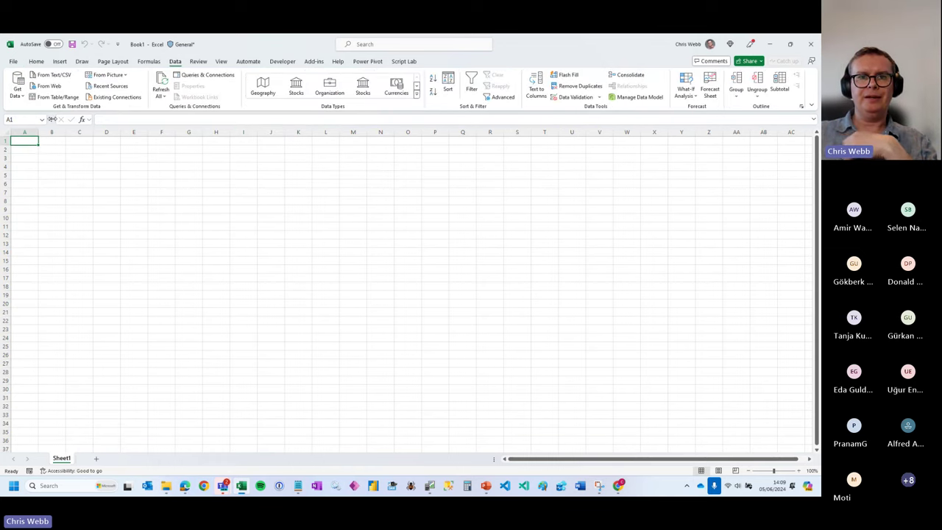
click(24, 98)
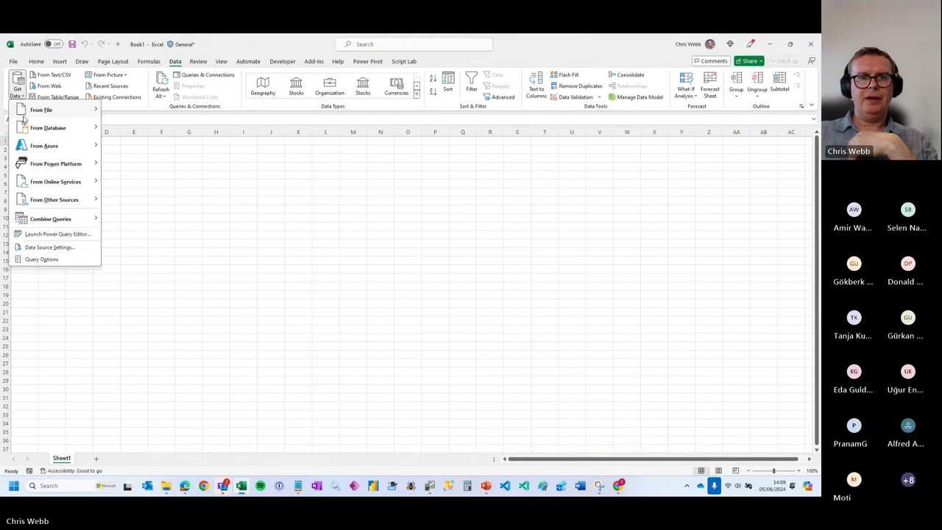
mouse_move(31, 110)
click(121, 110)
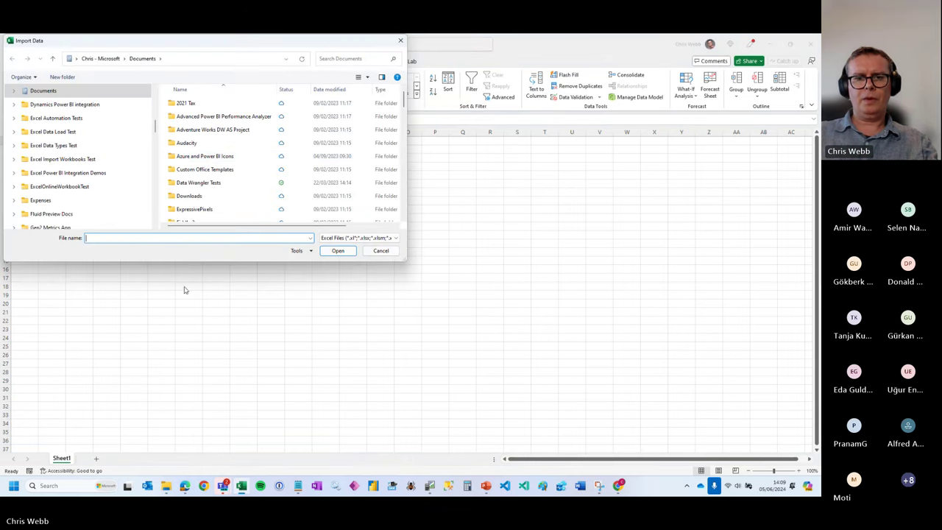
click(167, 487)
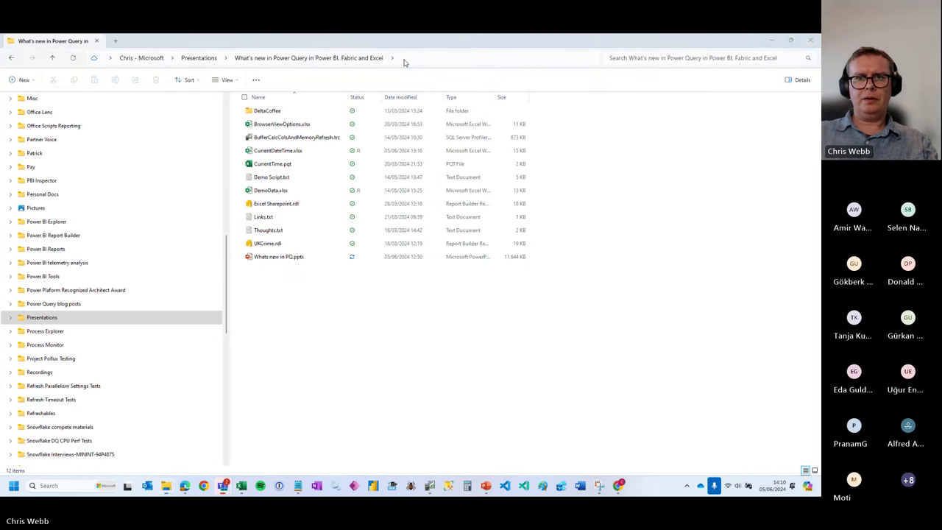
click(406, 61)
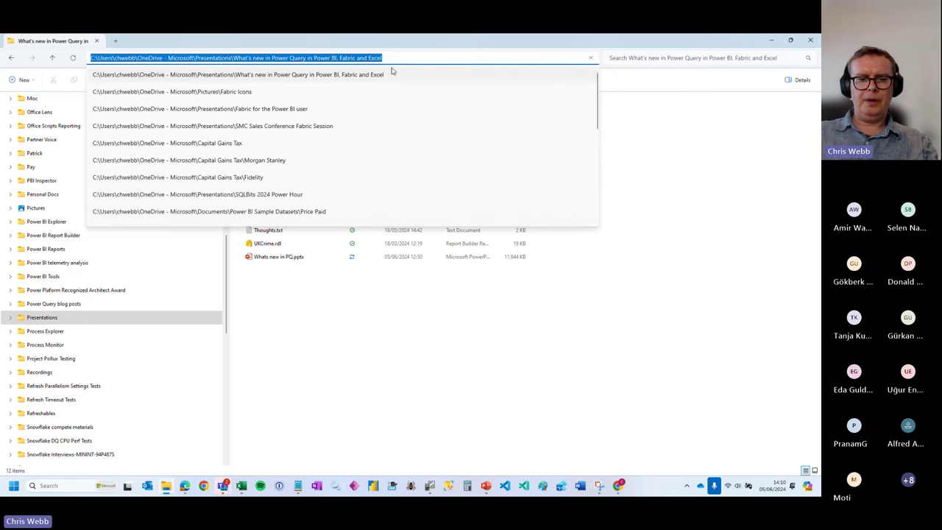
click(242, 486)
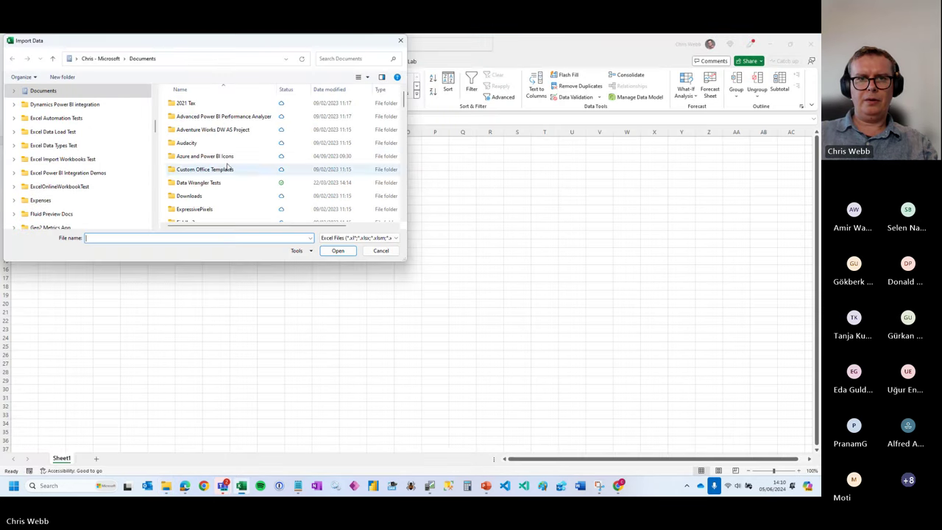
click(192, 59)
key(ctrl+v)
key(Return)
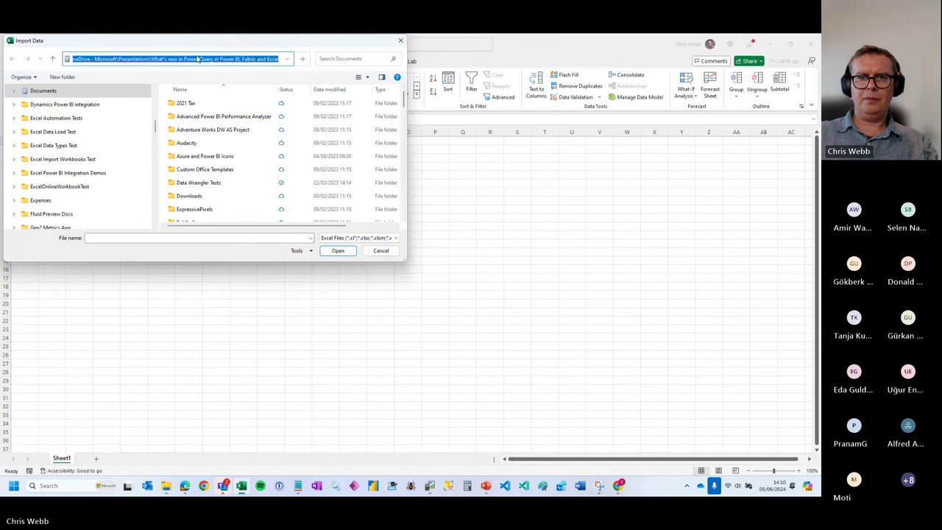
- Import DemoData.xlsx and open its Producers table for transformation in a maximized Power Query Editor
click(186, 144)
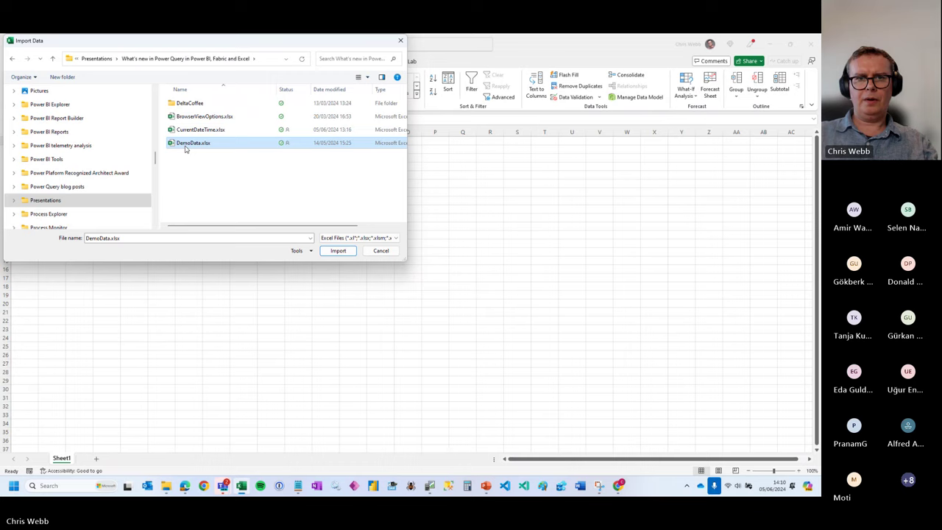
click(340, 250)
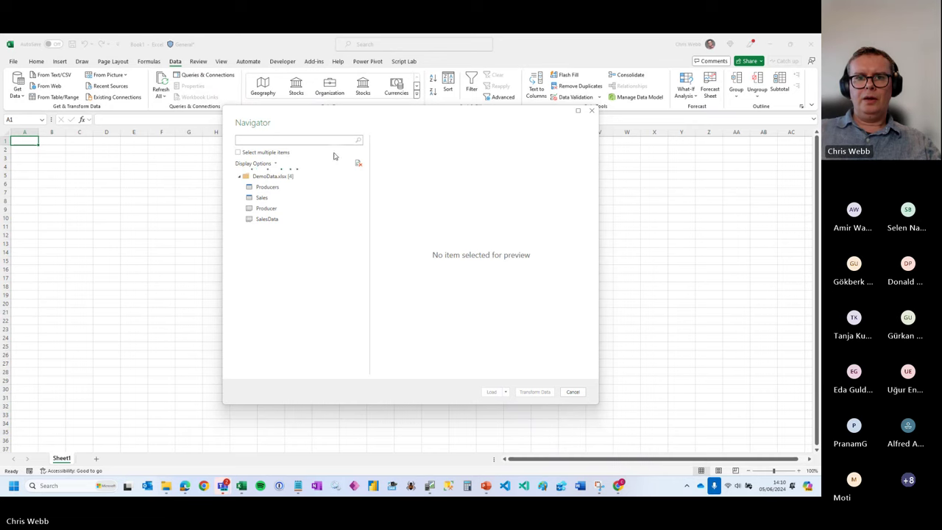
click(273, 189)
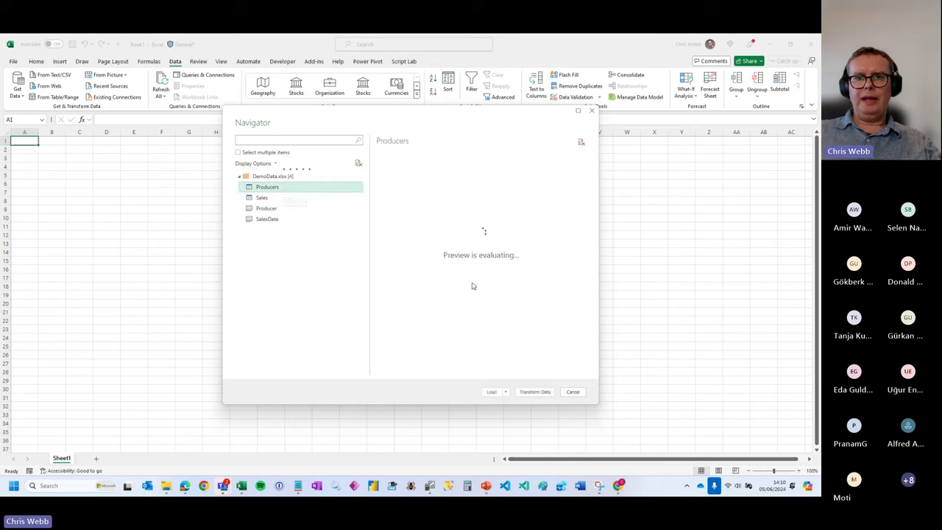
click(542, 391)
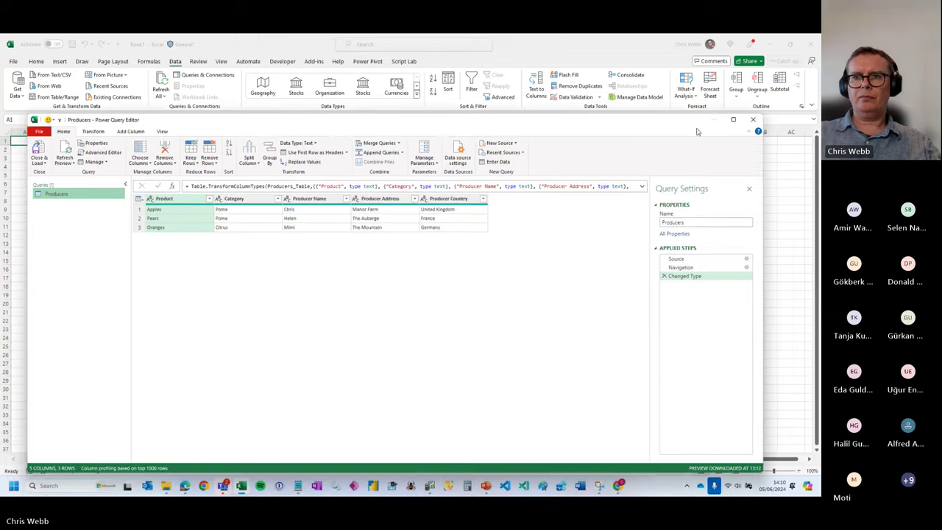
click(734, 120)
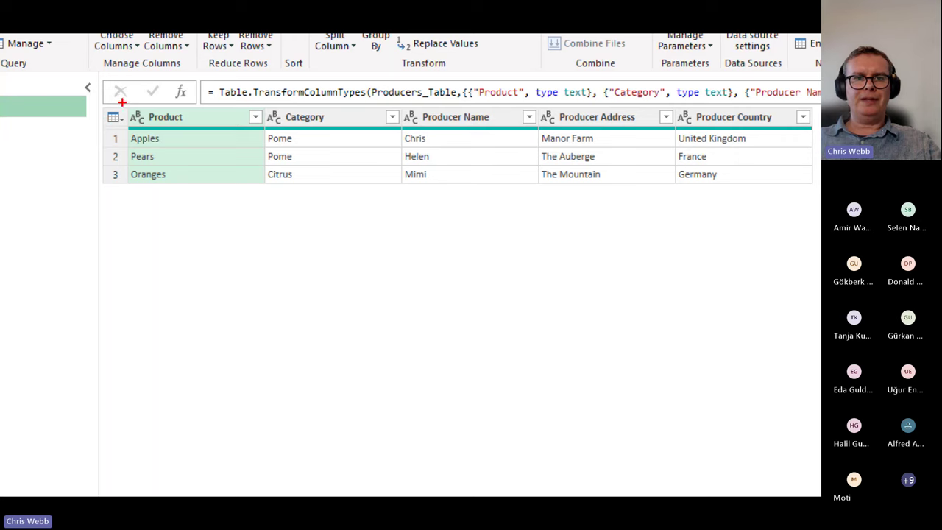
- Combine all columns from Product to Producer Country into a data type named Products, with Product as the display column
drag(122, 103, 123, 190)
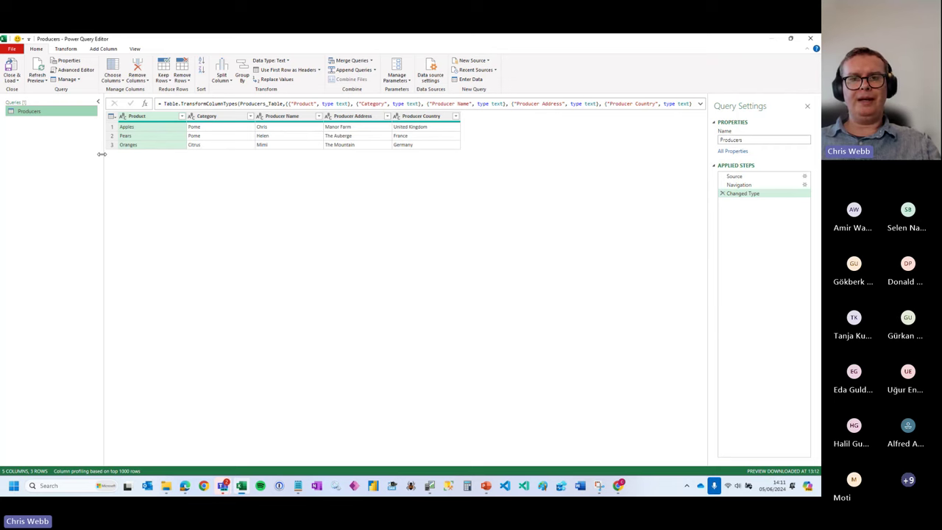
shift+click(424, 120)
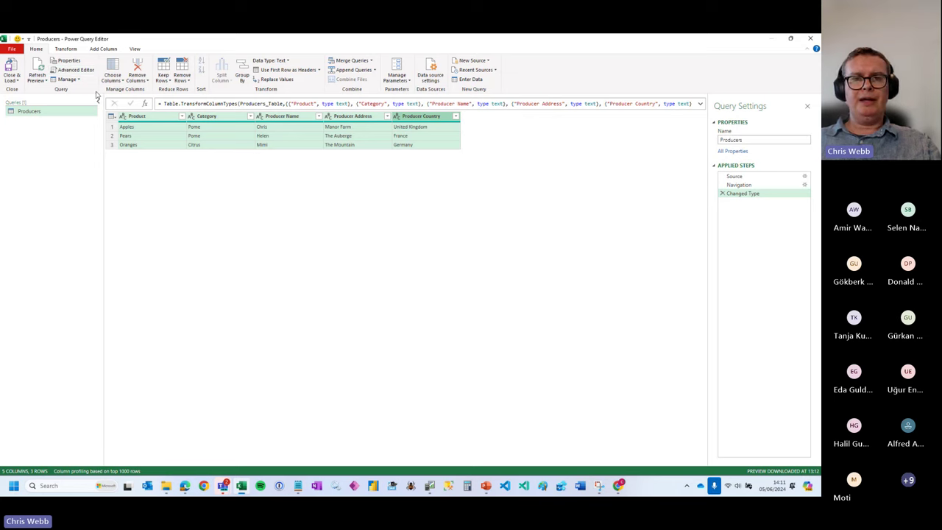
click(65, 49)
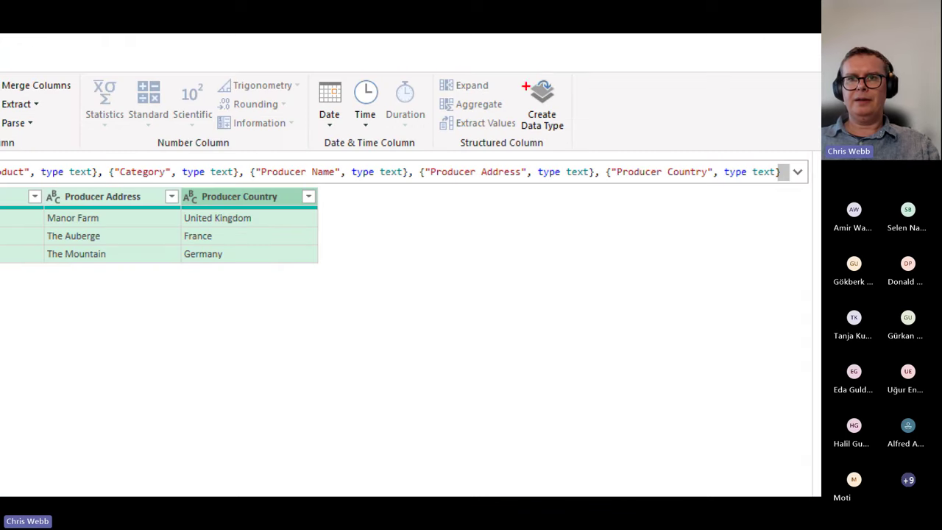
mouse_move(544, 68)
mouse_down()
mouse_move(506, 101)
mouse_move(564, 57)
mouse_move(537, 56)
mouse_up()
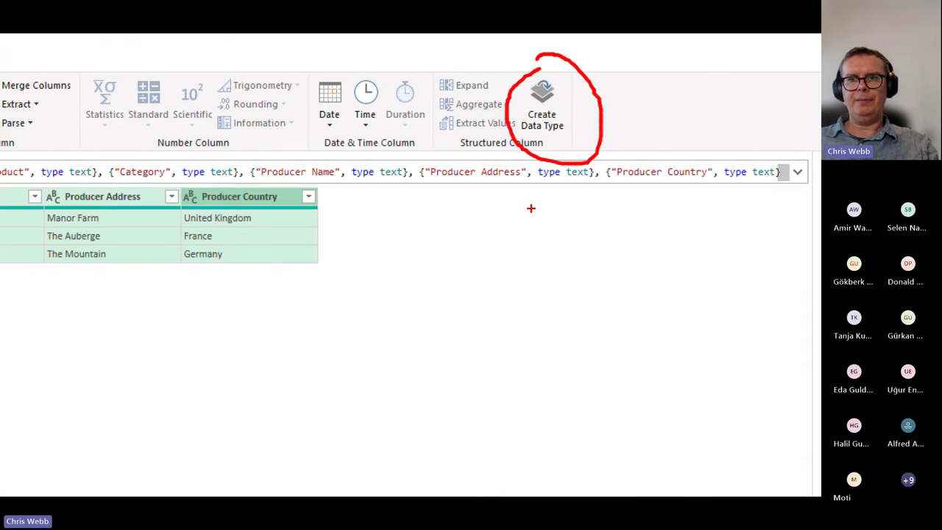
key(Escape)
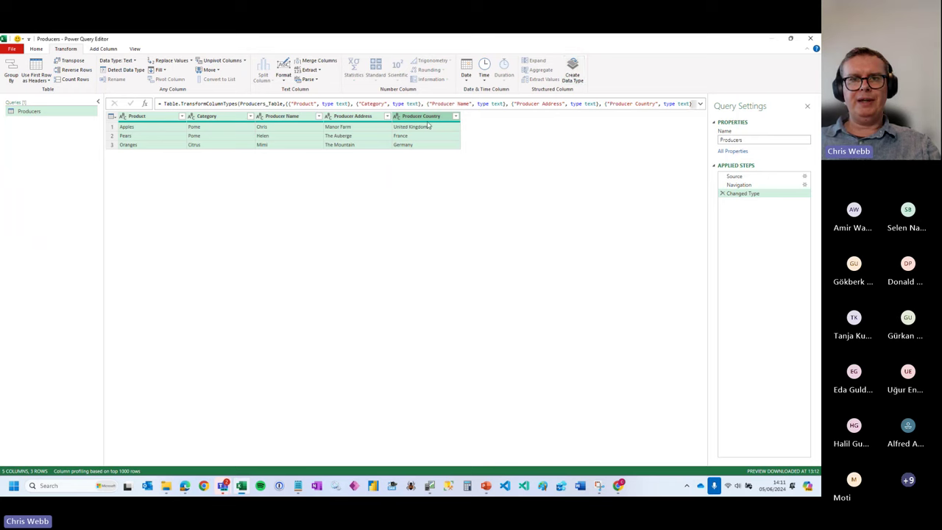
click(572, 70)
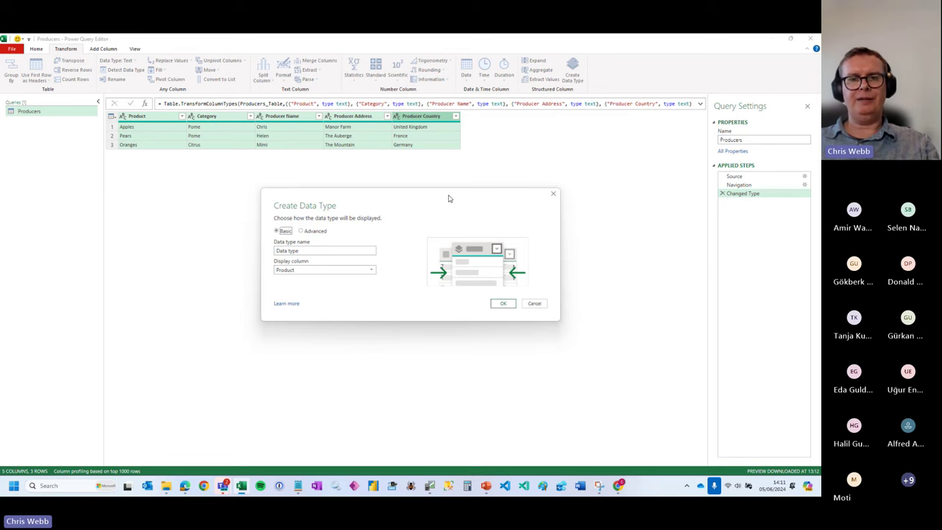
drag(303, 250, 256, 253)
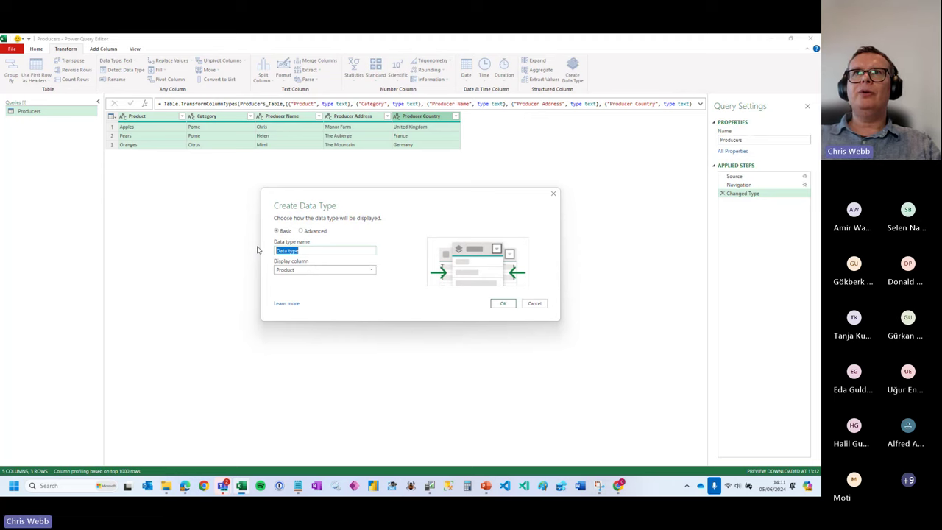
text(Product)
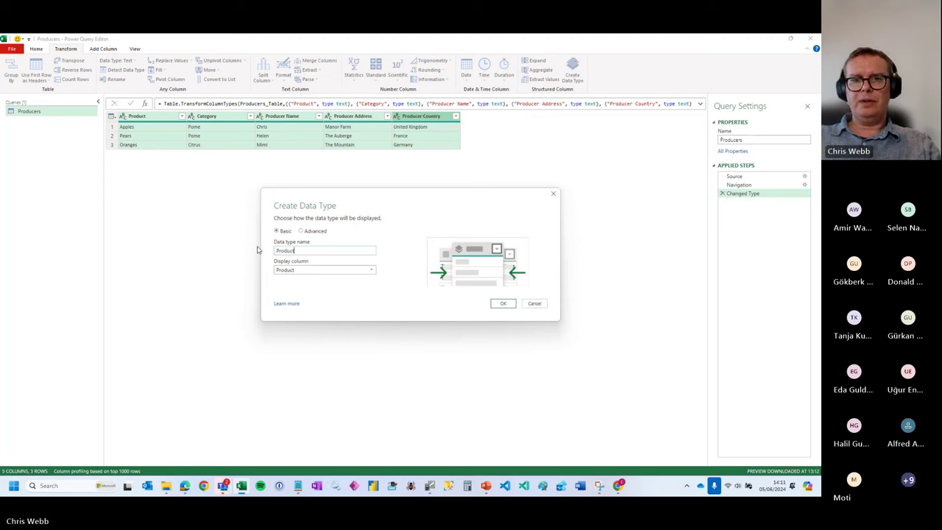
text(s)
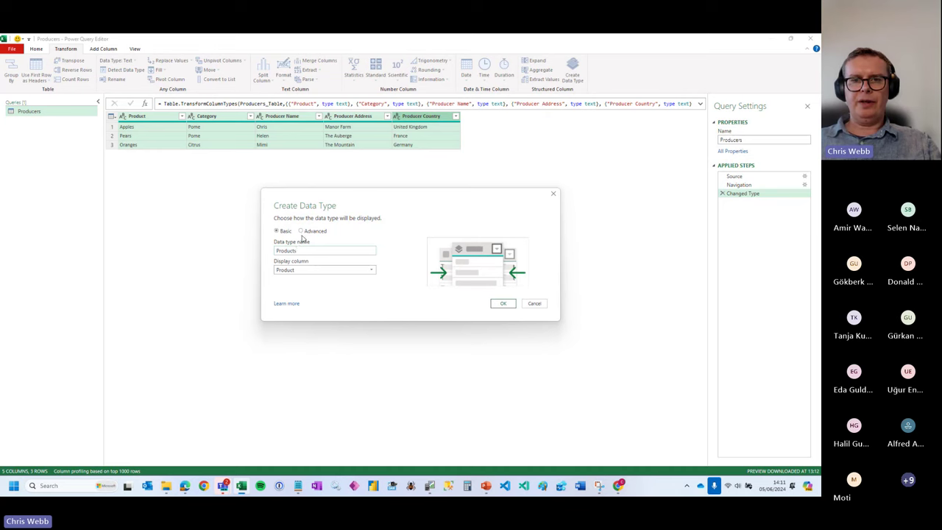
click(301, 231)
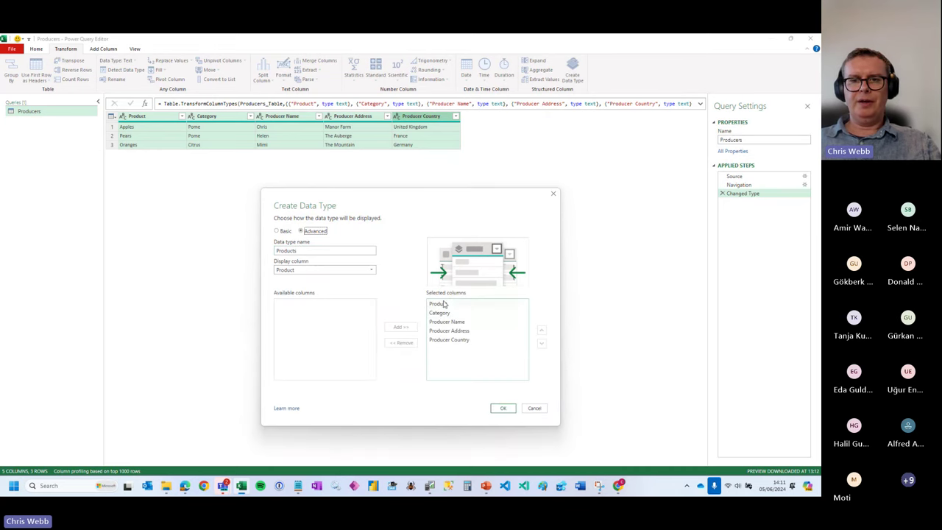
click(503, 410)
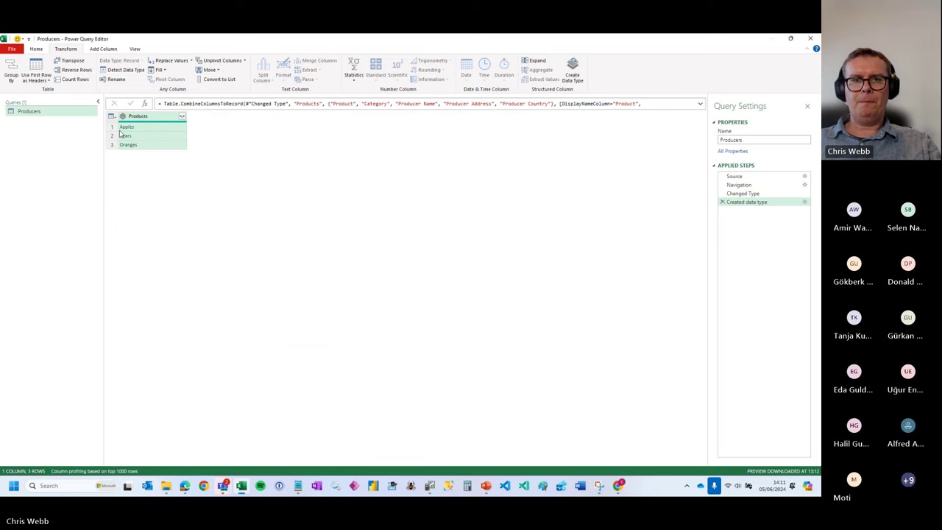
- Inspect the record fields behind Apples, Pears and Oranges in the Products column, using an enlarged preview area
click(151, 127)
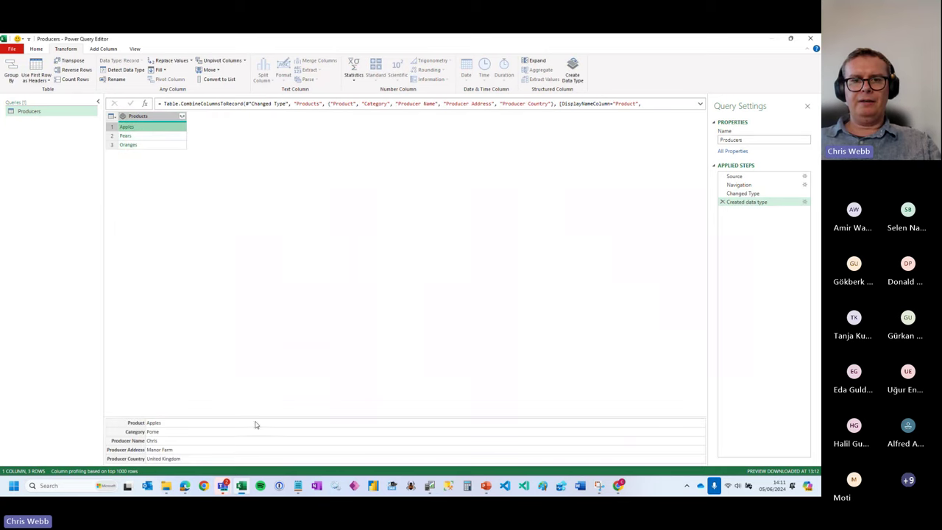
drag(256, 416, 253, 324)
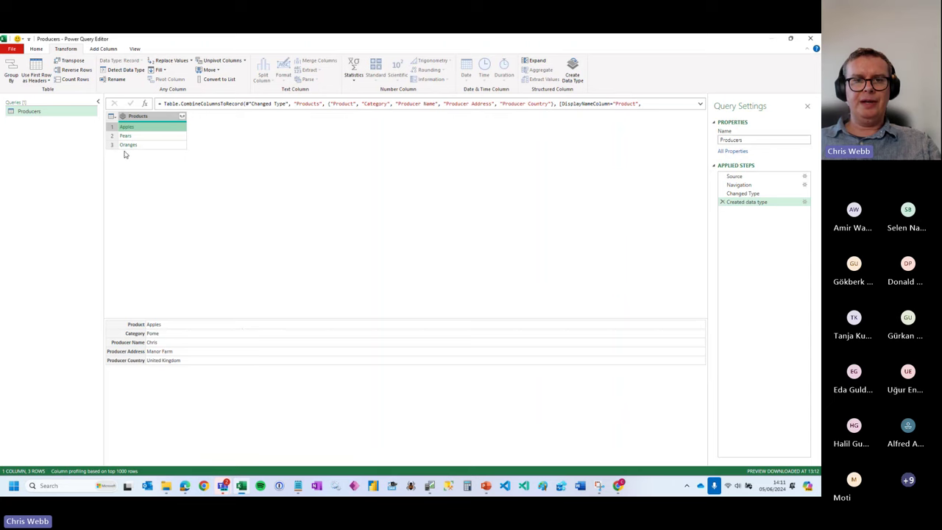
click(153, 137)
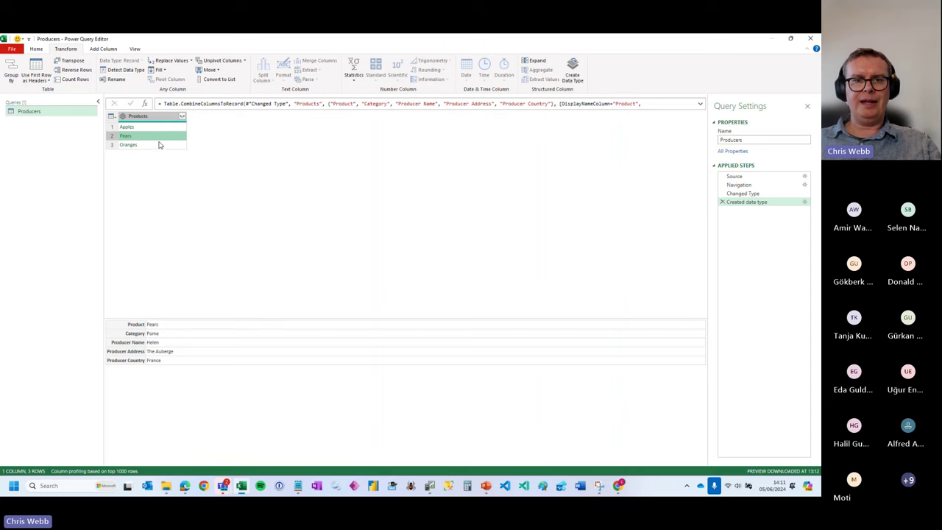
click(159, 145)
click(159, 128)
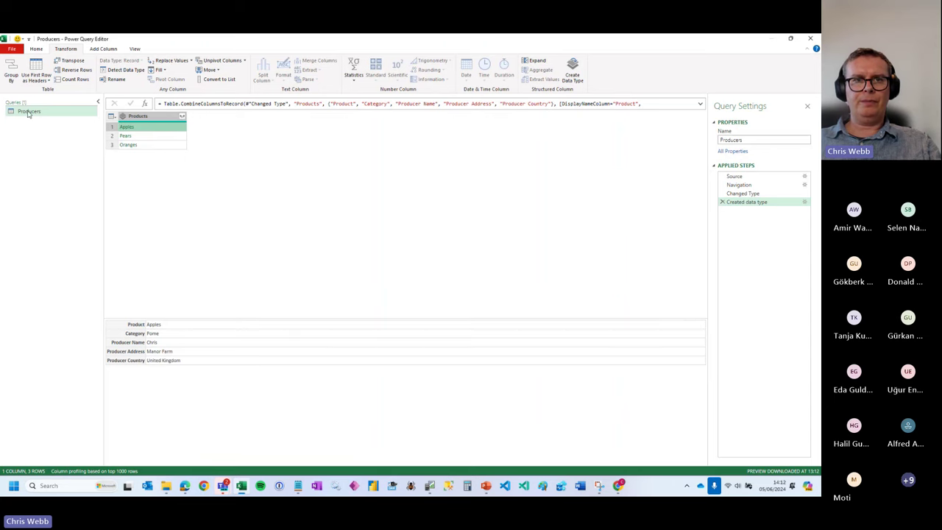
- Close the query editor and load the Producers query as a table at cell A1 of the existing worksheet
click(38, 49)
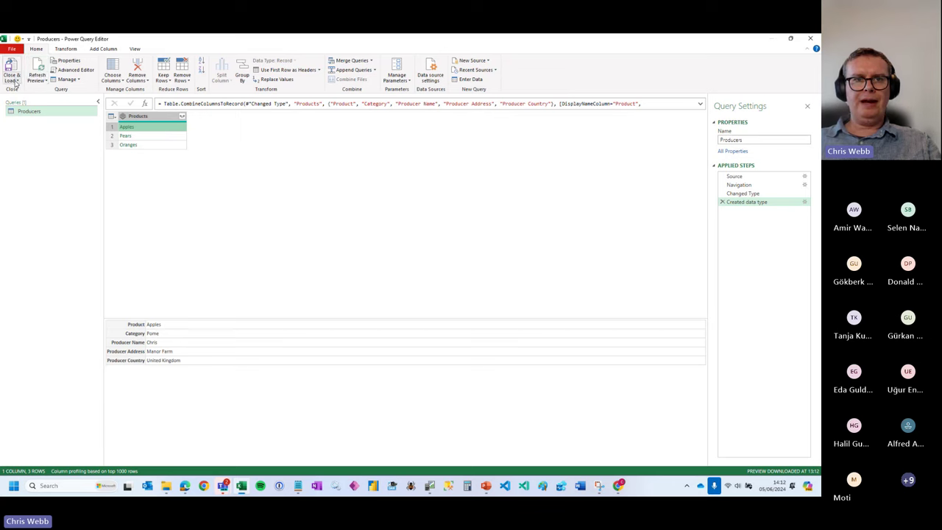
click(11, 80)
click(31, 99)
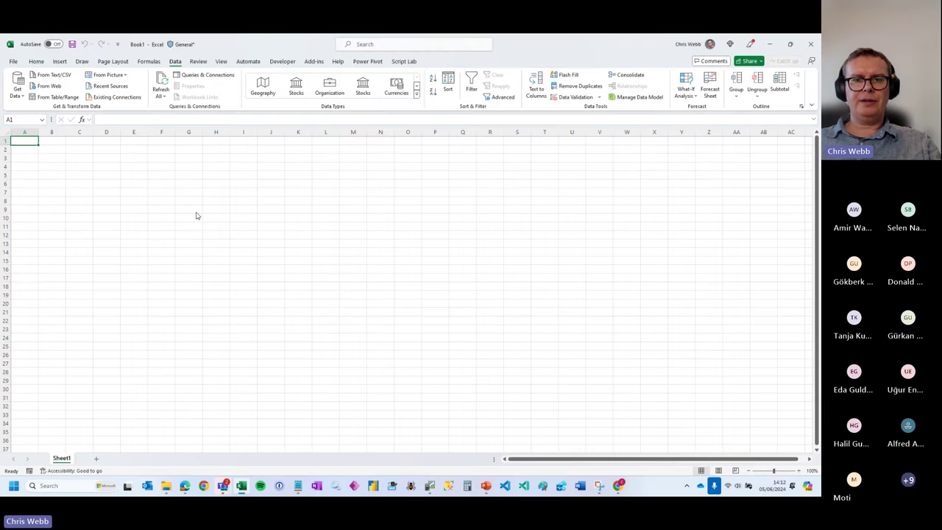
click(372, 219)
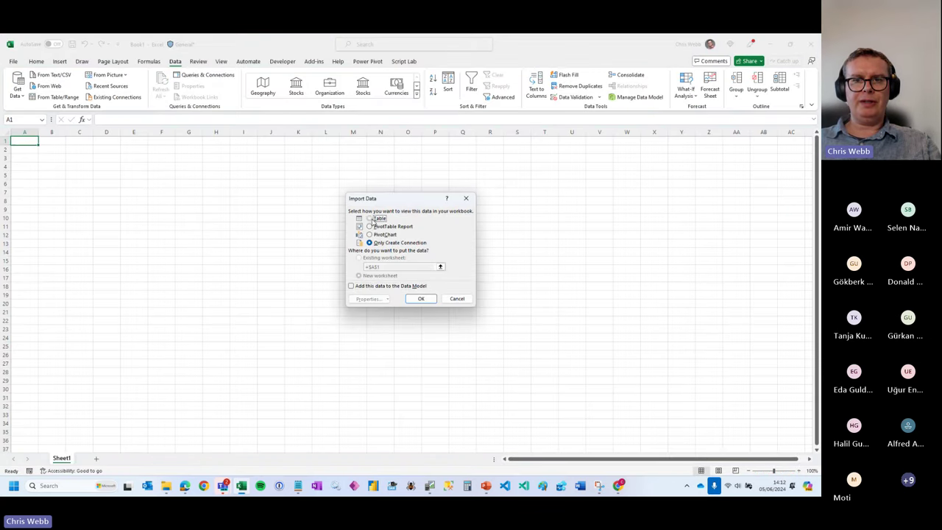
click(417, 298)
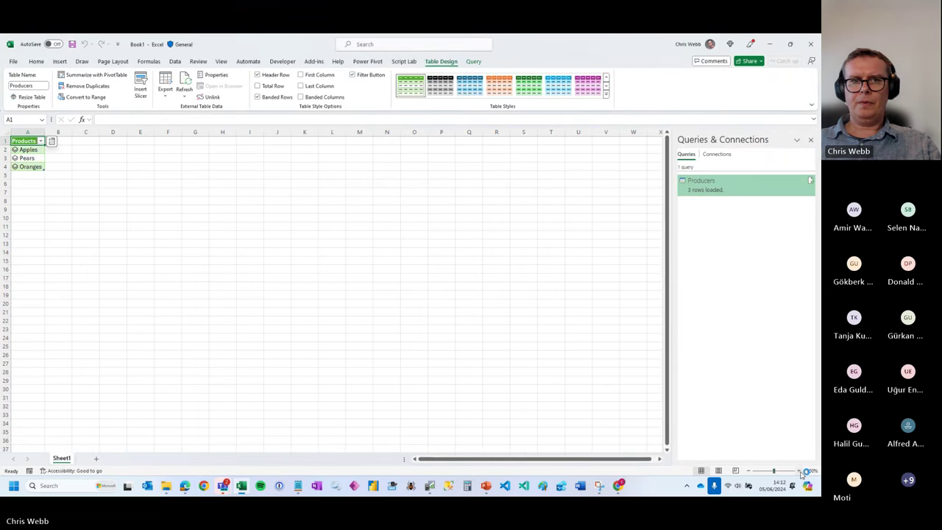
scroll(39, 150, up, 5)
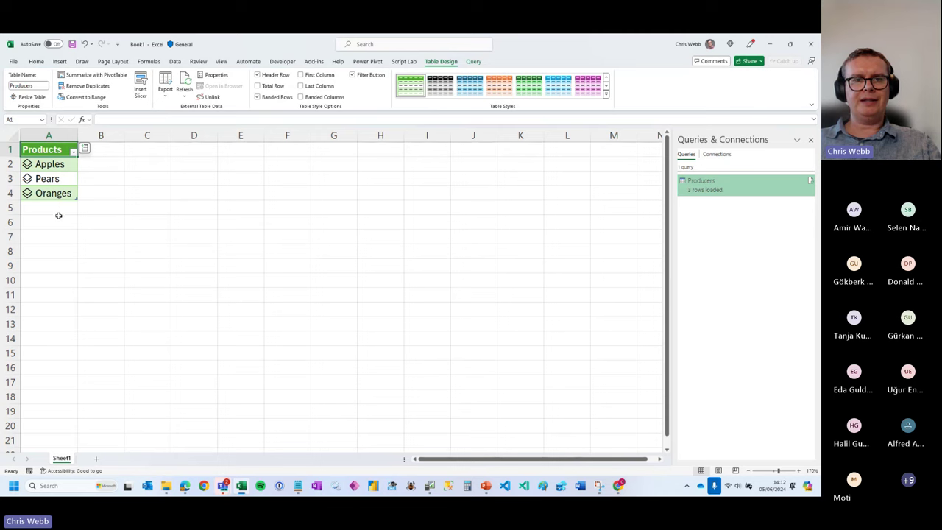
click(145, 164)
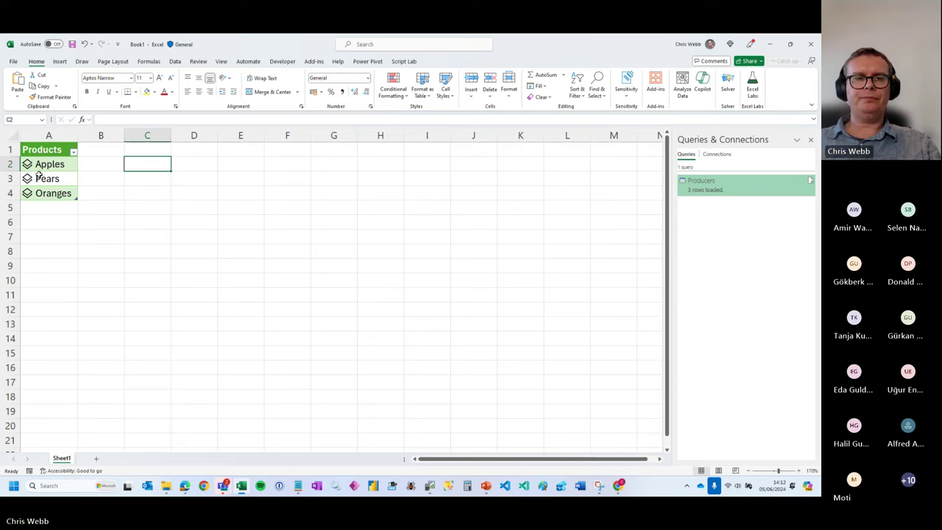
- Extract the Producer Country and Category fields from the Products data type into new table columns and widen those columns
click(74, 151)
click(74, 151)
click(50, 168)
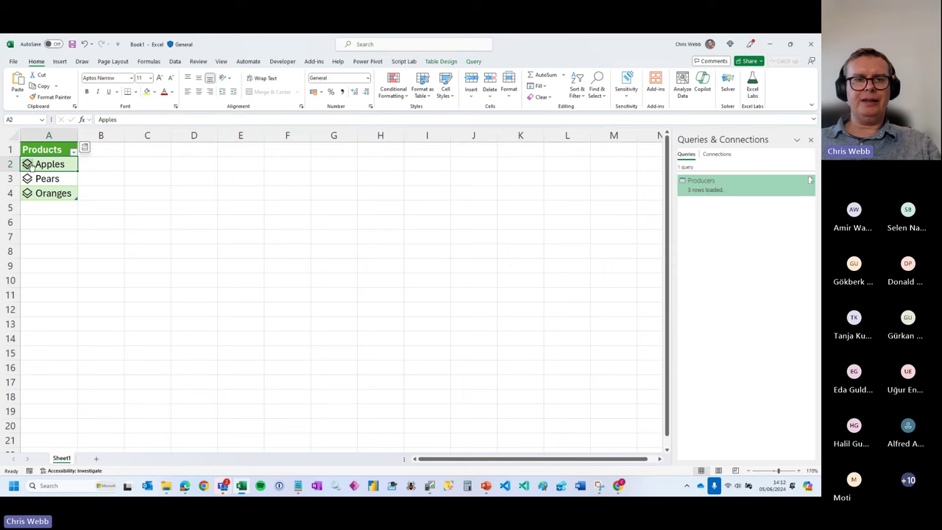
click(85, 151)
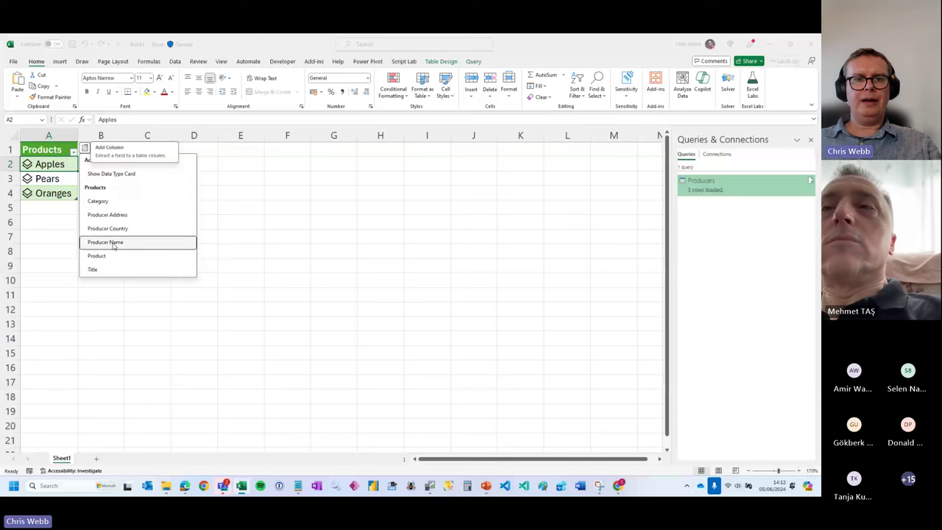
click(110, 228)
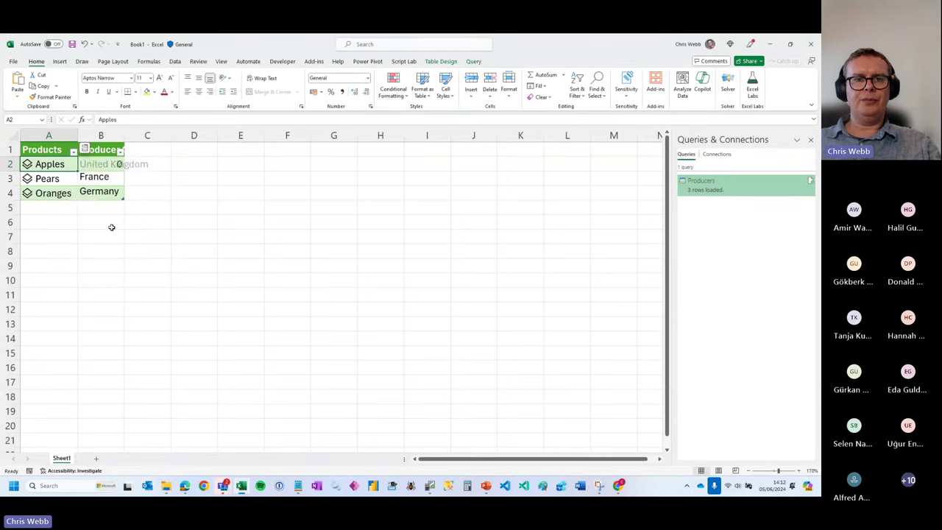
click(131, 149)
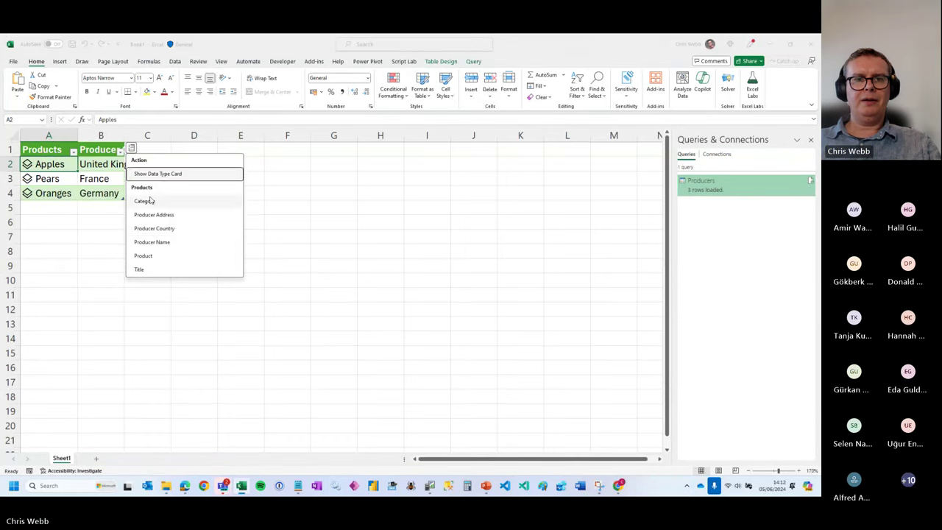
click(149, 200)
drag(128, 135, 149, 138)
drag(237, 127, 238, 128)
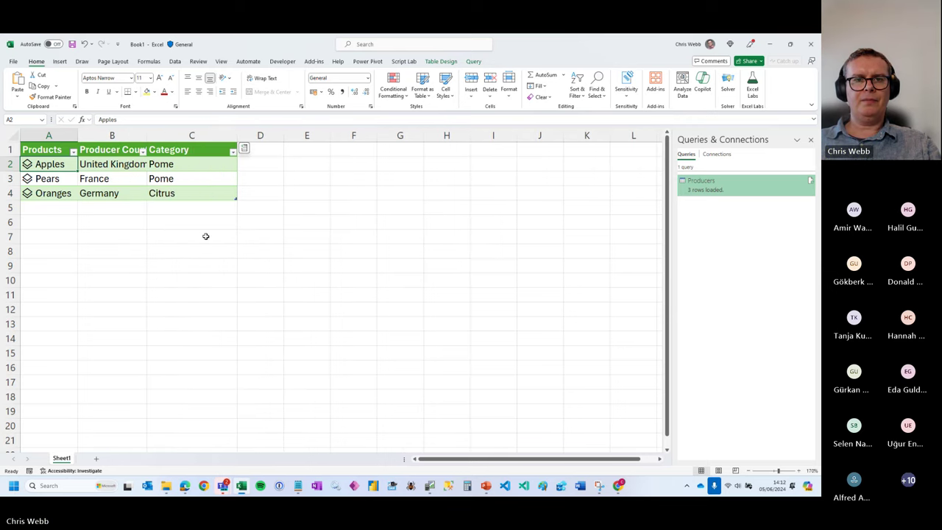
- Undo the column widening and the extracted Category and Producer Country columns, leaving only the Products column in the table
key(ctrl+z)
key(ctrl+z)
key(ctrl+z)
key(ctrl+z)
key(ctrl+z)
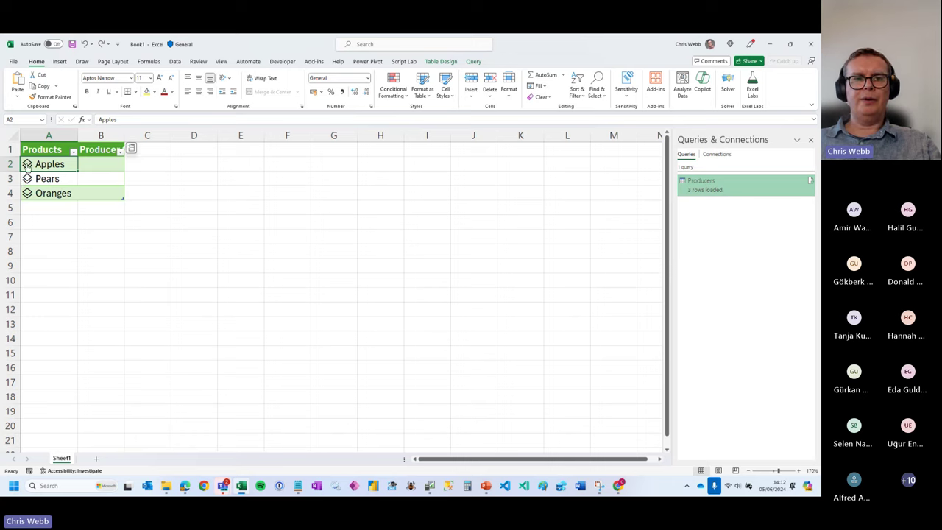
click(28, 164)
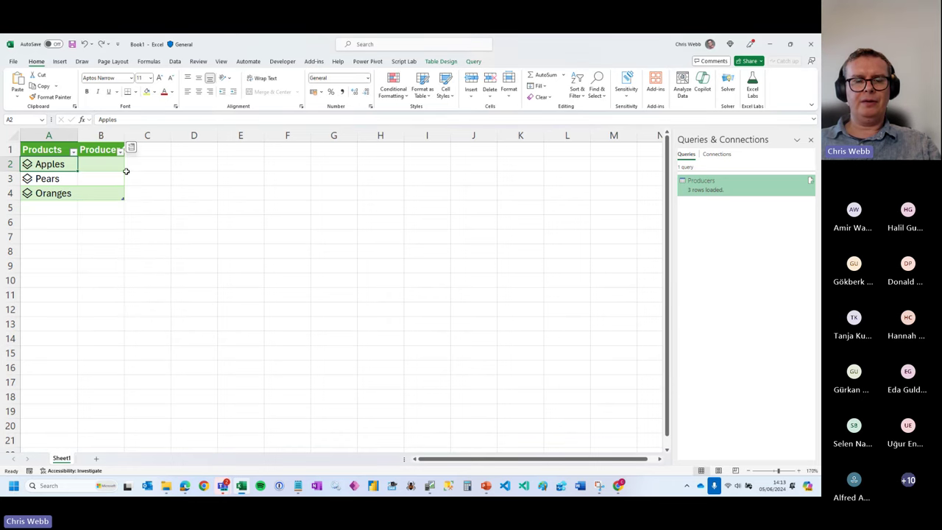
key(ctrl+z)
key(ctrl+z)
key(ctrl+z)
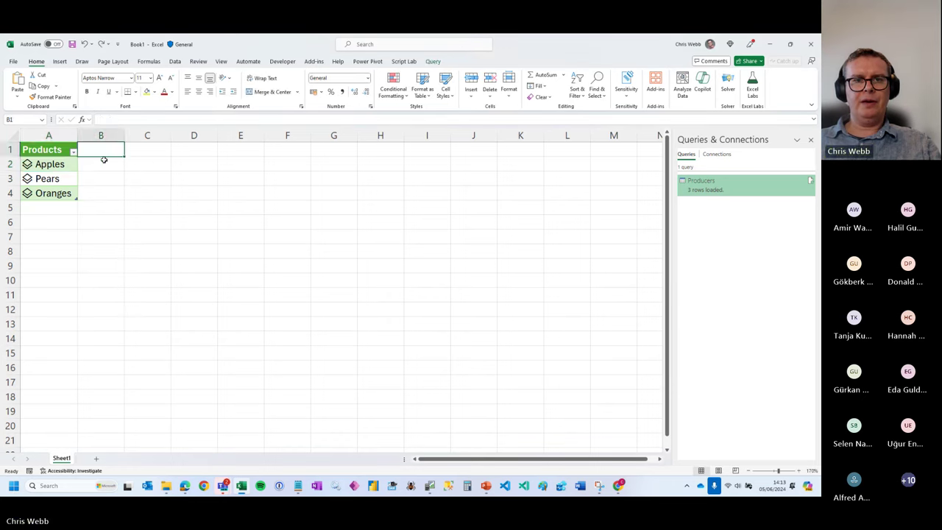
- Enter the formula =A2.Category in cell C2, check it, and clear the cell
click(158, 164)
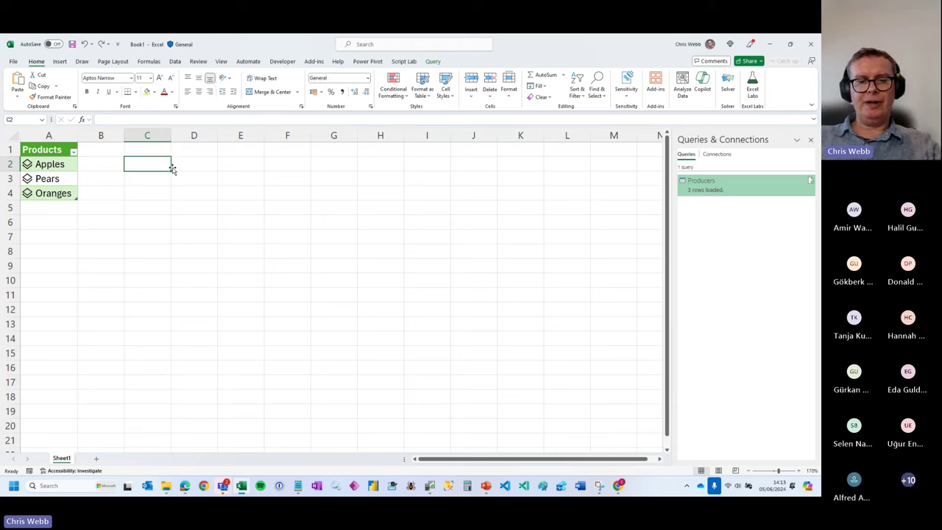
text(=)
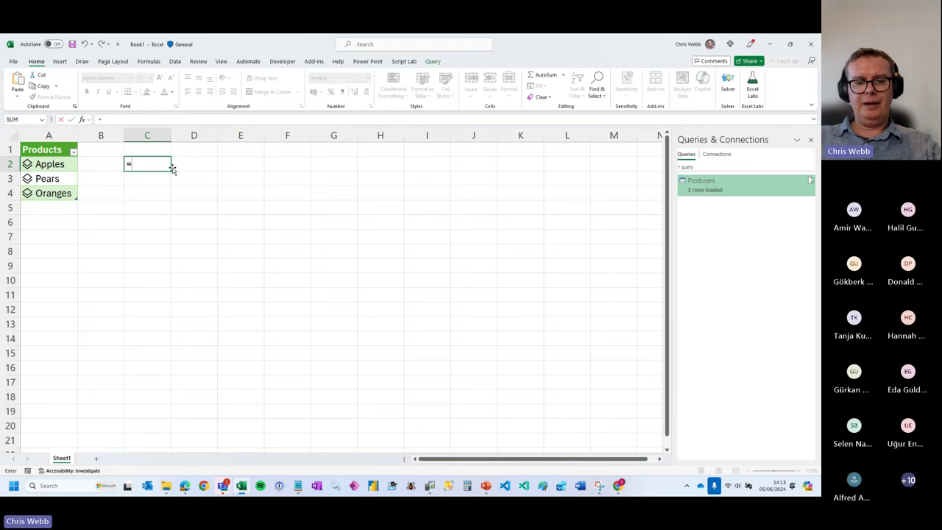
text(A2.)
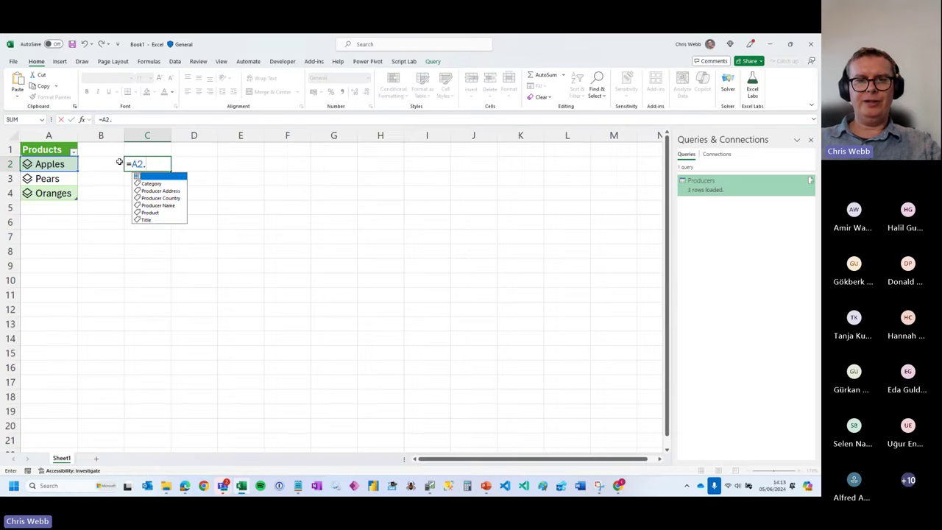
text(C)
key(Tab)
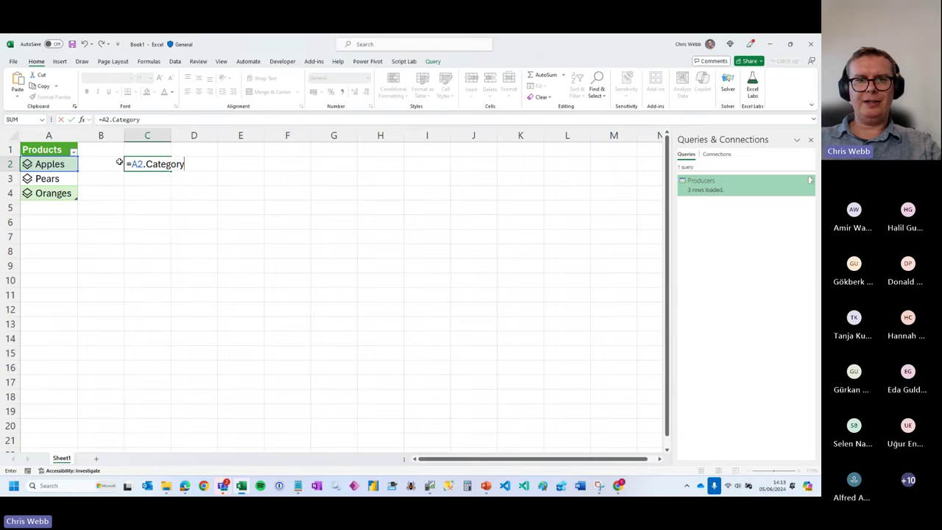
key(Return)
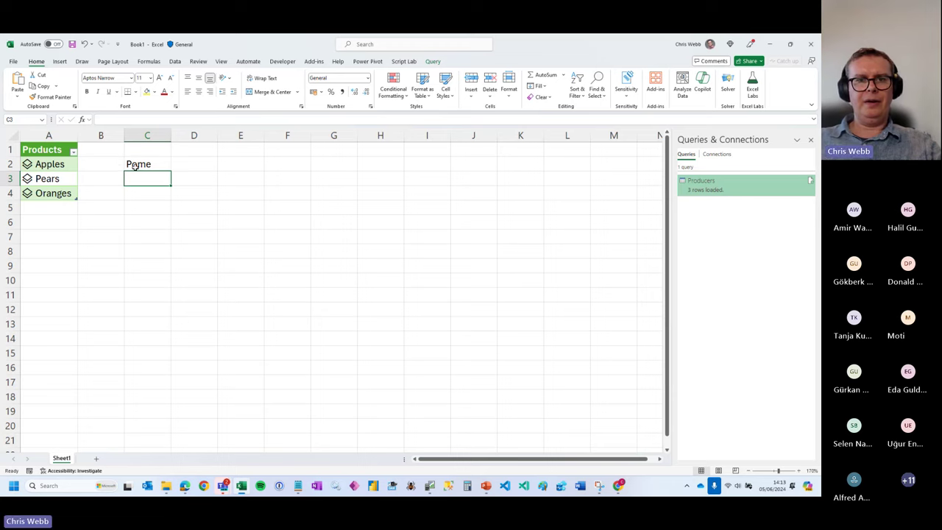
click(151, 165)
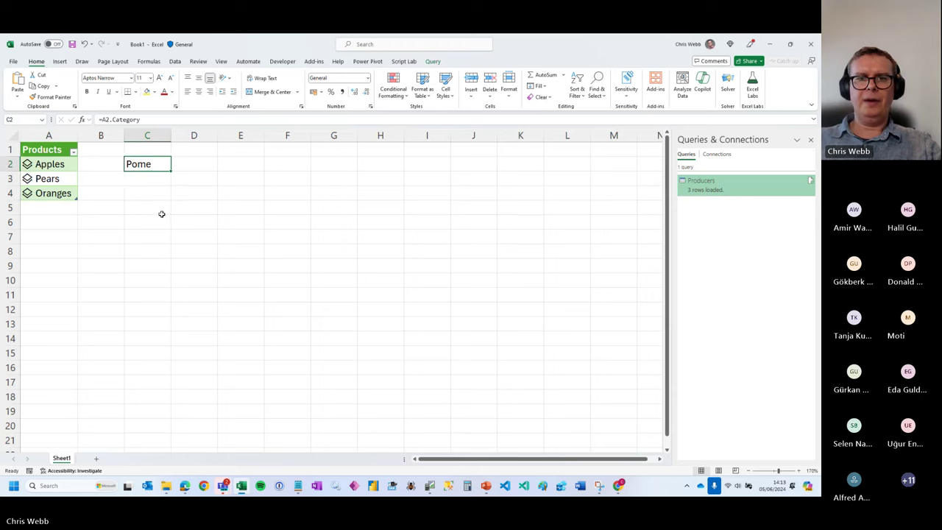
key(Delete)
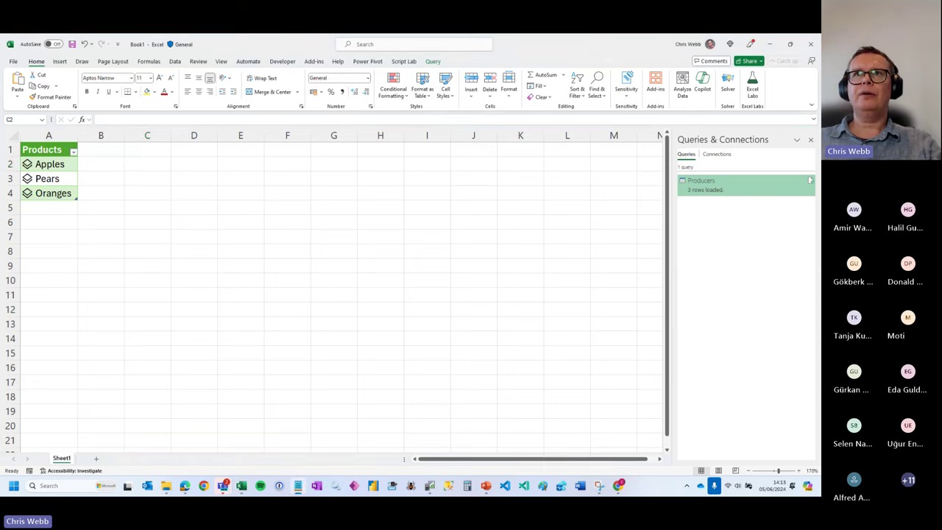
- Enter the formula =FIELDVALUE(A2, "Category") in cell C2, check it, and clear the cell
click(158, 162)
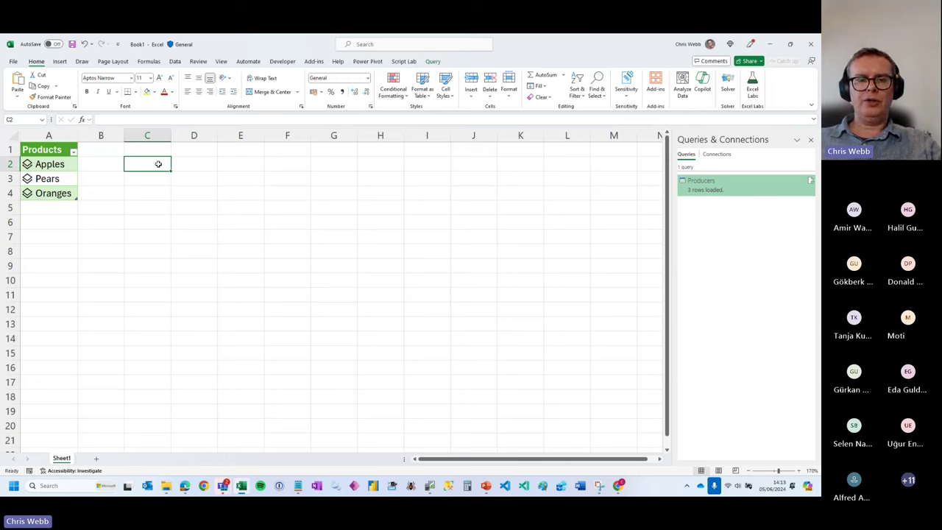
text(FIELDVALUE(A2, "Category"))
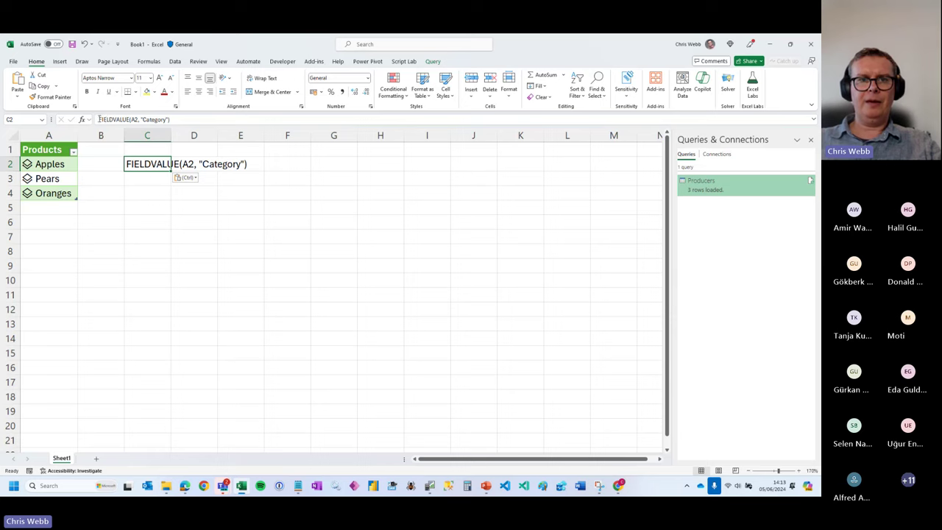
click(99, 119)
text(=)
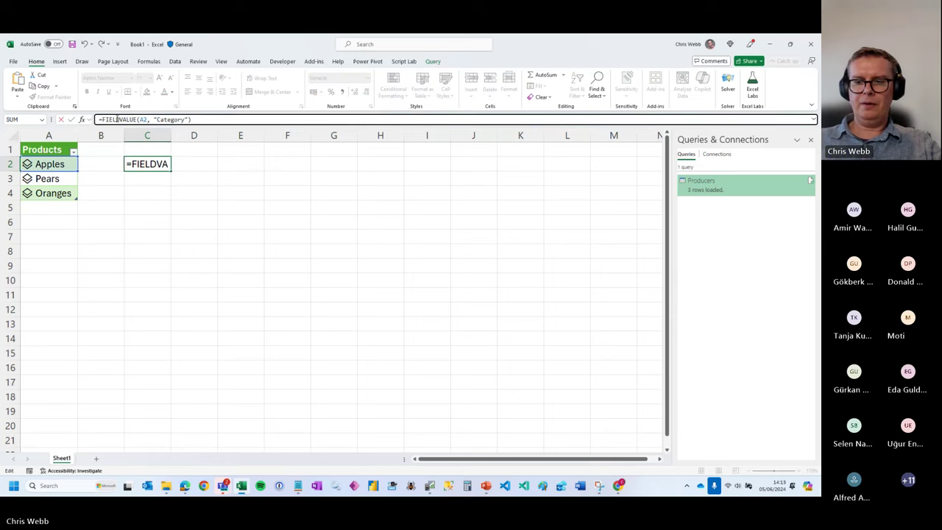
key(Return)
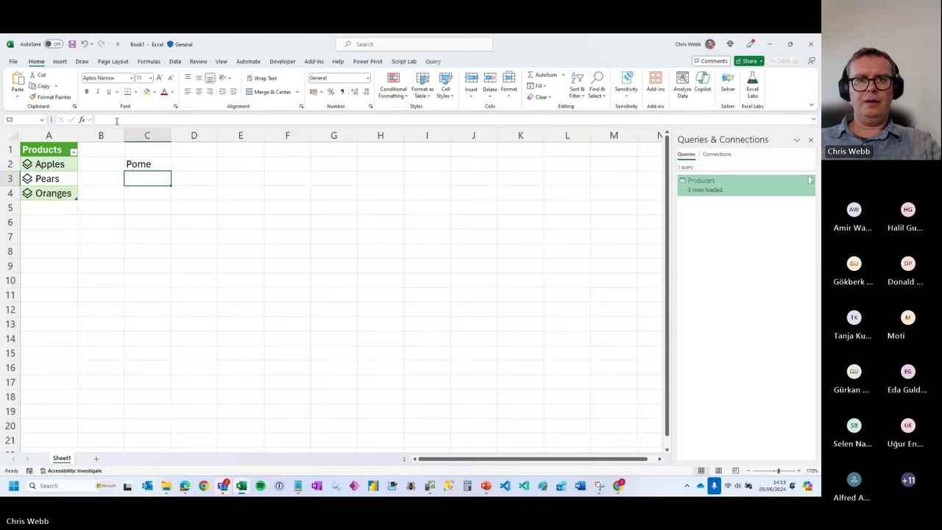
click(151, 165)
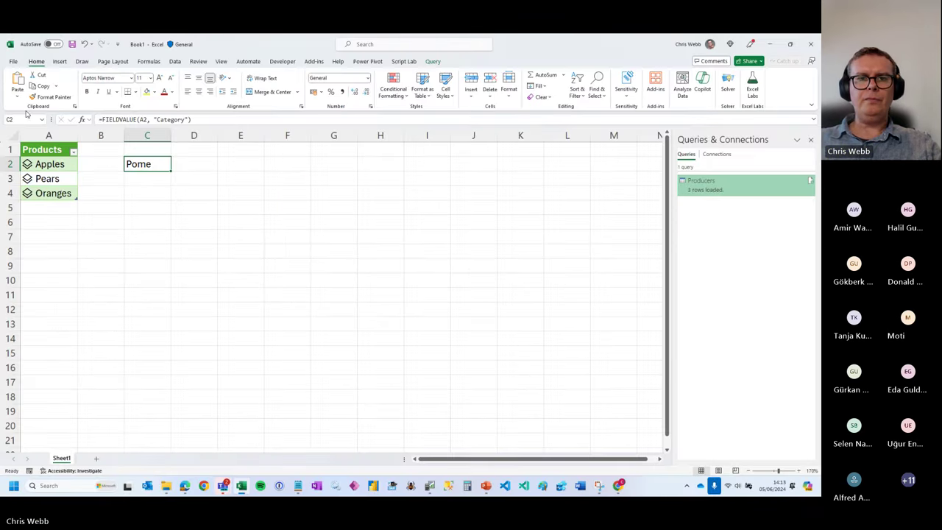
key(Delete)
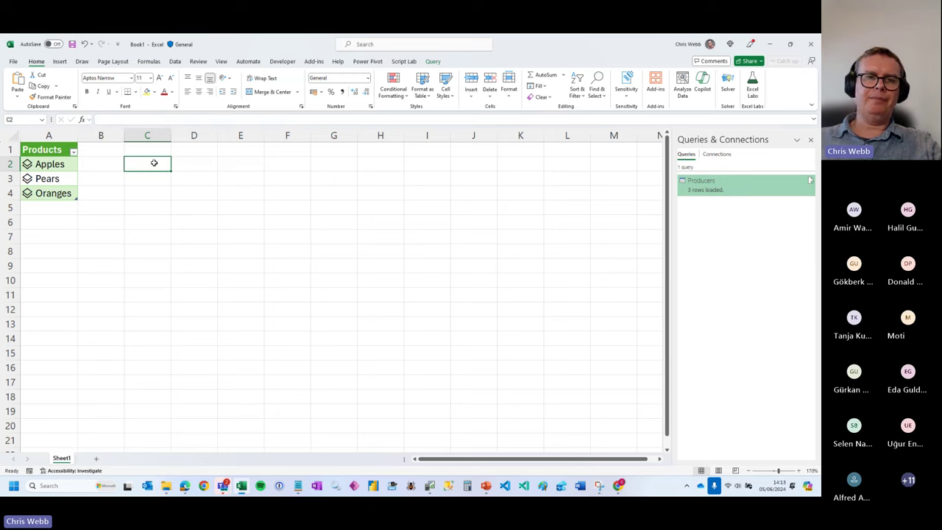
- Open the Producers query for editing and delete its Created data type step
right_click(703, 185)
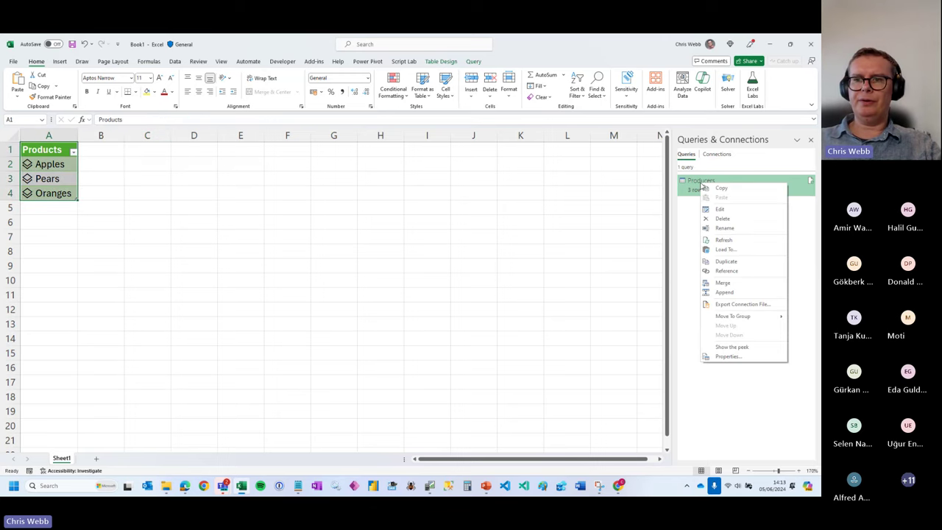
click(718, 209)
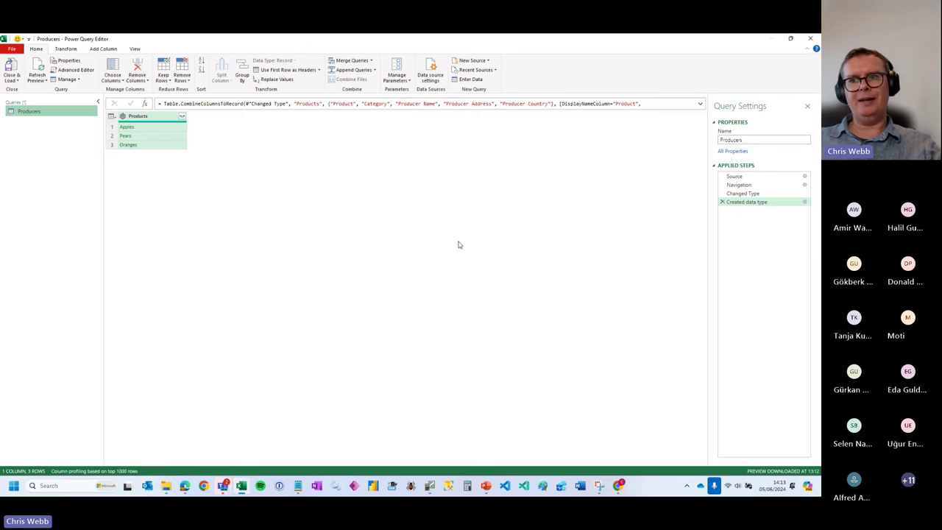
click(722, 202)
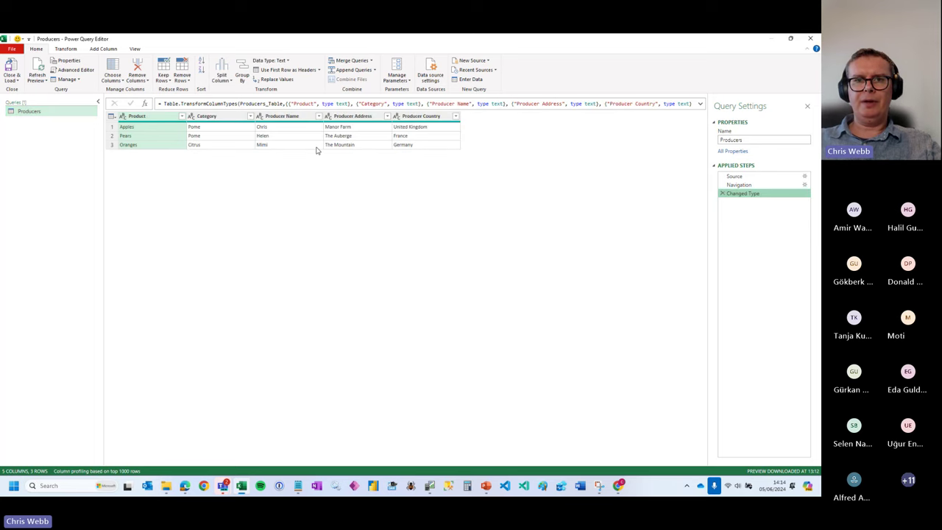
- Combine the columns from Producer Name to Producer Country into a data type named Producers, with Producer Name as the display column
click(287, 117)
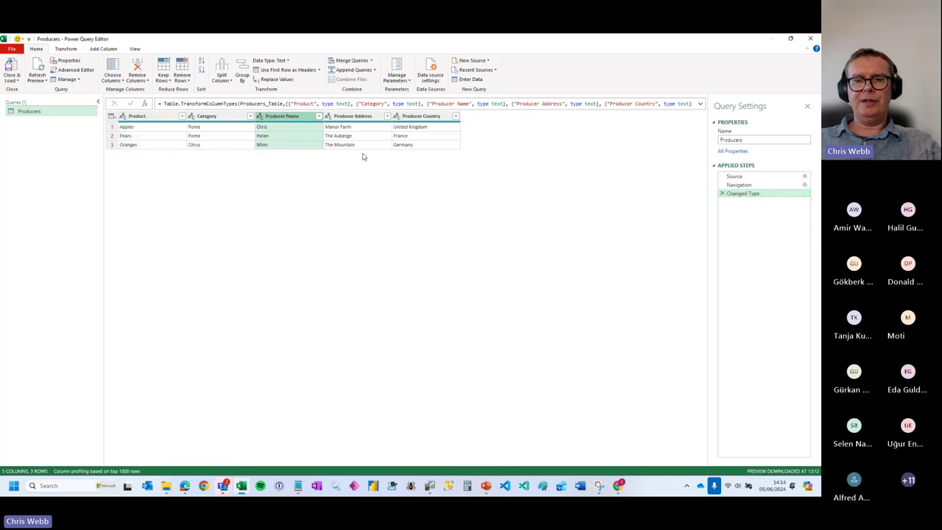
shift+click(421, 116)
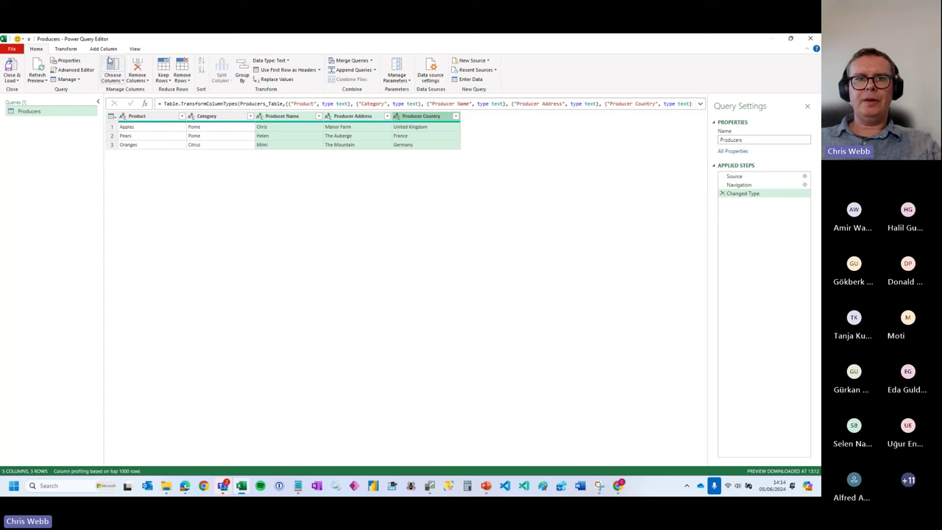
click(66, 49)
click(573, 74)
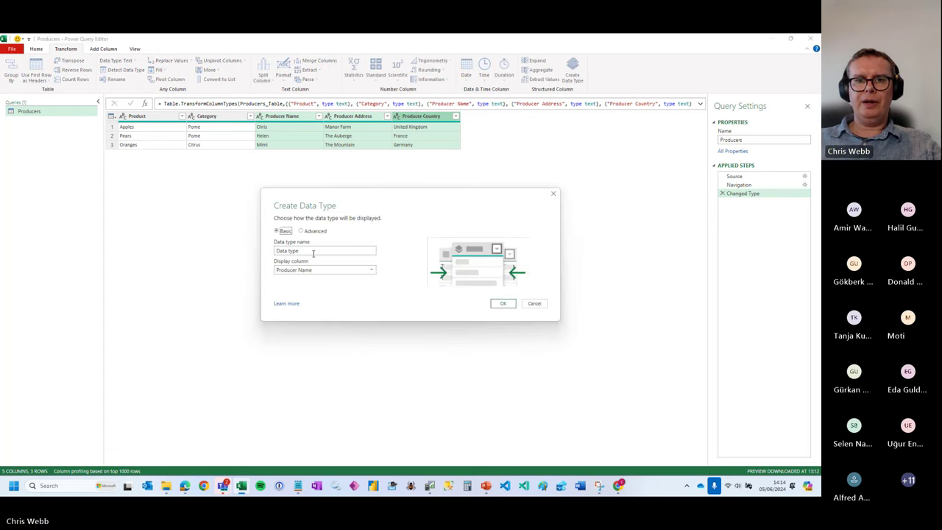
text(Producers)
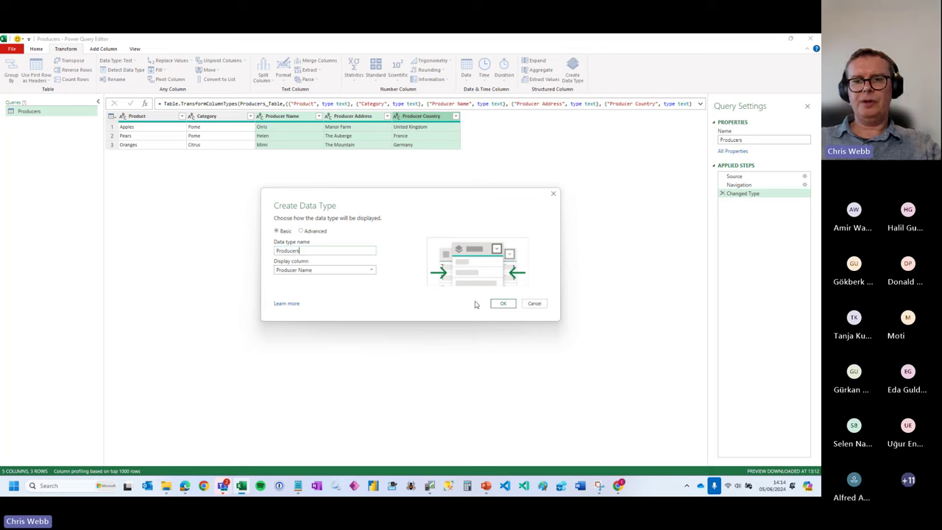
click(507, 306)
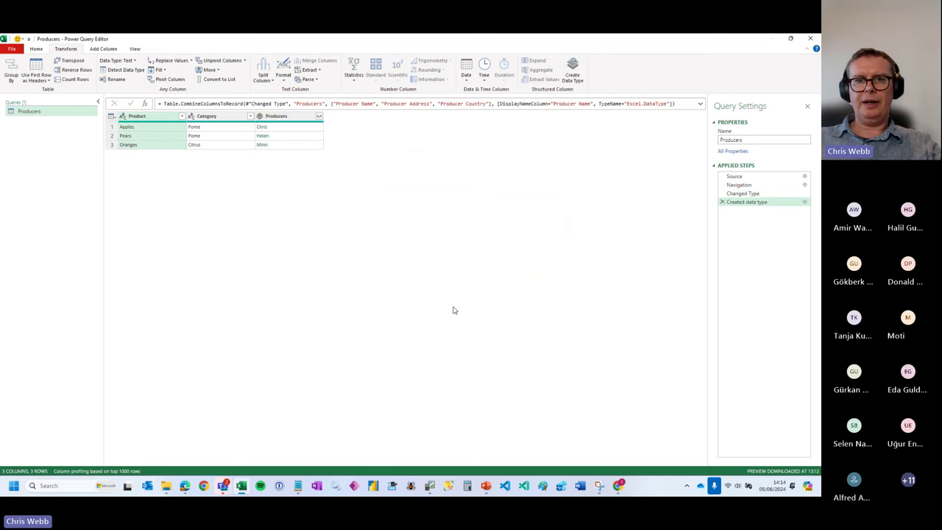
- Combine the Product, Category and Producers columns into a data type named Products with Product as display column, and load the query
click(284, 118)
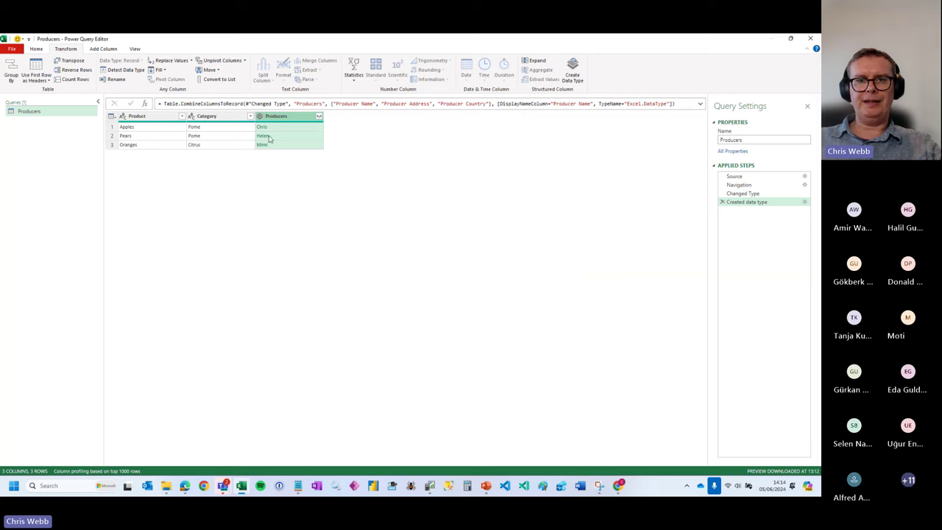
click(148, 119)
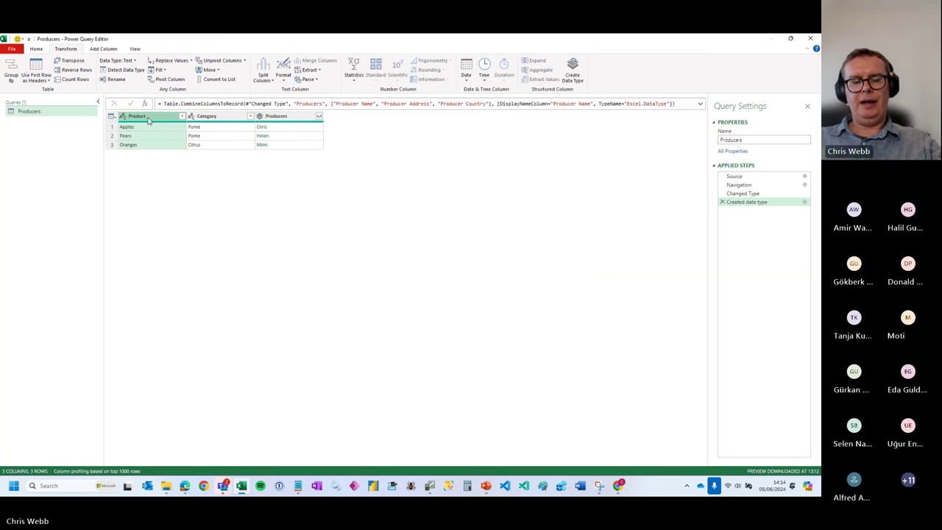
shift+click(293, 120)
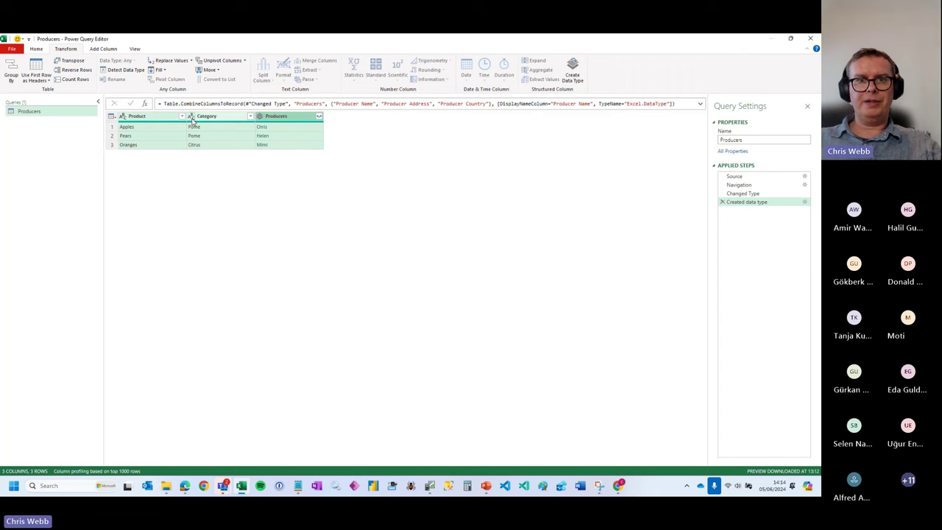
click(573, 70)
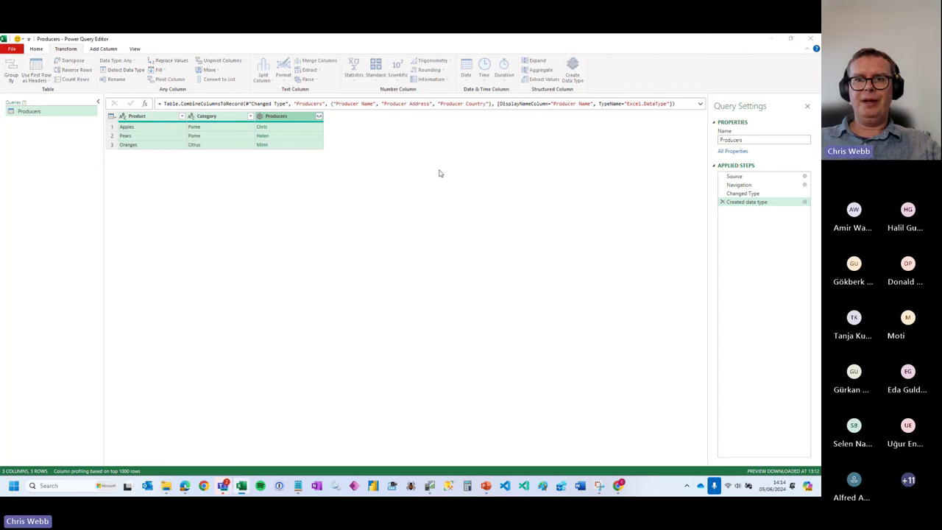
key(Tab)
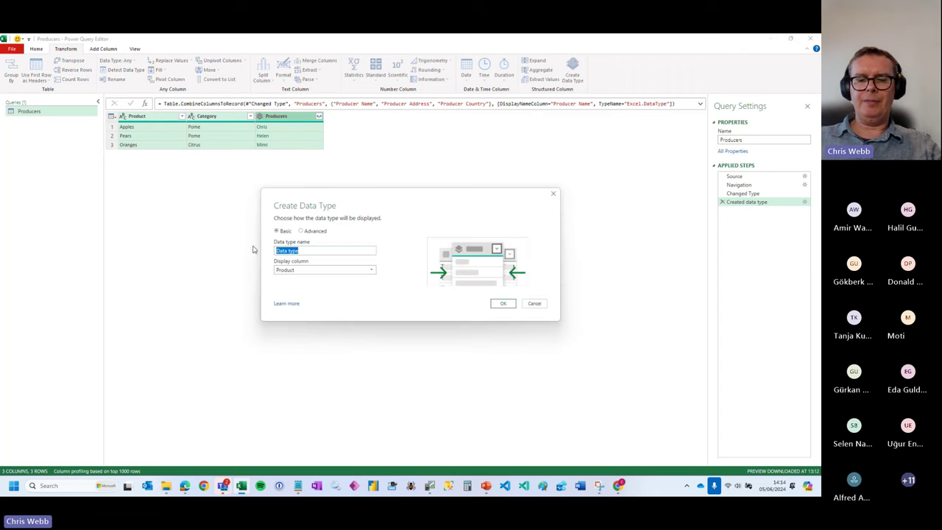
text(Products)
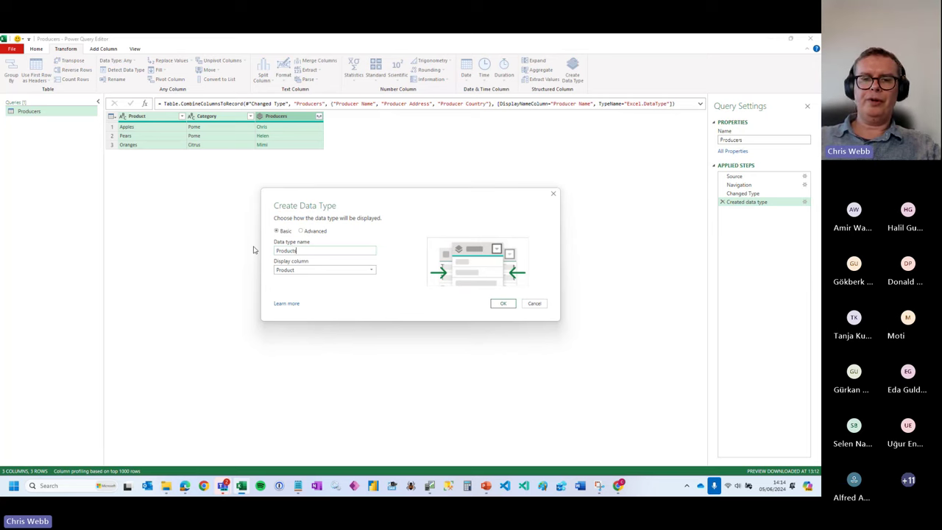
click(506, 306)
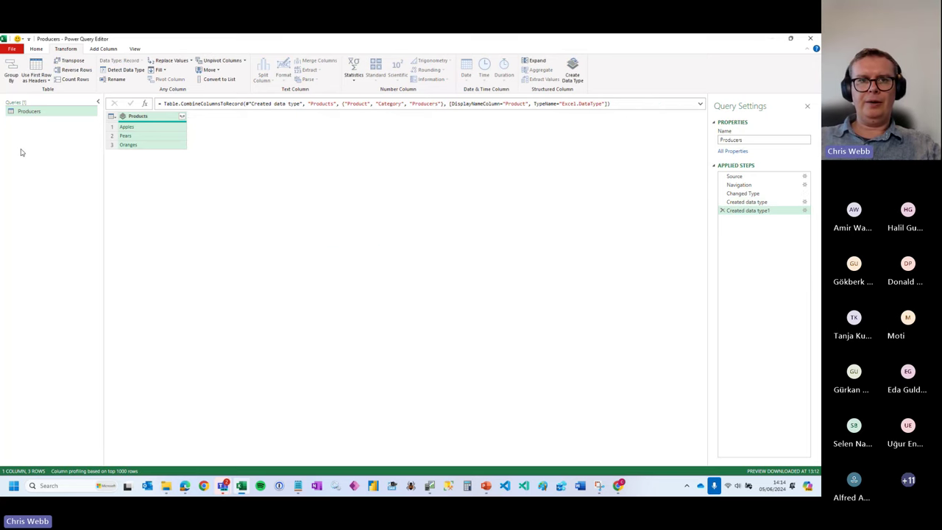
click(36, 49)
click(11, 70)
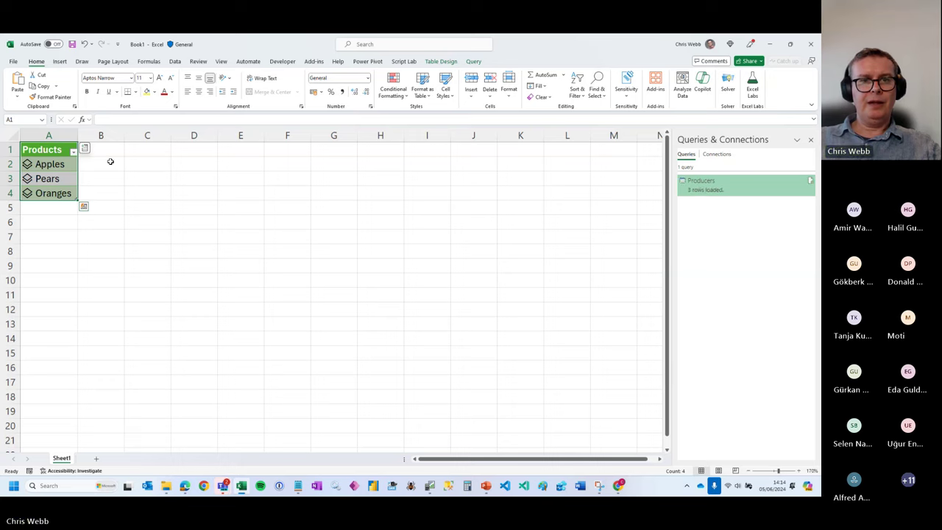
- Enter a formula in cell C2 returning the Producer Country from the nested Producers field of A2, check it, and clear the cell
click(147, 162)
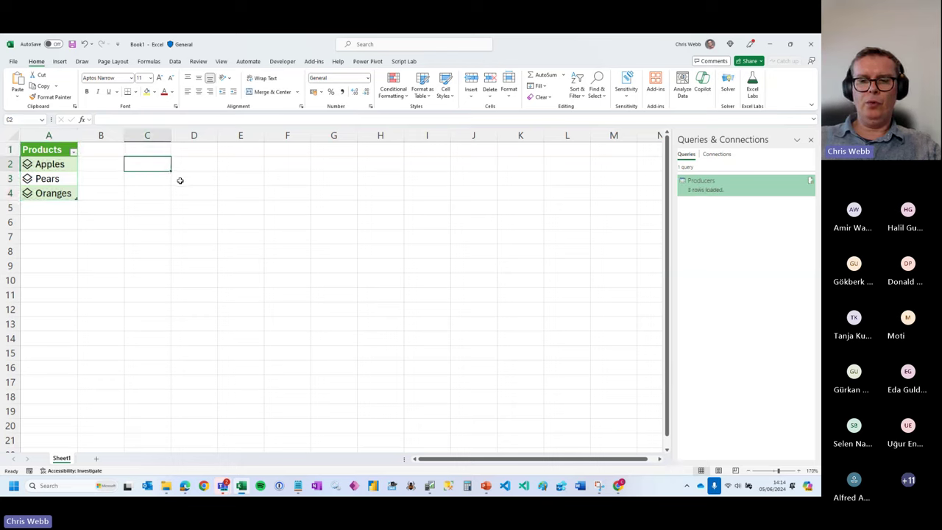
text(=a2.)
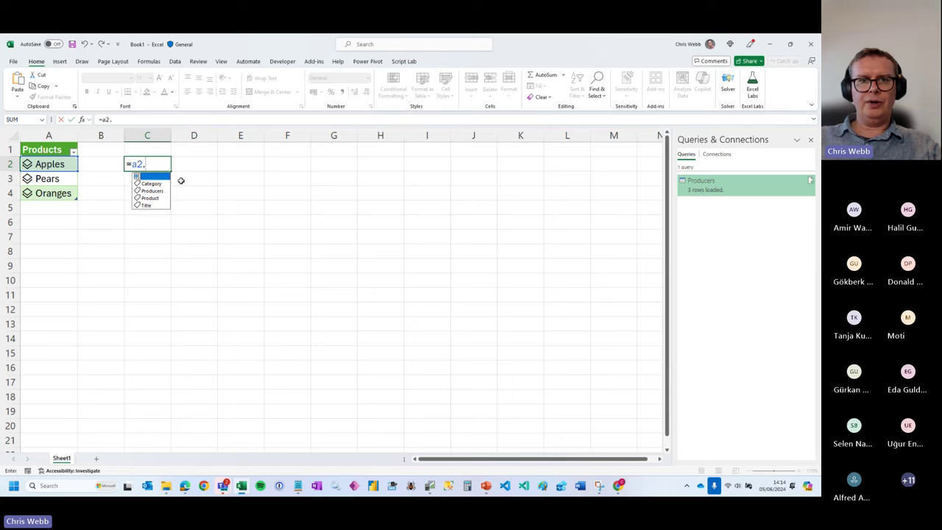
key(Down)
key(Down)
key(Tab)
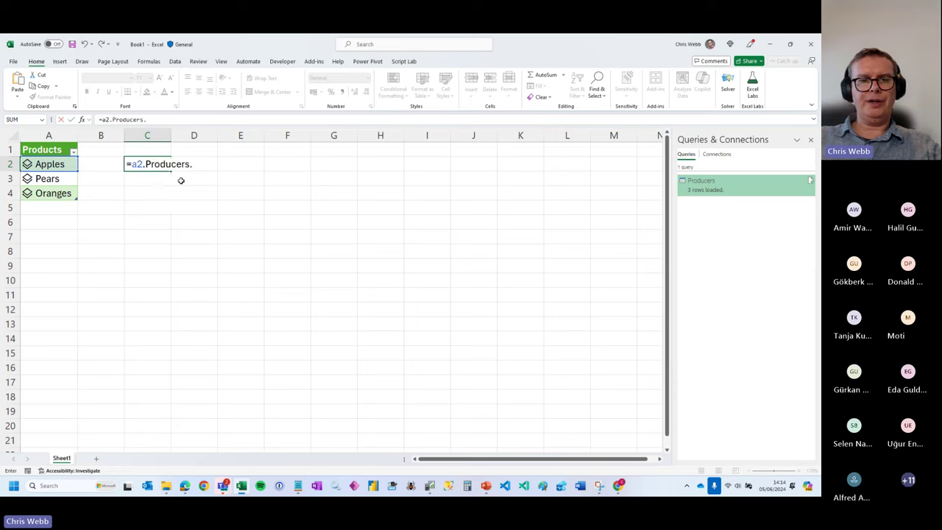
key(Down)
key(Down)
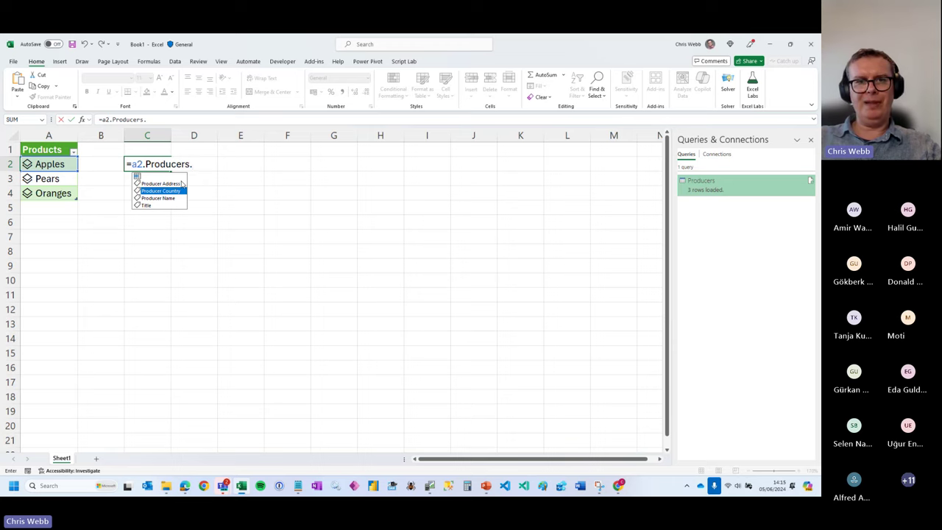
key(Tab)
key(Return)
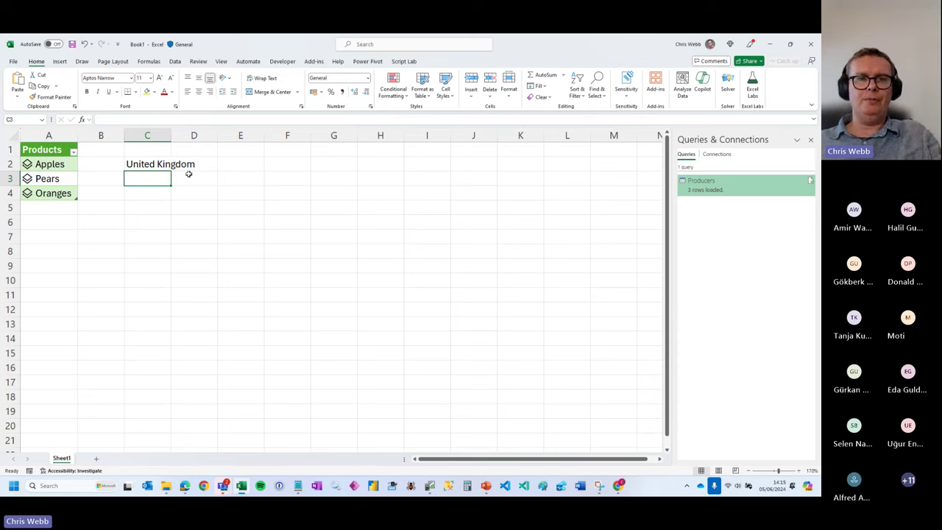
click(146, 164)
key(Delete)
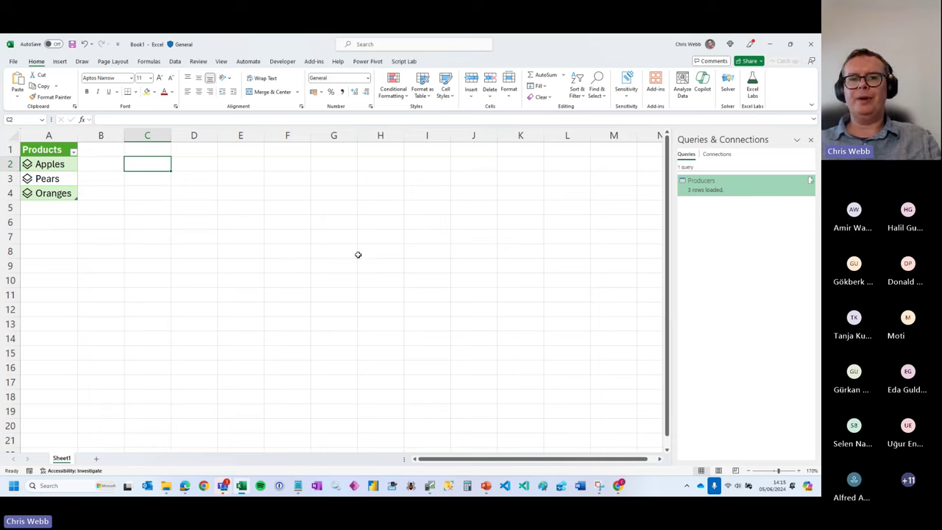
- Add a new worksheet and open the Producers query for editing
click(96, 458)
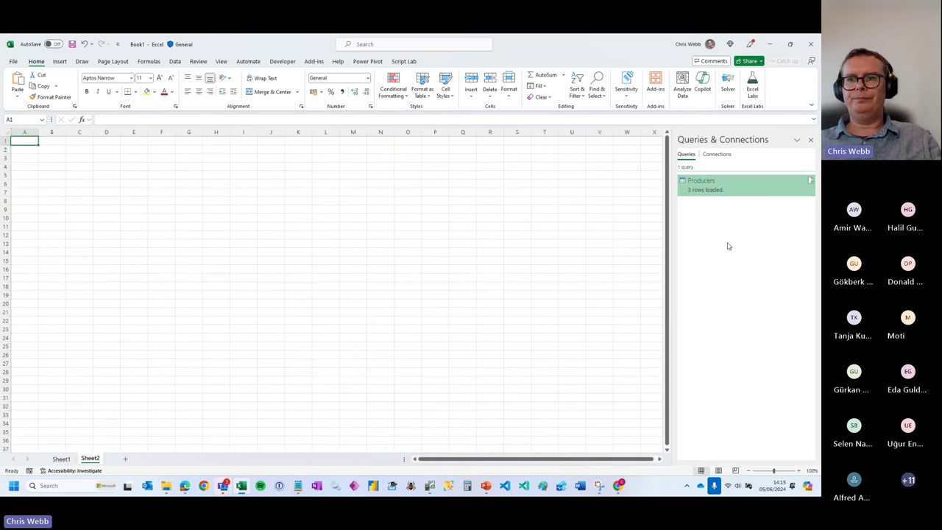
right_click(701, 190)
click(720, 215)
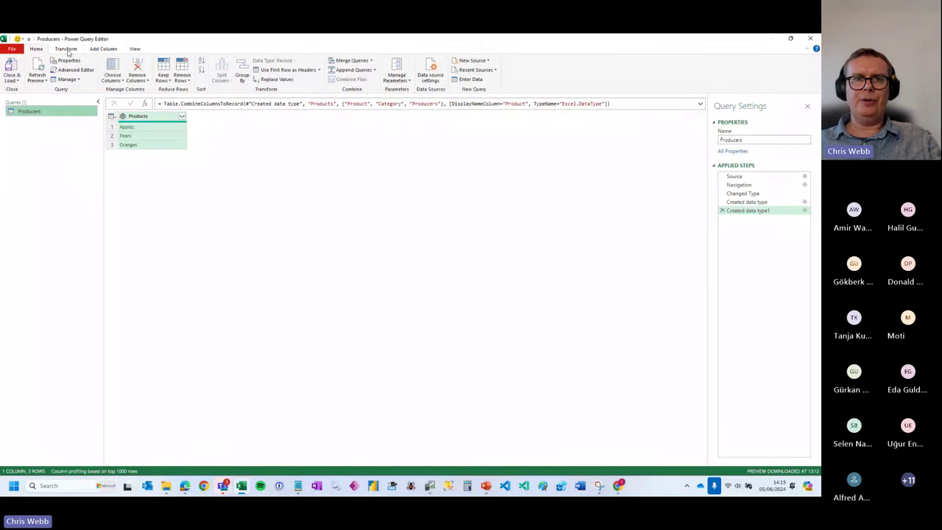
- Import the Sales table from the recent source DemoData.xlsx as a new query, load it, and preview it in the workbook
click(494, 70)
click(379, 95)
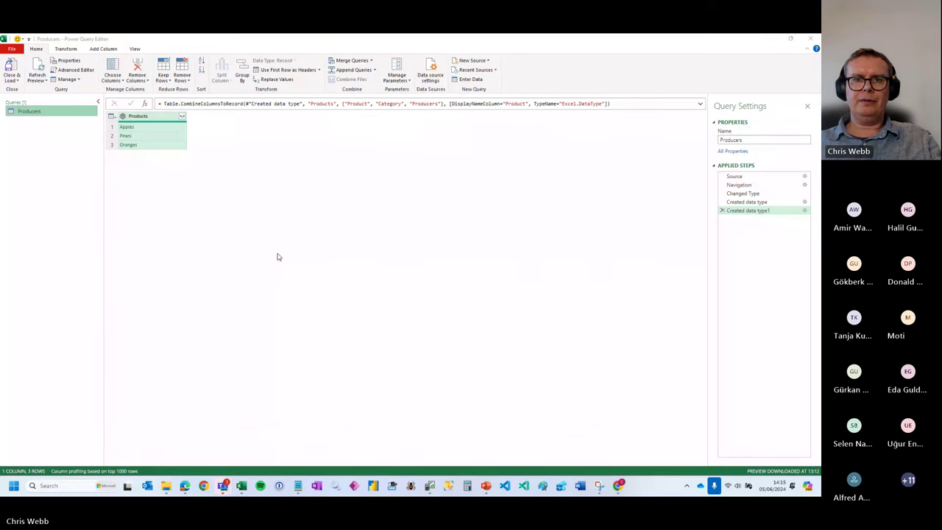
click(262, 198)
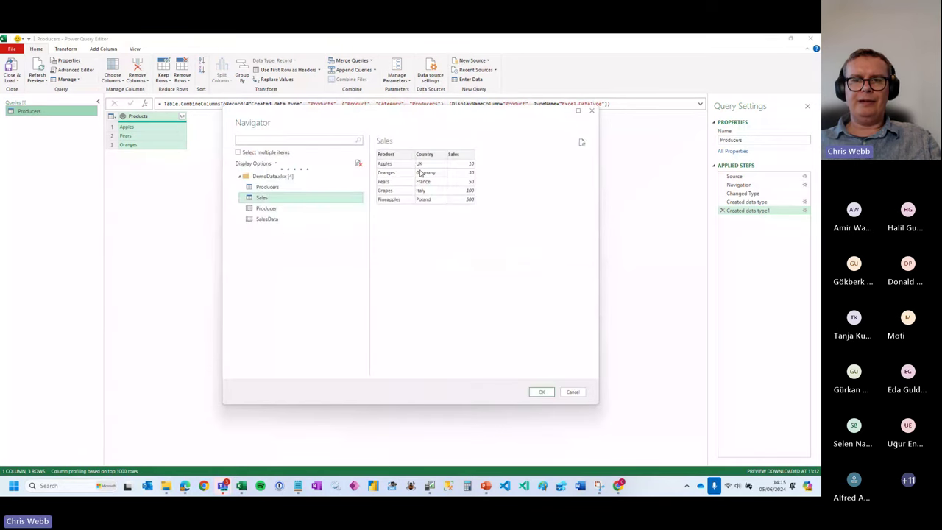
click(541, 391)
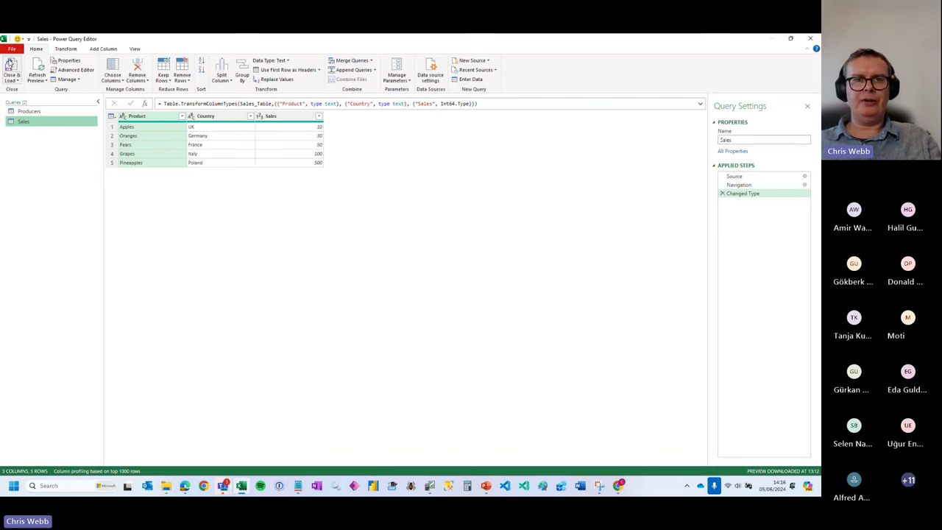
click(11, 66)
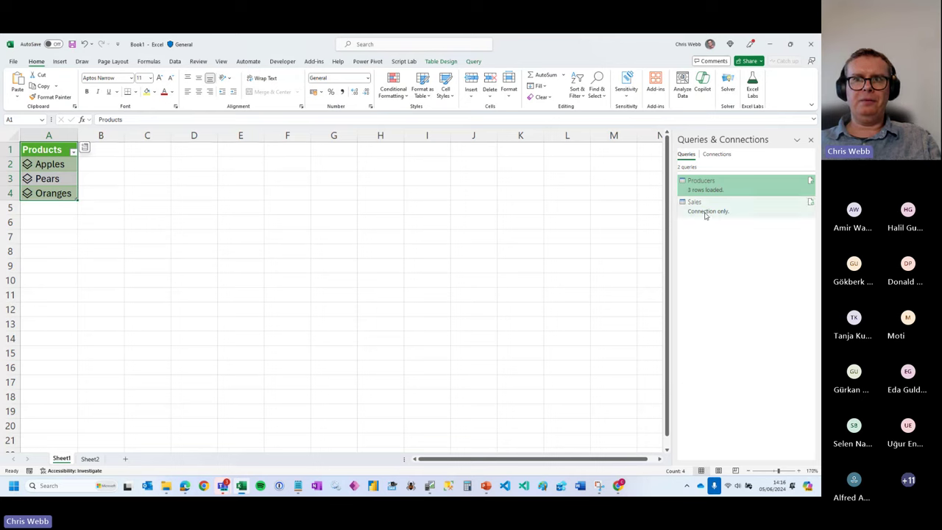
mouse_move(699, 212)
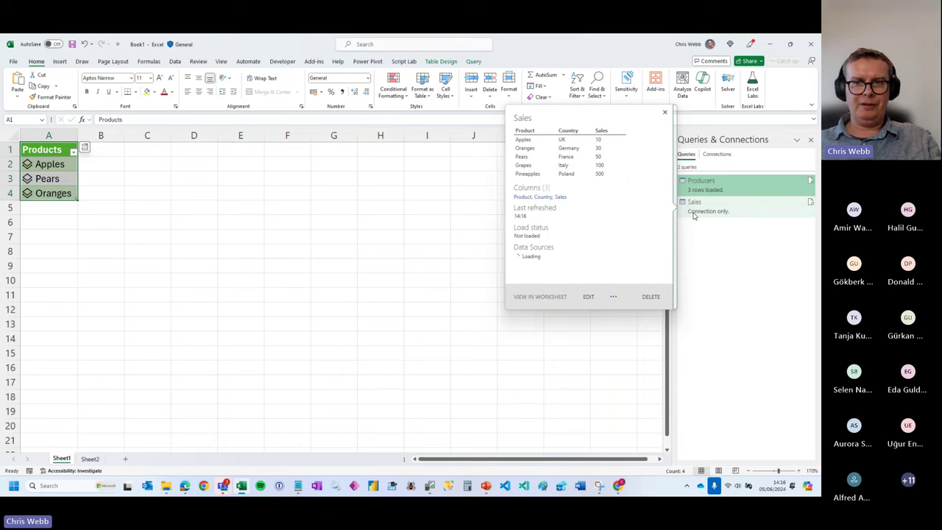
- Start a Python formula in cell B2 of Sheet2 with the PY function
click(90, 458)
click(52, 147)
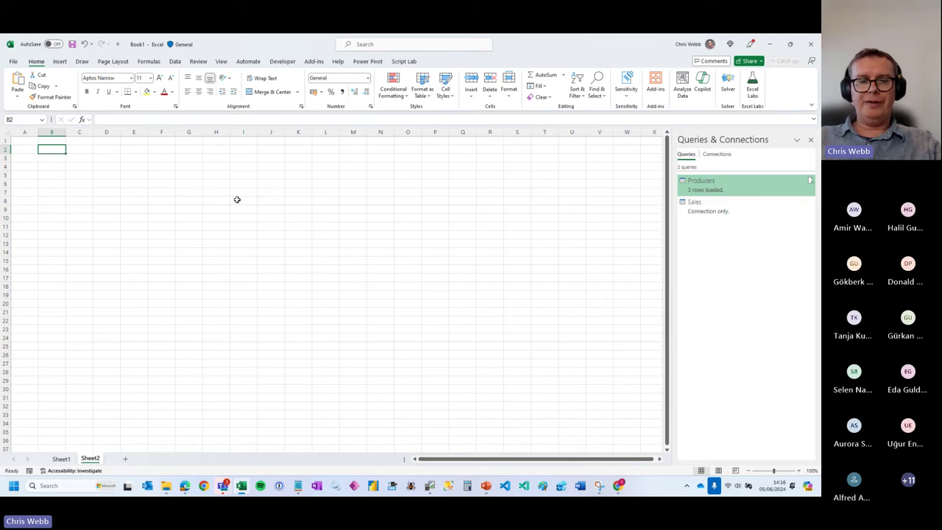
click(799, 471)
click(799, 470)
click(799, 471)
click(799, 470)
click(799, 471)
click(799, 471)
click(799, 471)
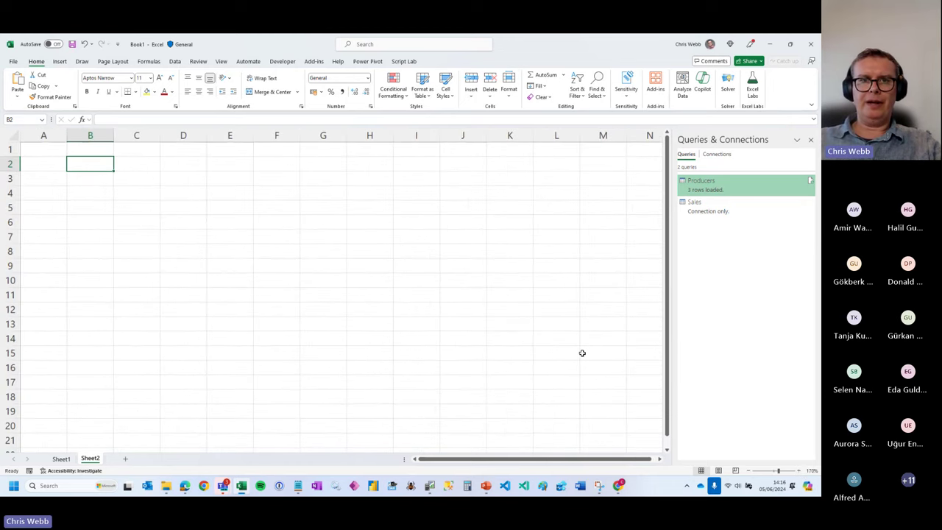
click(149, 62)
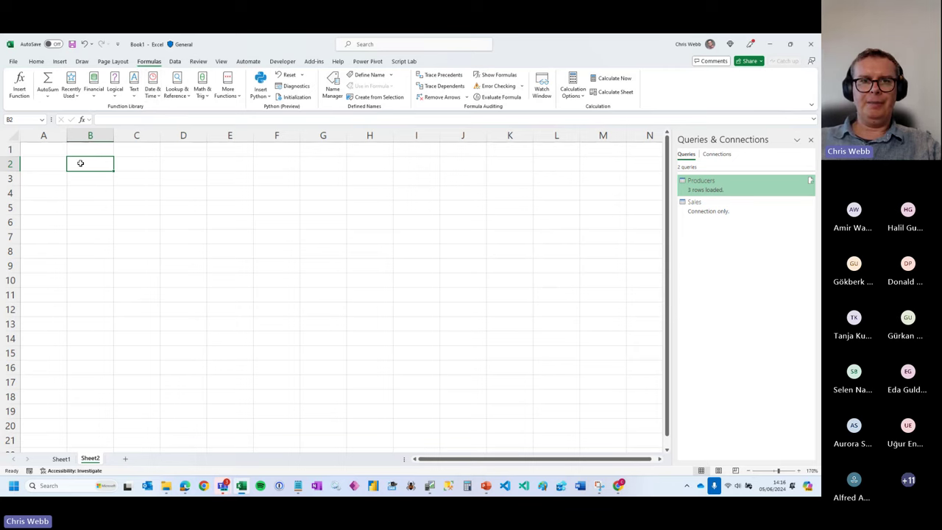
text(=PY)
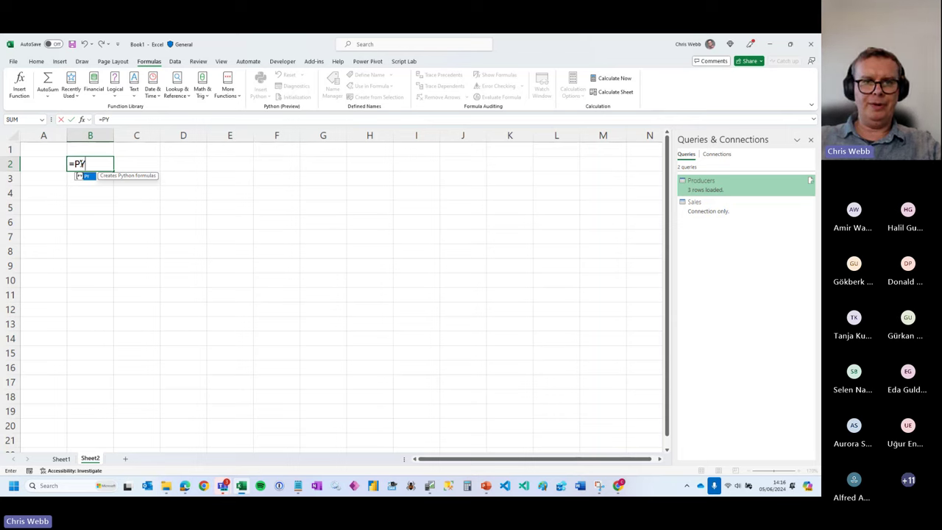
key(Tab)
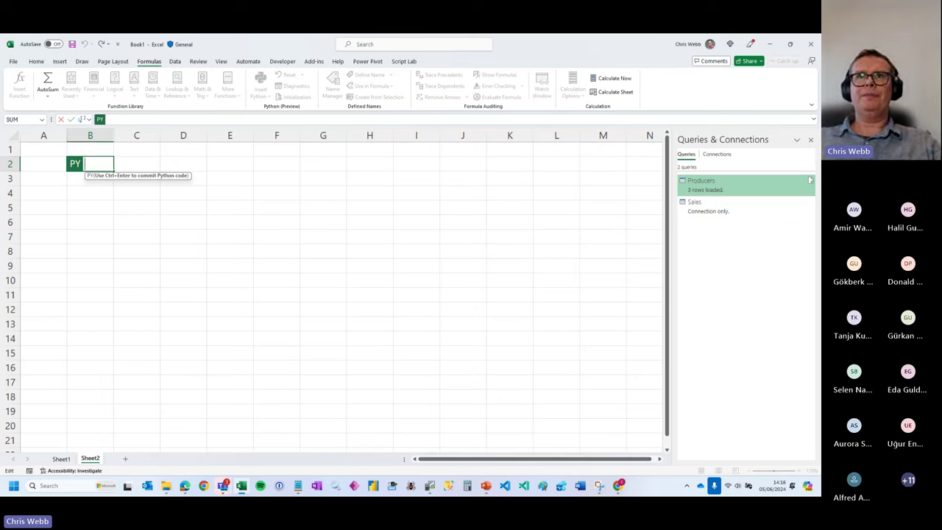
- Enter and commit the Python code xl("Sales") in cell B2, and widen column B to fit the result
key(alt+Tab)
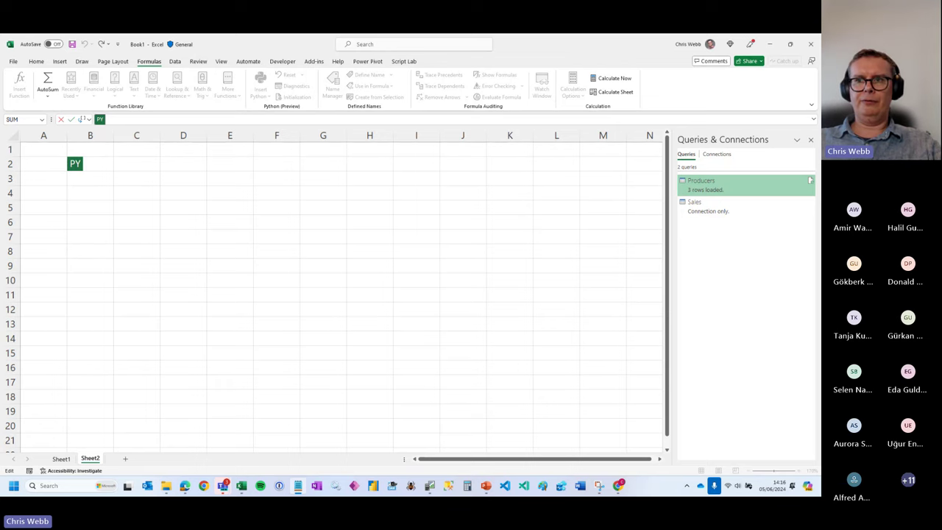
click(721, 116)
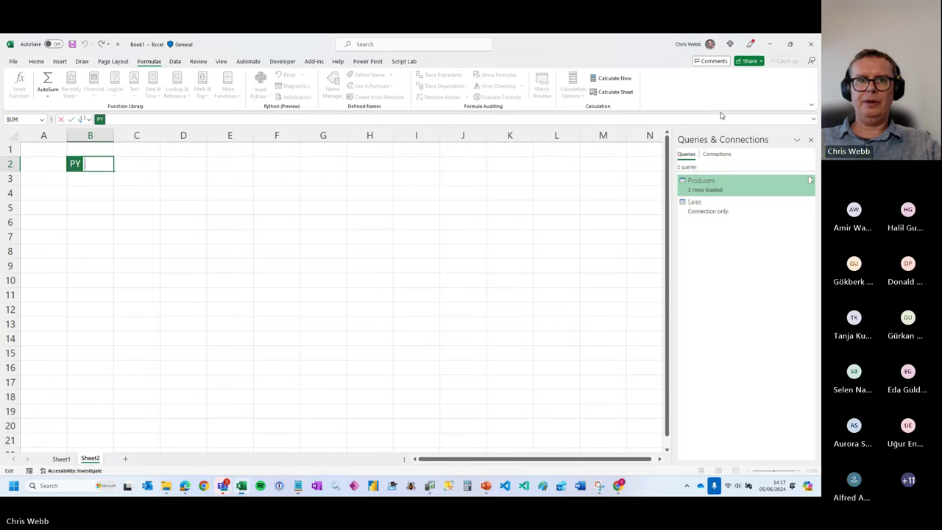
click(813, 120)
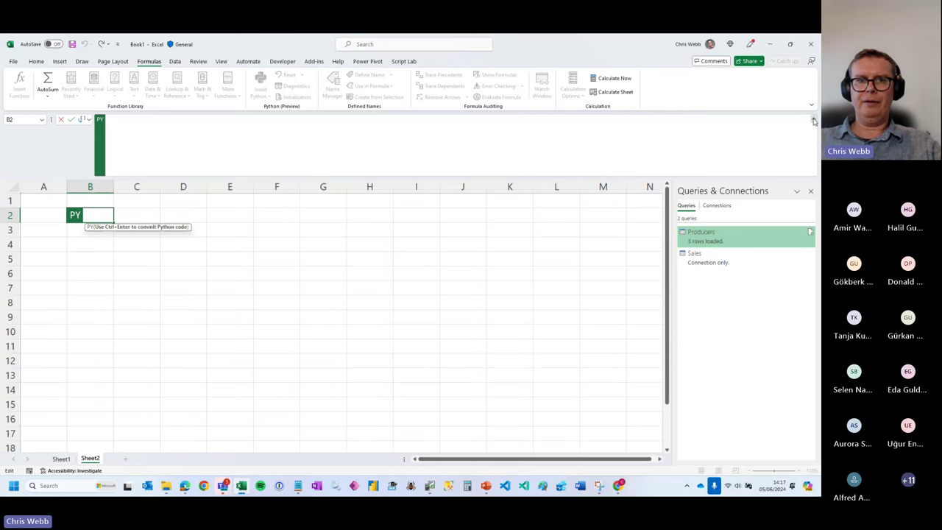
click(147, 129)
text(xl("Sales"))
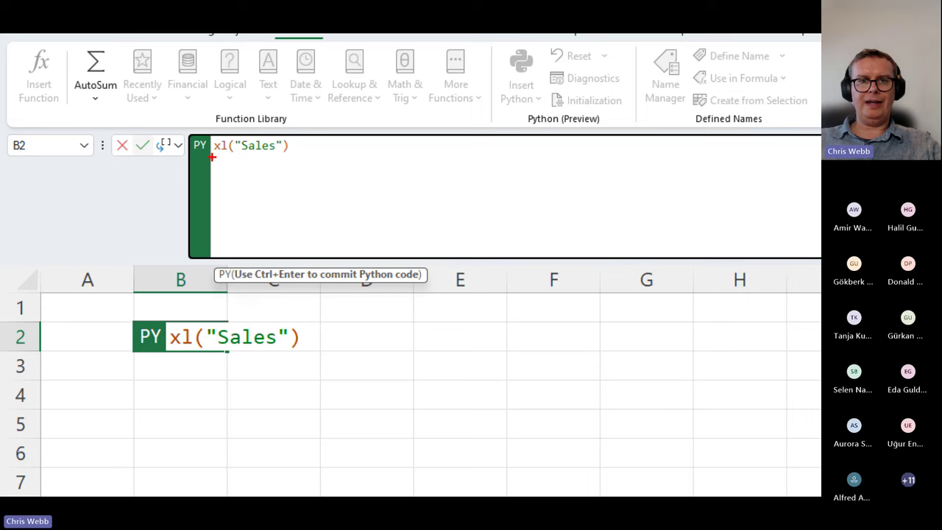
drag(212, 156, 231, 156)
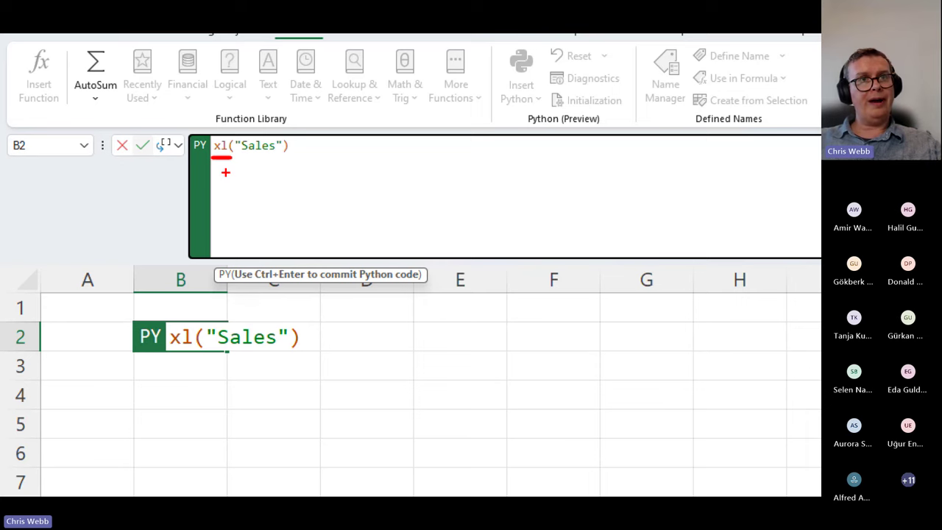
drag(240, 155, 289, 159)
key(Escape)
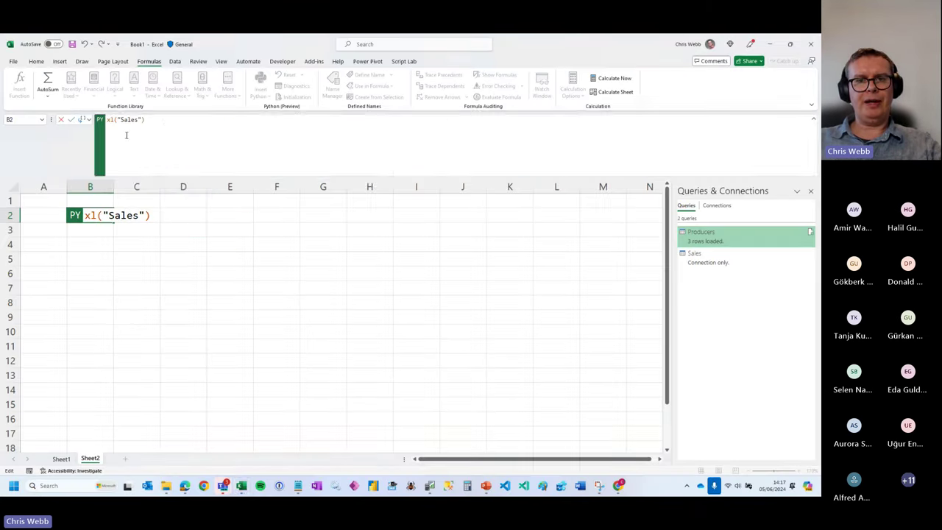
click(159, 121)
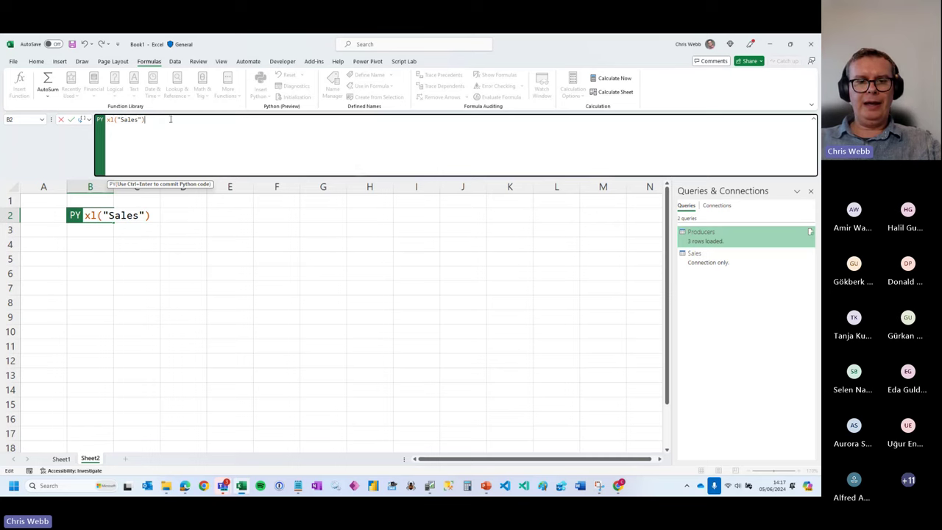
key(ctrl+Return)
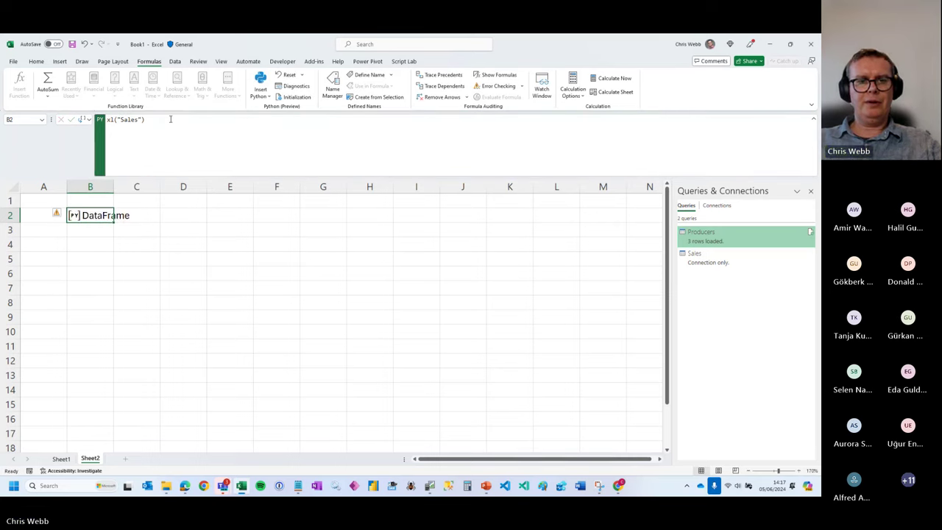
drag(113, 186, 153, 185)
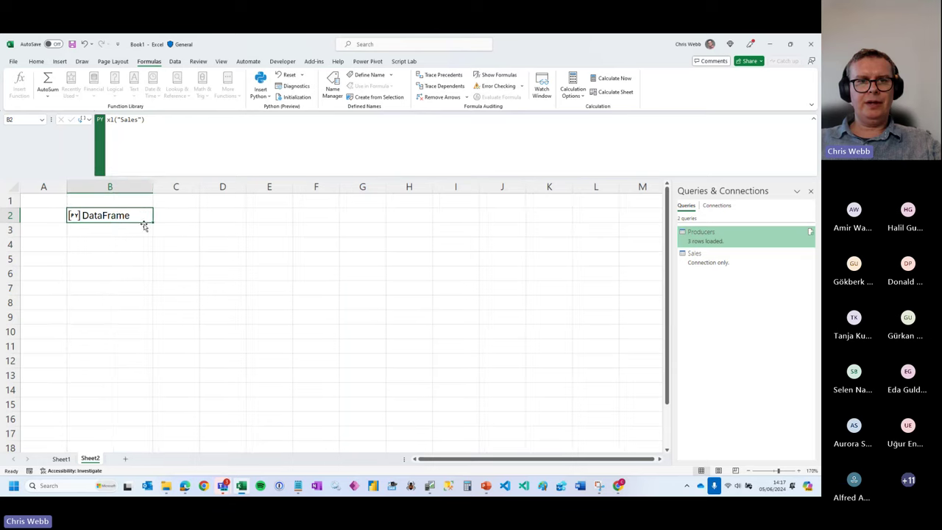
- Preview the contents of the DataFrame in cell B2, and output the Python result as an Excel value
click(74, 217)
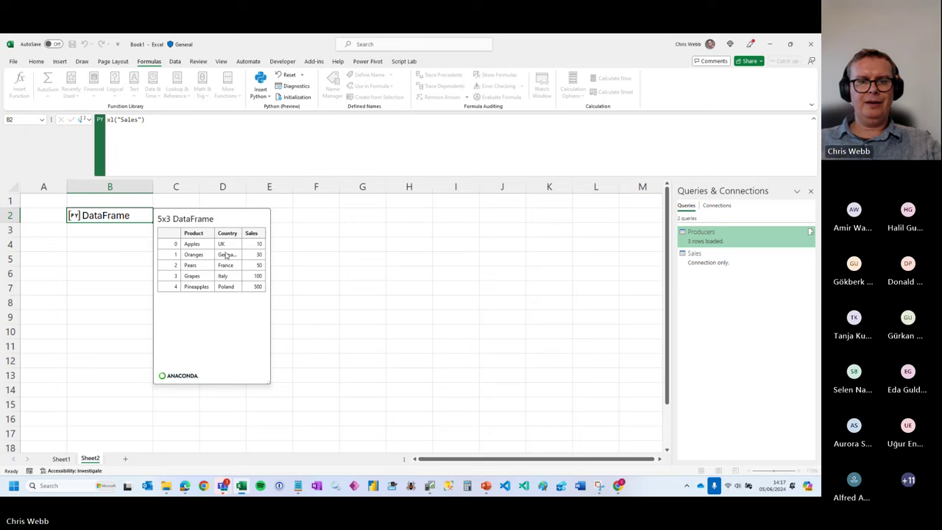
key(Escape)
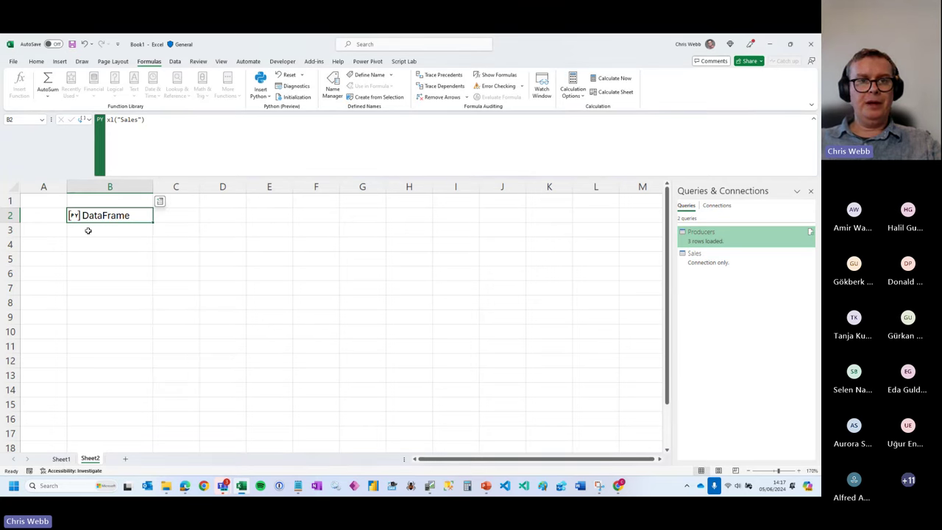
click(88, 123)
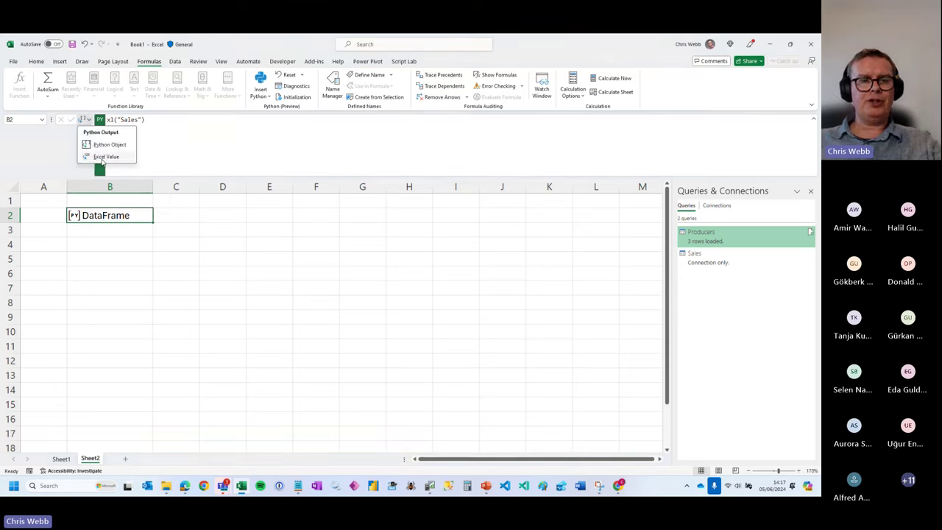
click(99, 158)
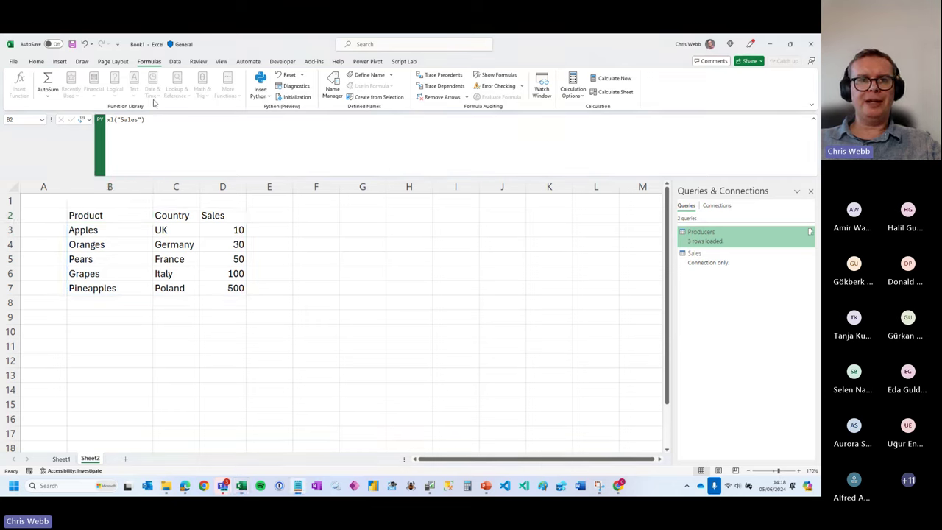
- Replace B2's Python code with import seaborn as sns, mysales = xl("Sales"), sns.barplot(mysales, x="Product", y="Sales", ci=None), and enlarge column B and row 2
click(111, 123)
click(111, 124)
key(ctrl+a)
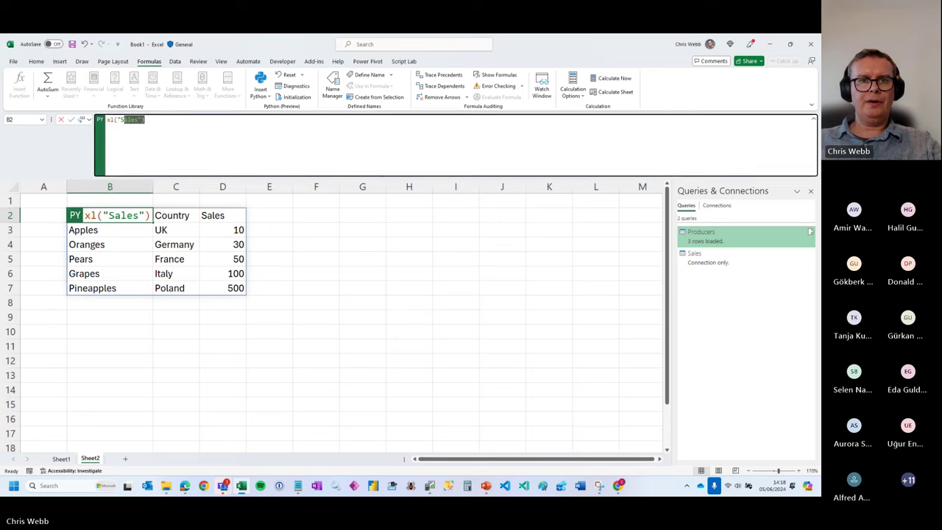
text(import seaborn as sns mysales = xl("Sales") sns.barplot(mysales, x="Product", y="Sales", ci=None))
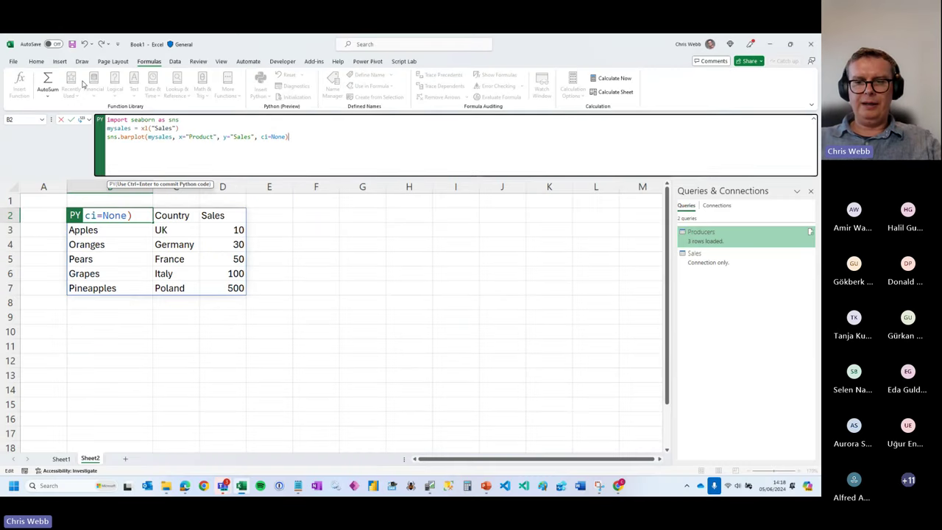
key(ctrl+Return)
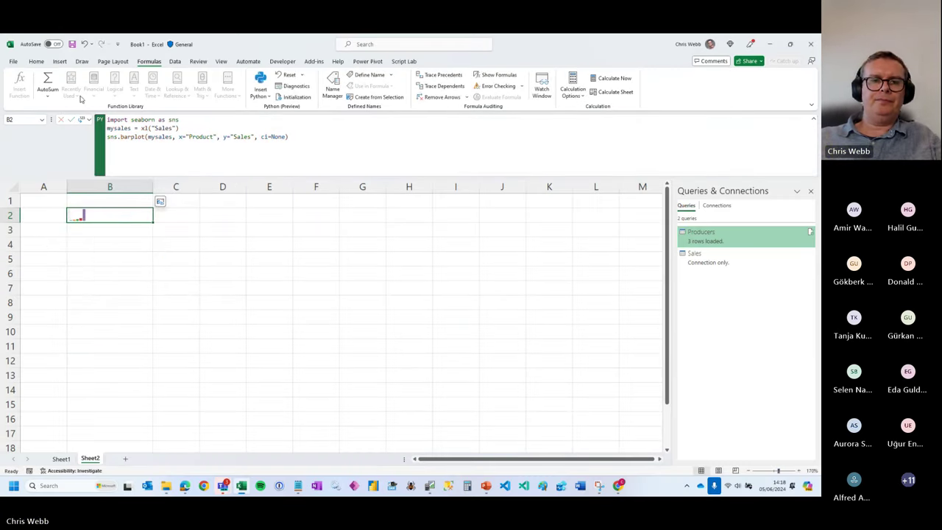
drag(153, 186, 373, 193)
drag(10, 222, 27, 385)
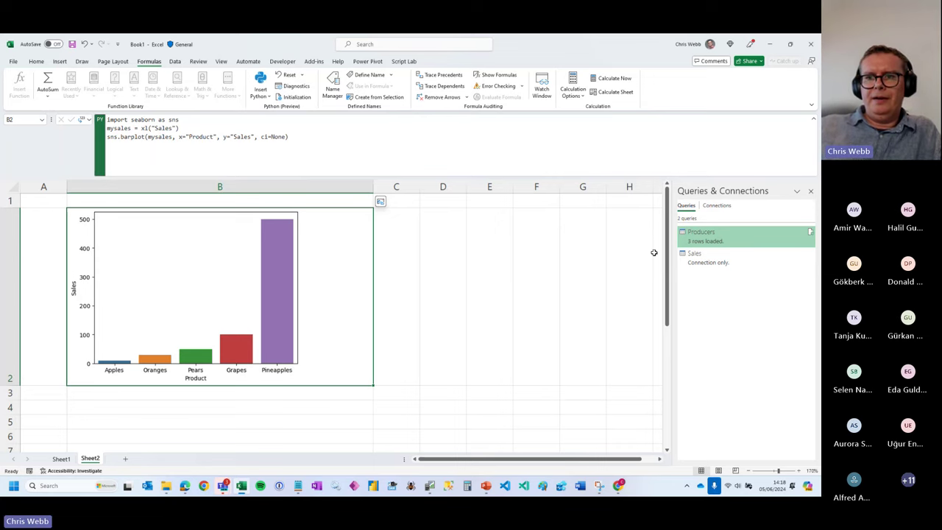
- Open the Producers query in the Power Query Editor, examine where its template export option is, and close the editor
right_click(711, 235)
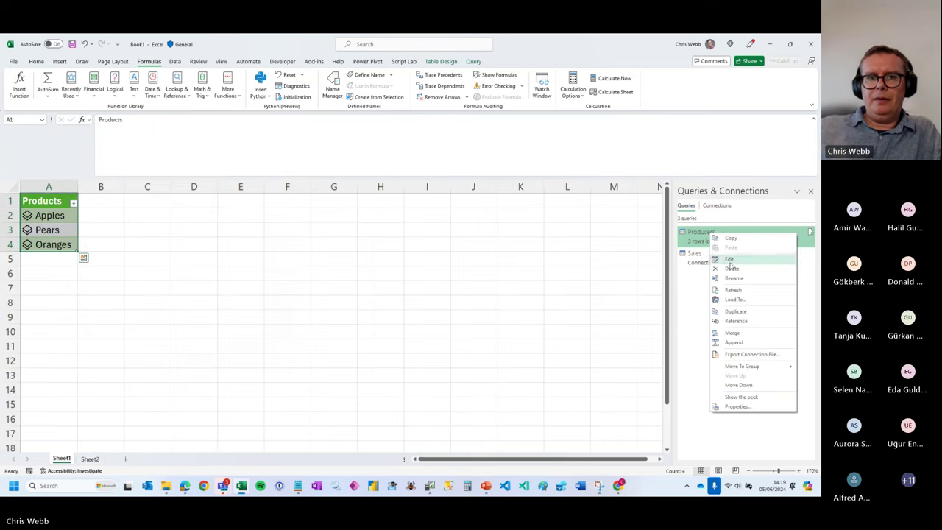
click(726, 259)
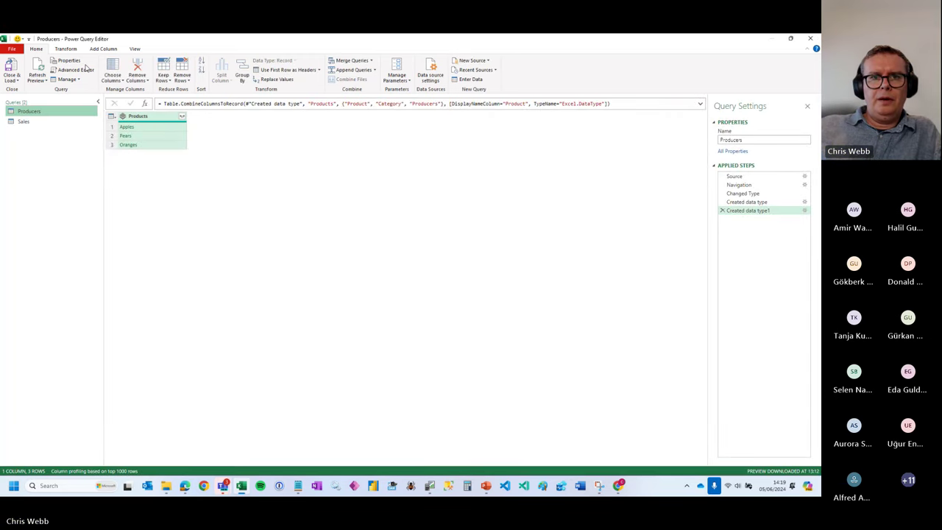
click(137, 50)
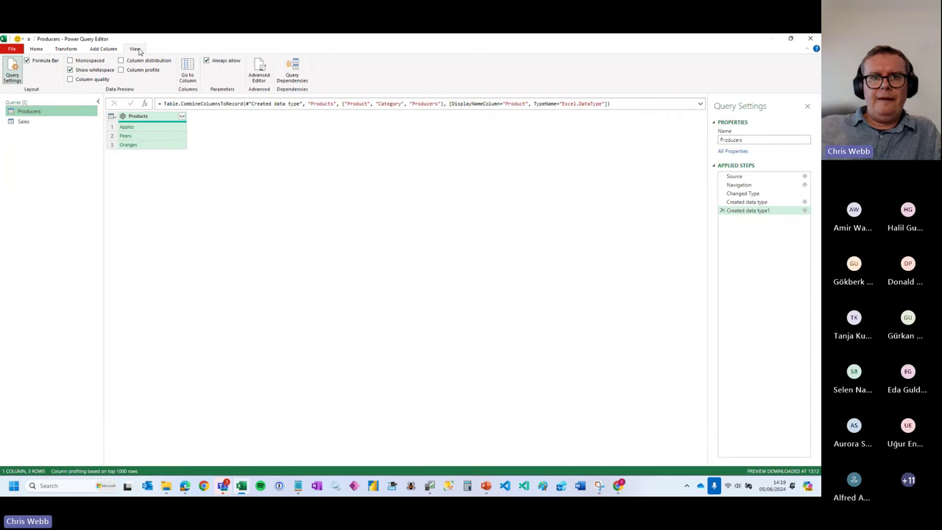
click(36, 51)
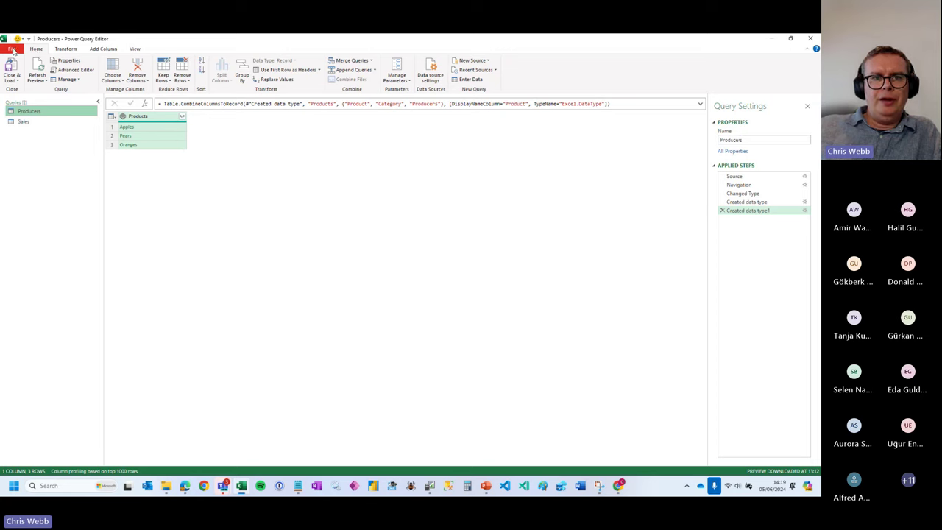
click(13, 50)
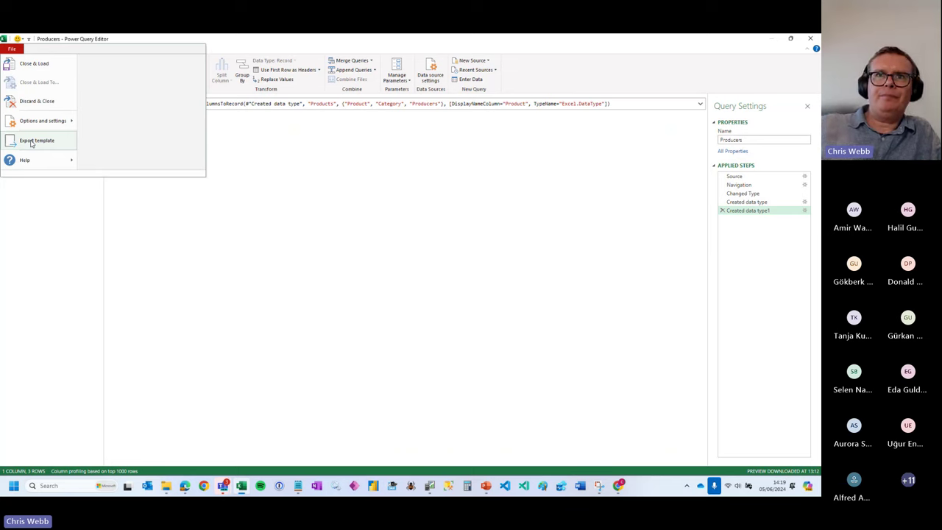
key(Escape)
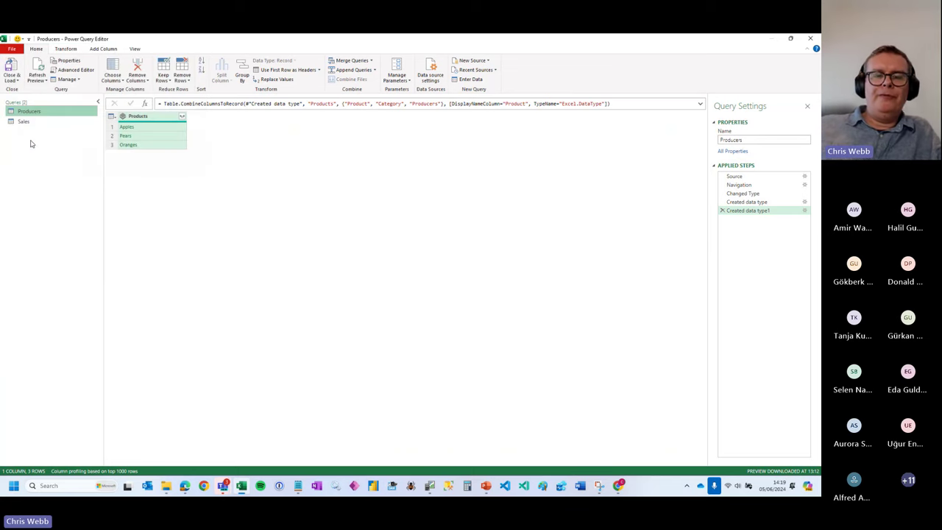
click(811, 39)
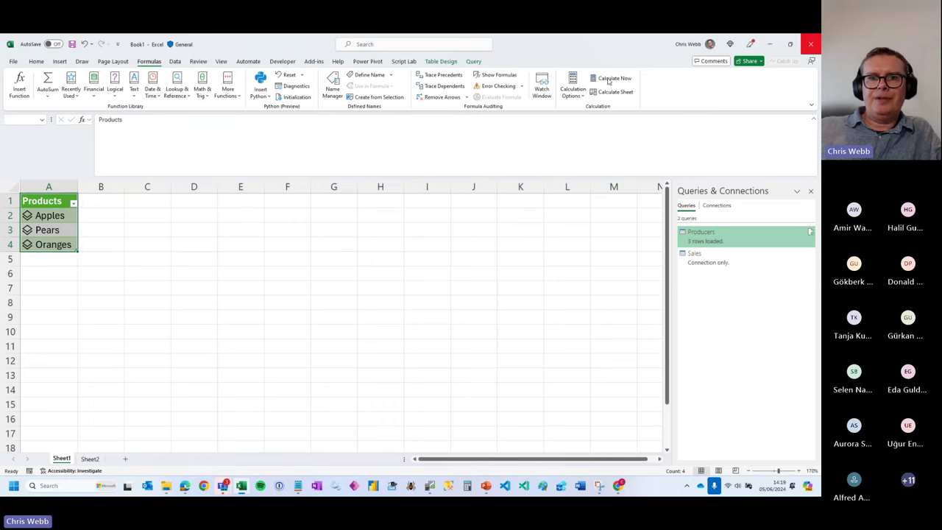
- Close the Book1 workbook and open CurrentDateTime.xlsx from the presentation folder
click(811, 44)
click(443, 371)
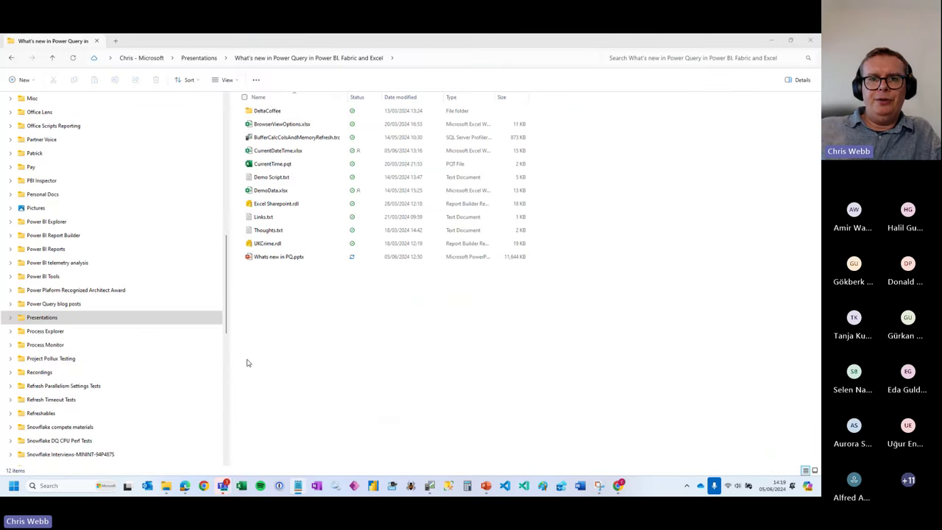
click(254, 151)
key(Return)
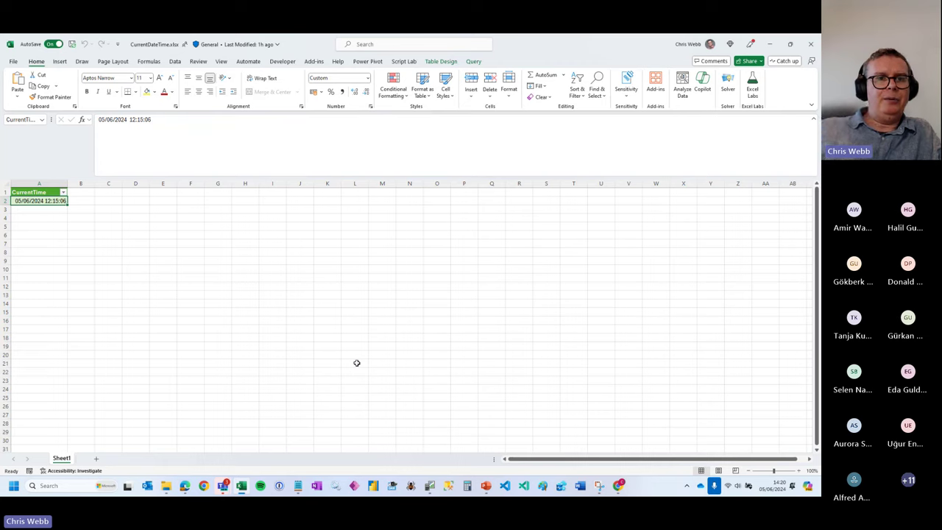
- Enlarge the sheet display to 170% and fit column A to the CurrentTime value
click(174, 62)
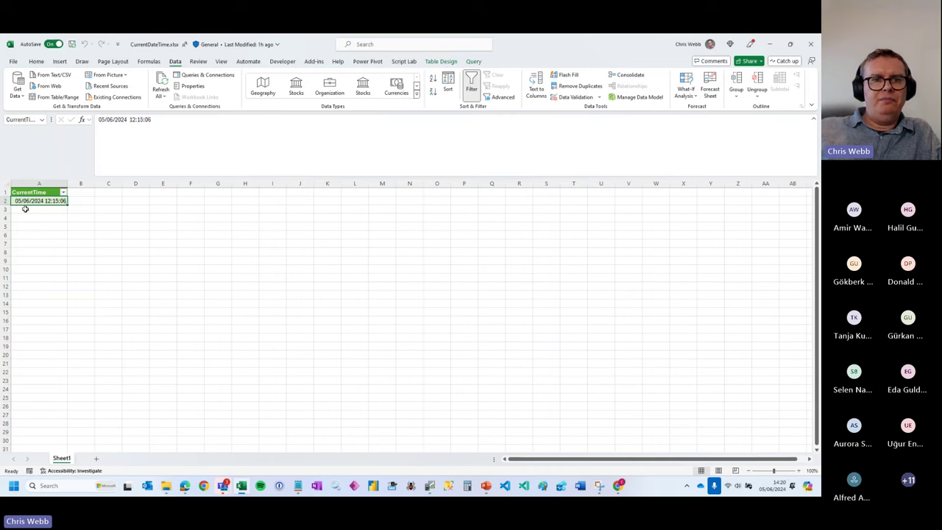
click(798, 471)
click(798, 470)
click(798, 470)
click(799, 470)
click(799, 470)
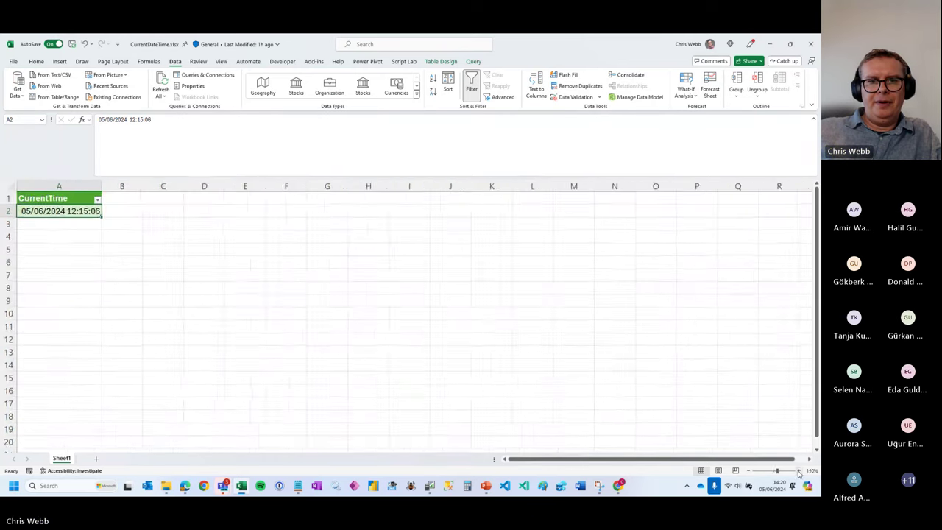
click(798, 470)
click(799, 470)
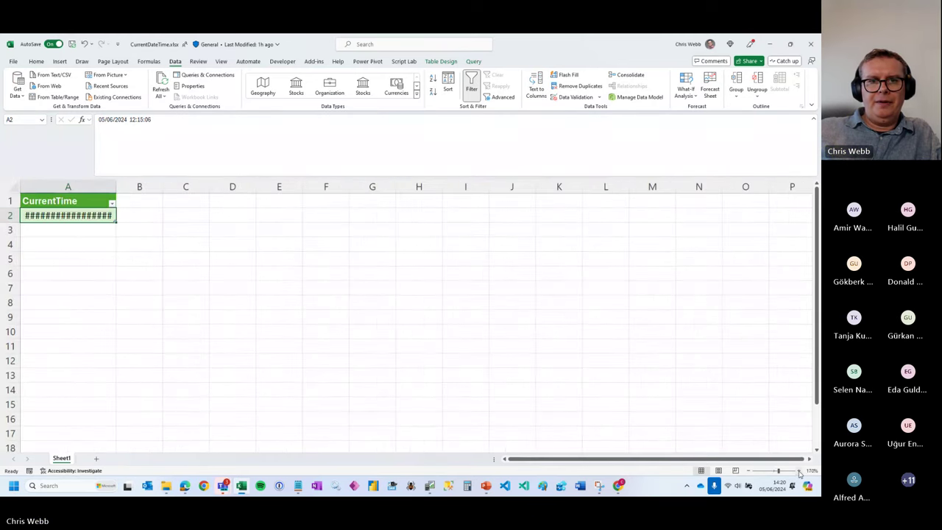
double_click(116, 189)
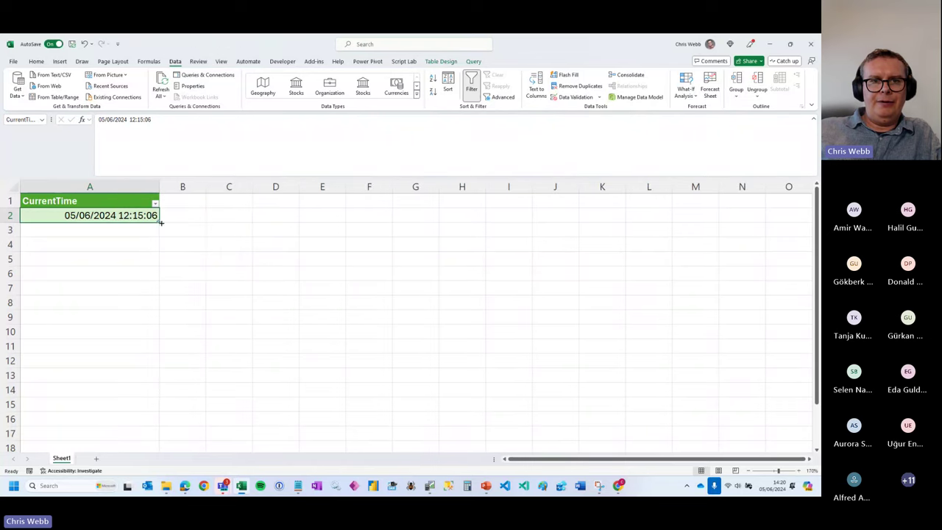
- Refresh all data in the workbook and display its queries and connections
click(160, 79)
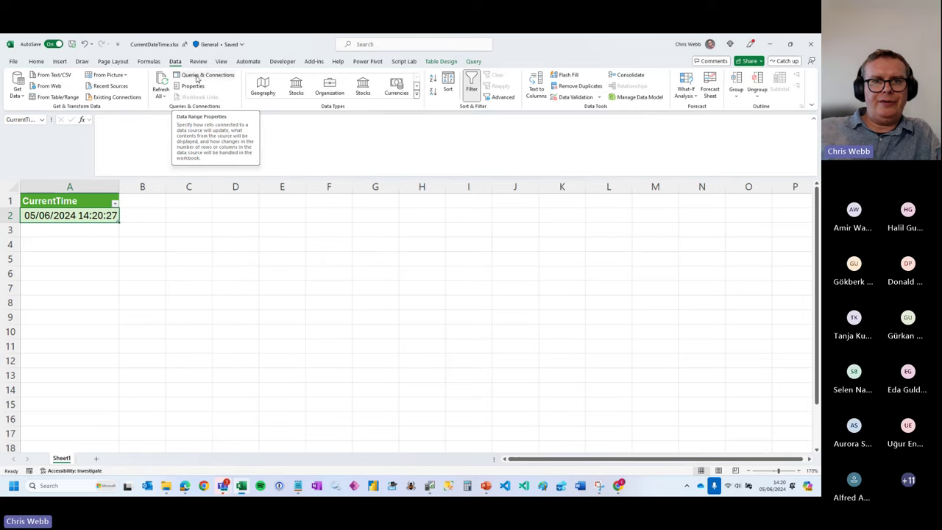
click(197, 75)
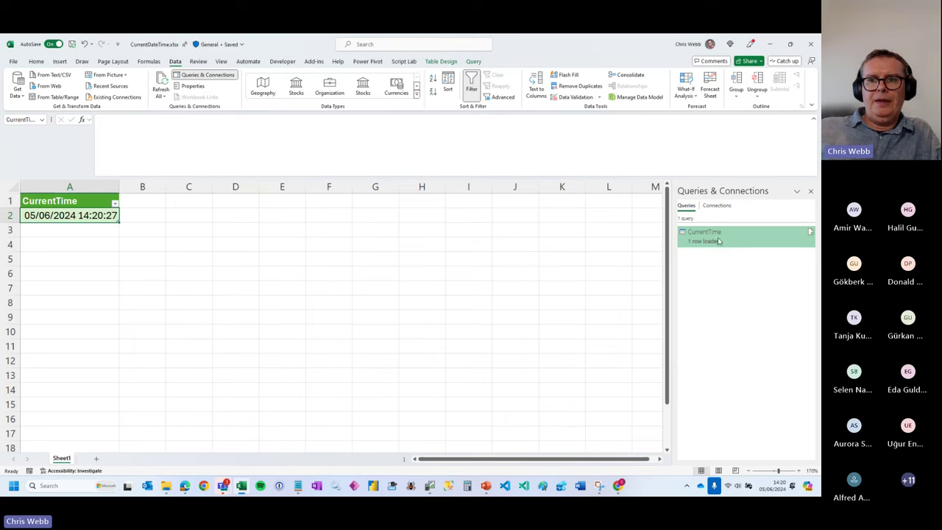
mouse_move(715, 243)
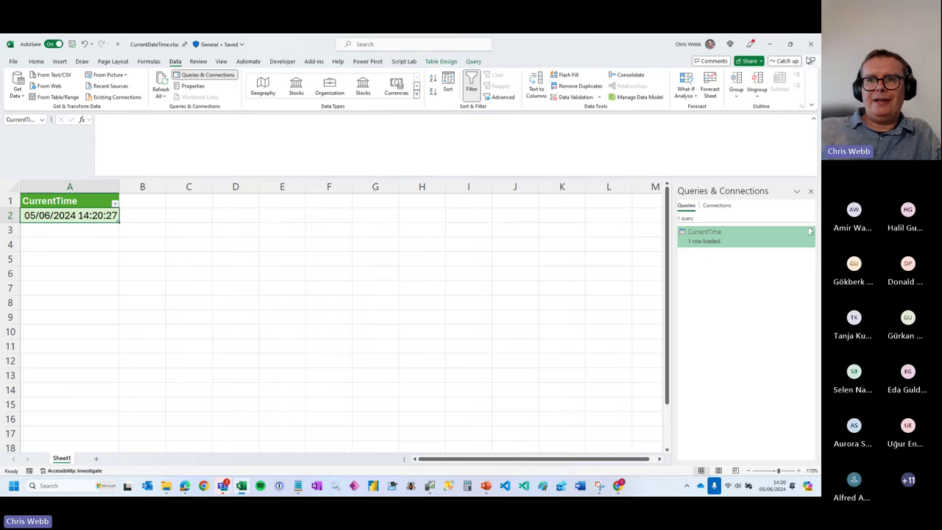
- Close the desktop workbook, switch to OneDrive in the browser, and open CurrentDateTime.xlsx in Excel for the web
click(811, 48)
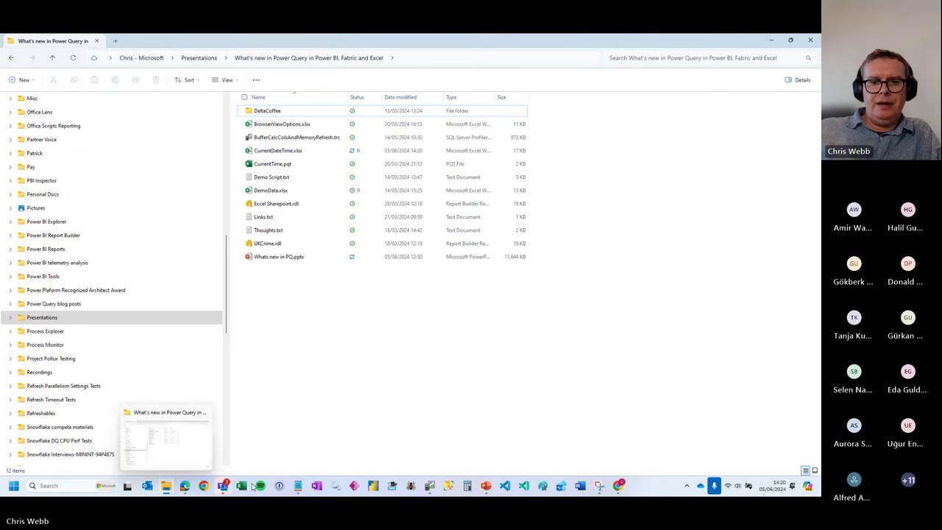
click(185, 489)
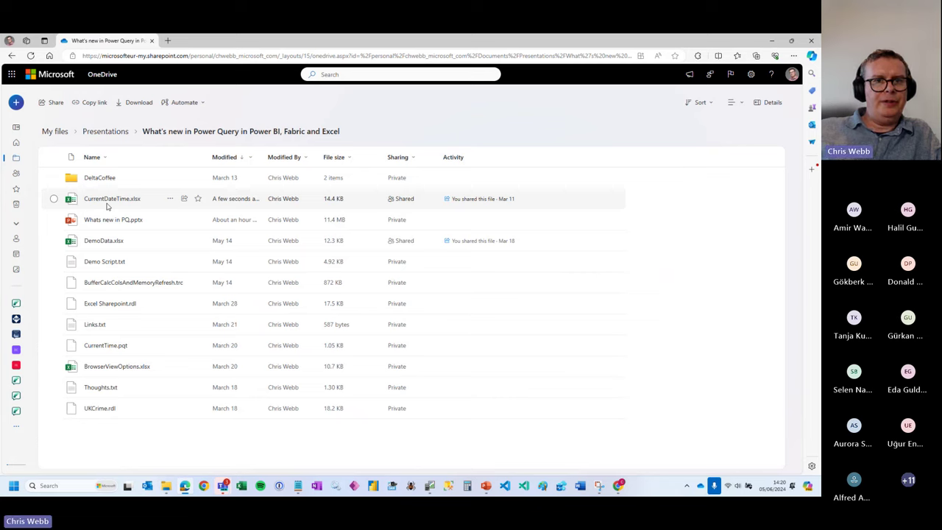
mouse_move(110, 204)
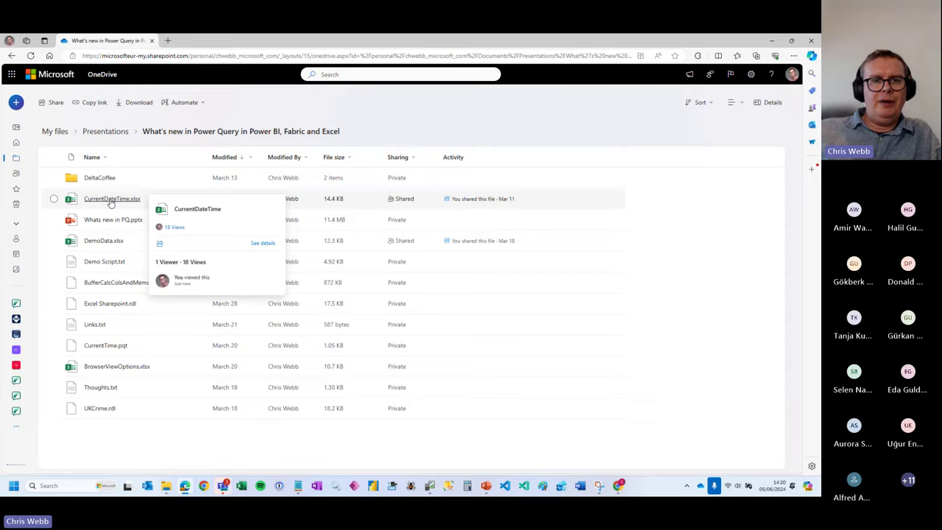
click(110, 203)
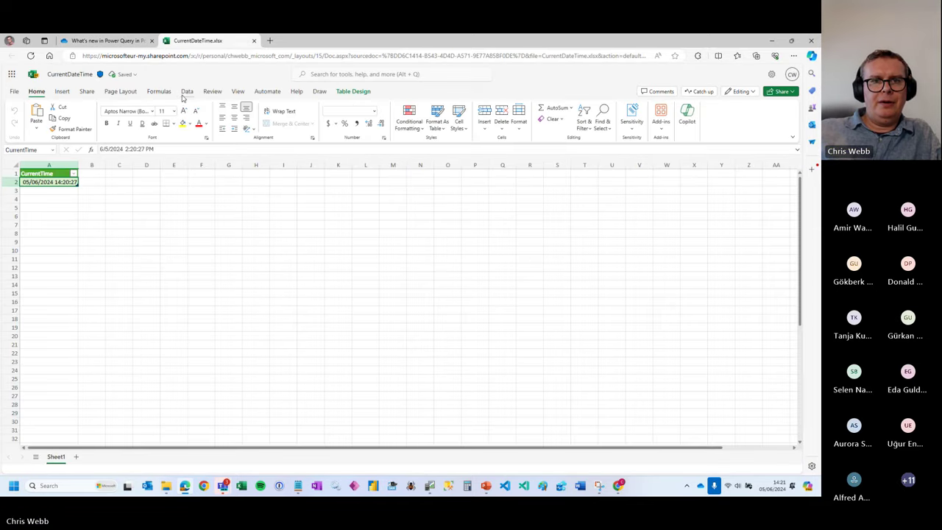
click(188, 93)
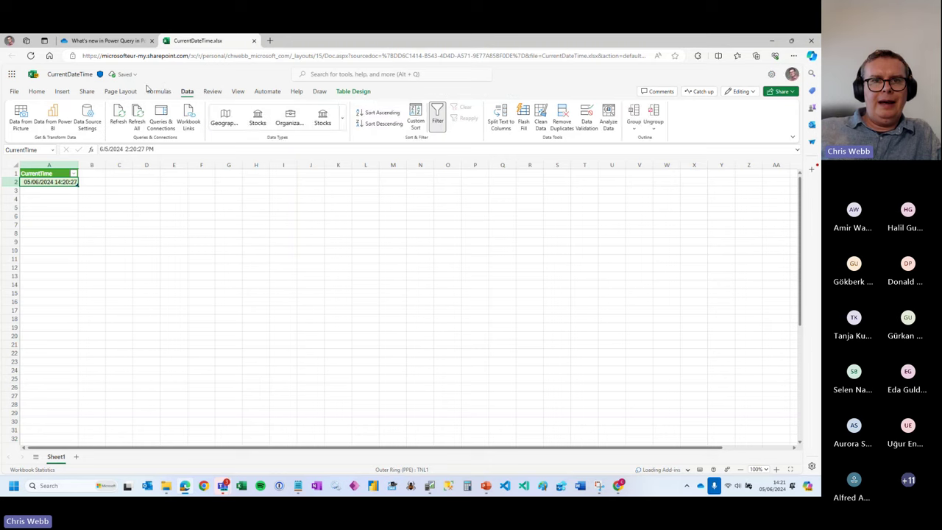
click(237, 92)
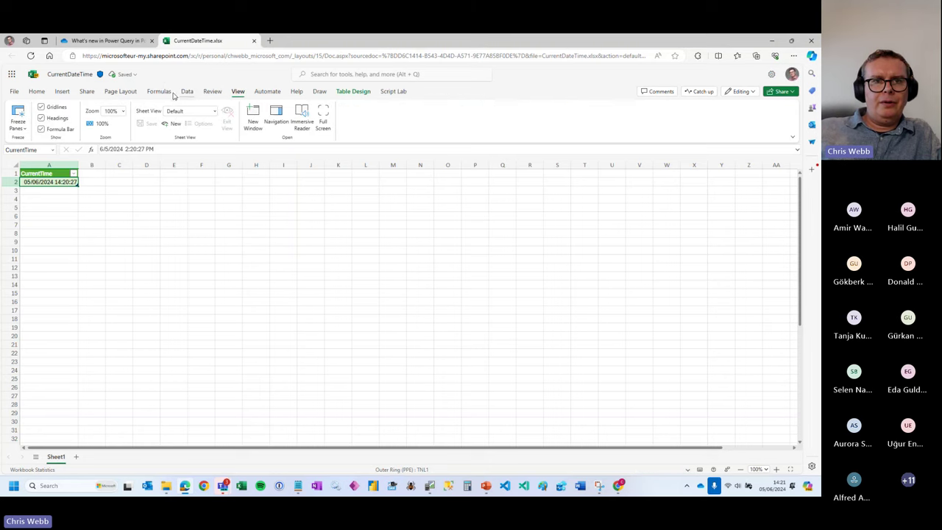
click(36, 92)
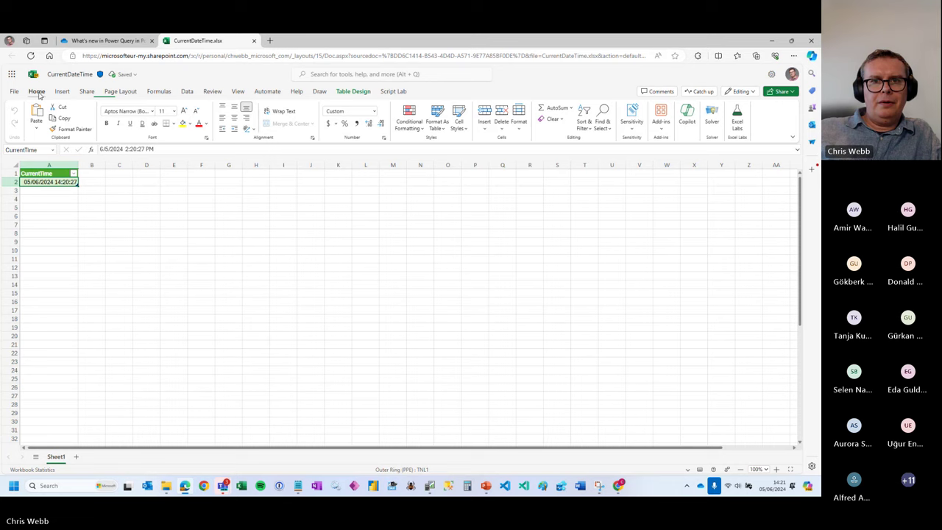
right_click(57, 187)
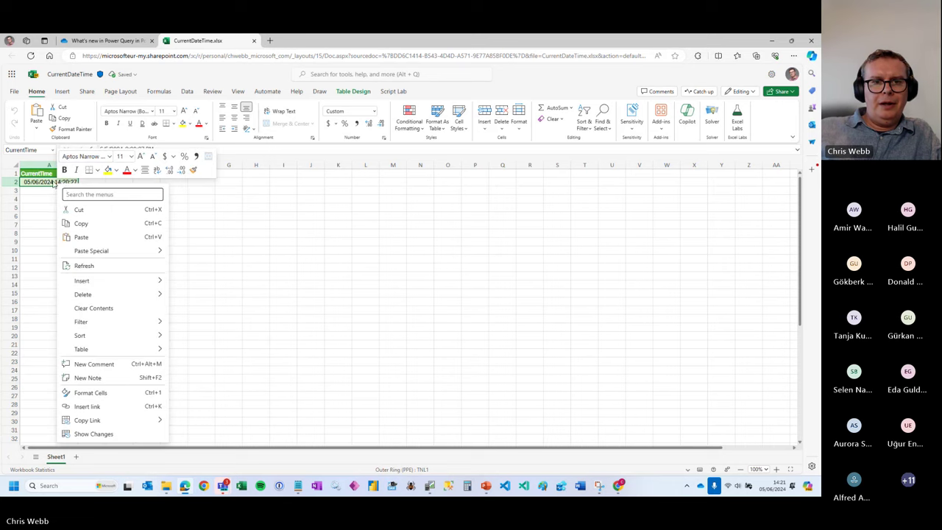
key(Escape)
- Display the queries and connections of the web workbook and refresh the CurrentTime query
click(187, 91)
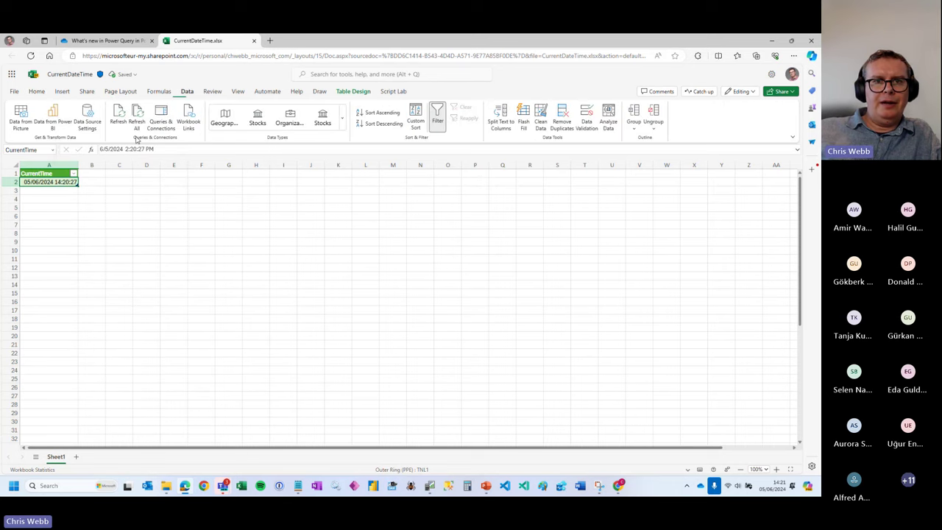
click(161, 120)
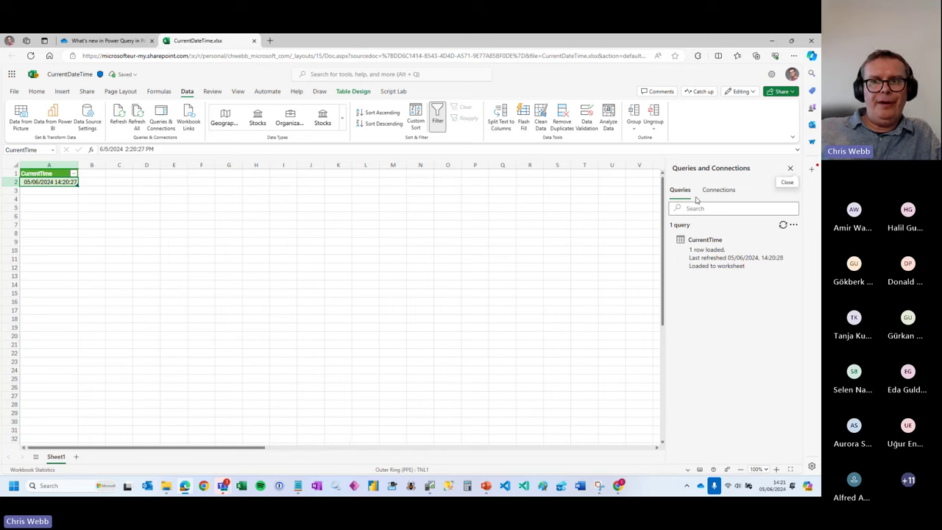
click(783, 240)
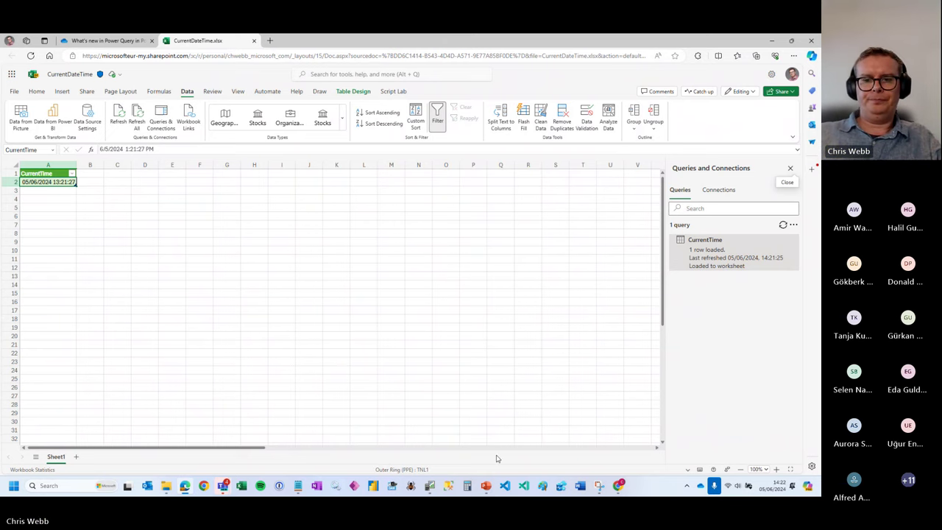
- Switch to the PowerPoint presentation and start the slide show from the "Power Query in Excel" slide
click(485, 486)
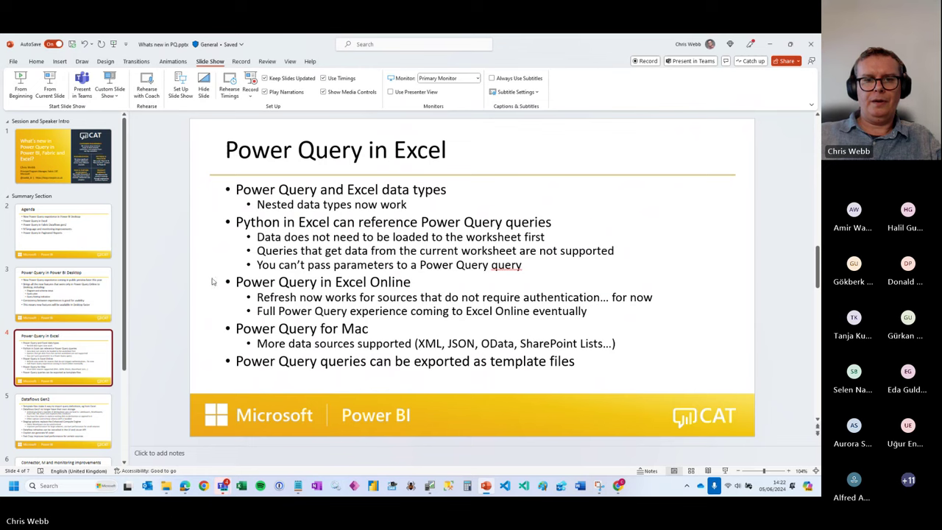
click(725, 471)
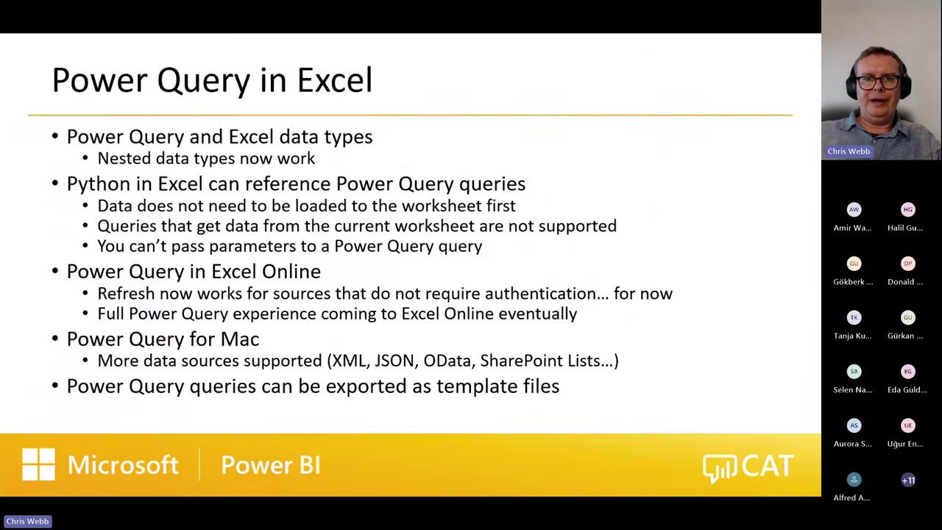
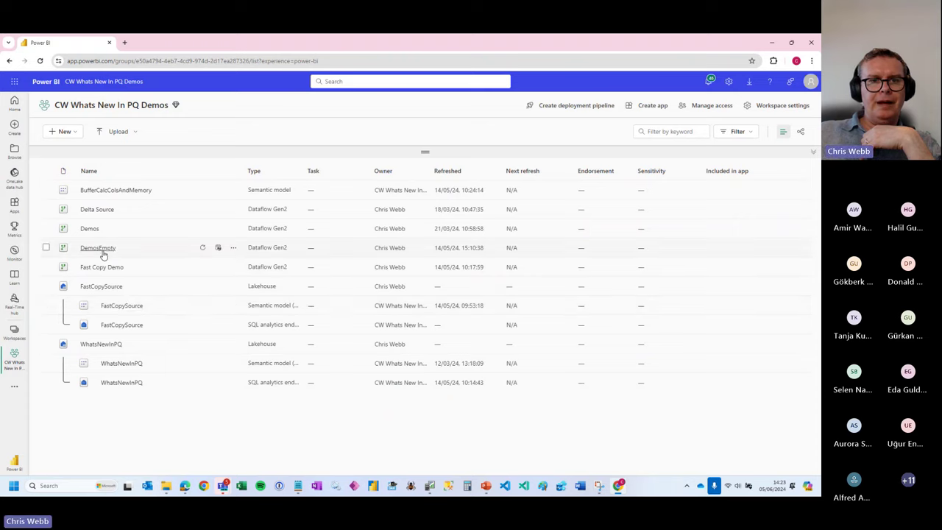
- Open the DemosEmpty dataflow in the Power BI workspace and import the Power Query template CurrentTime.pqt into it
click(98, 248)
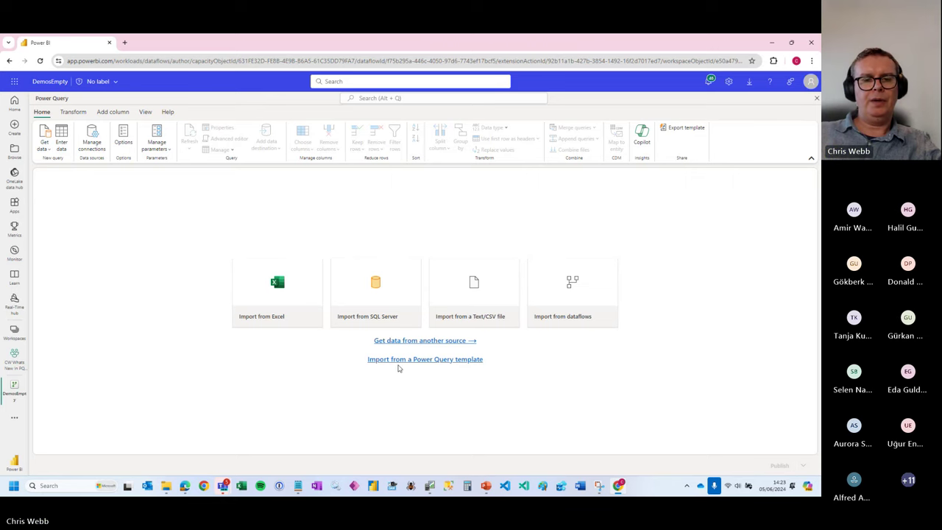
click(164, 486)
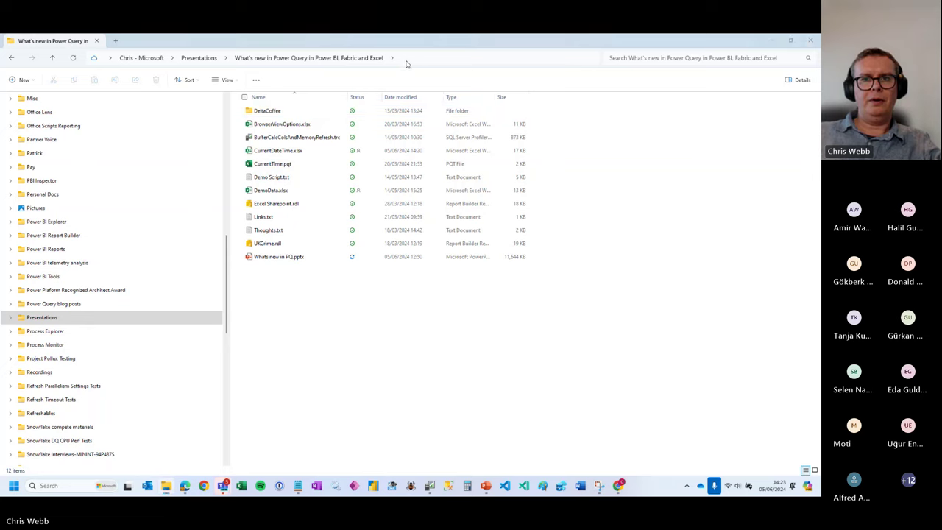
click(406, 64)
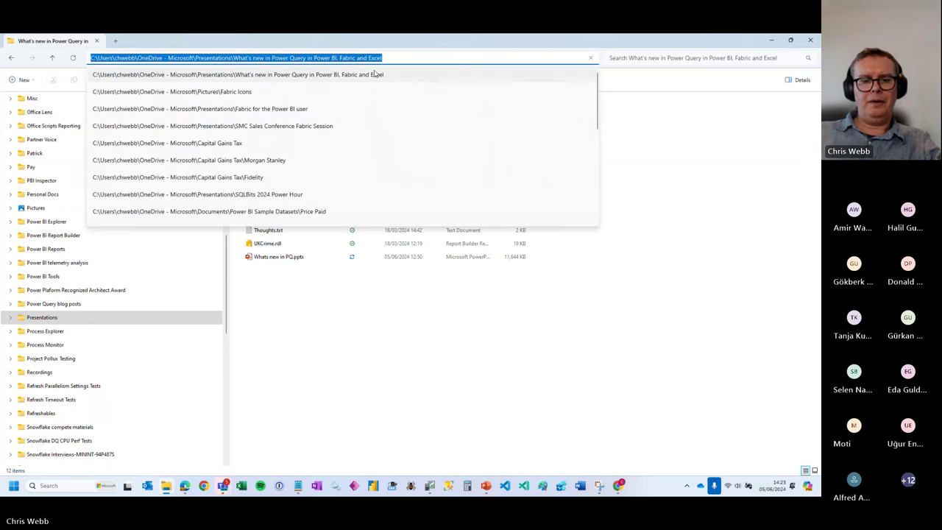
click(620, 488)
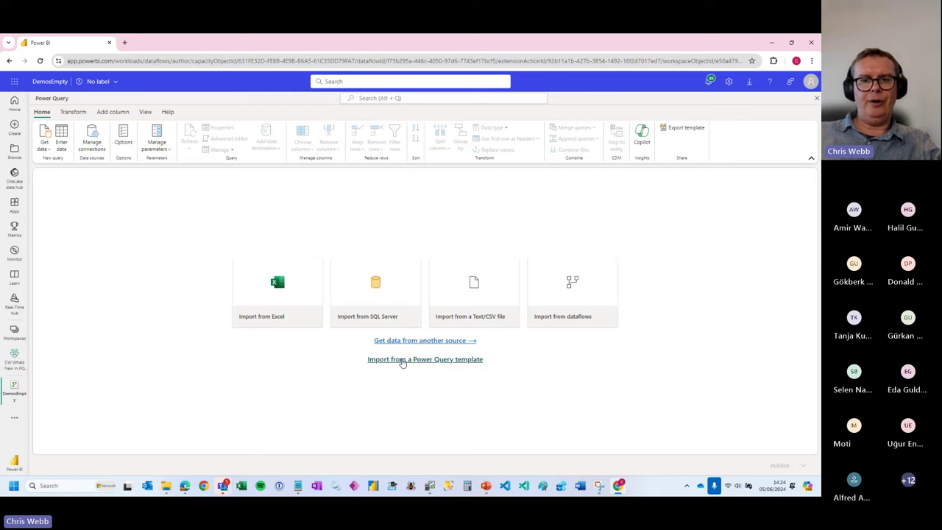
click(394, 361)
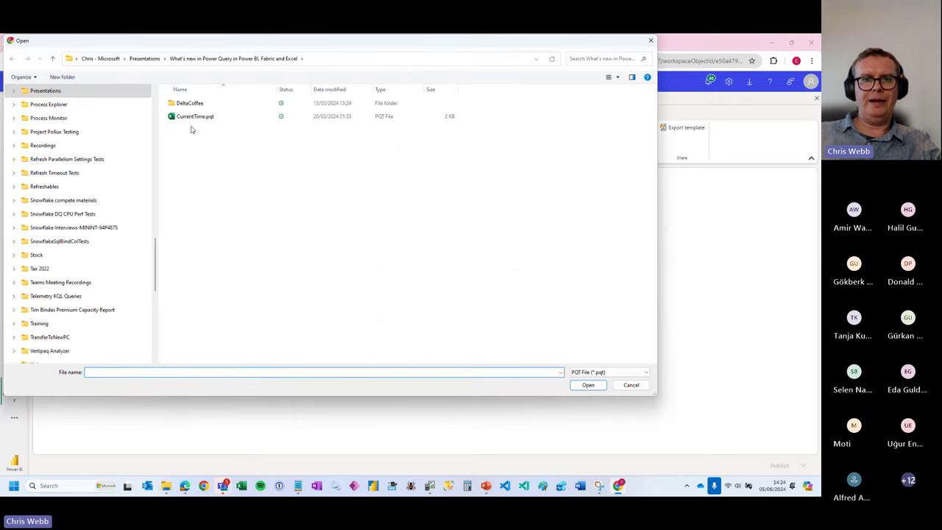
click(194, 119)
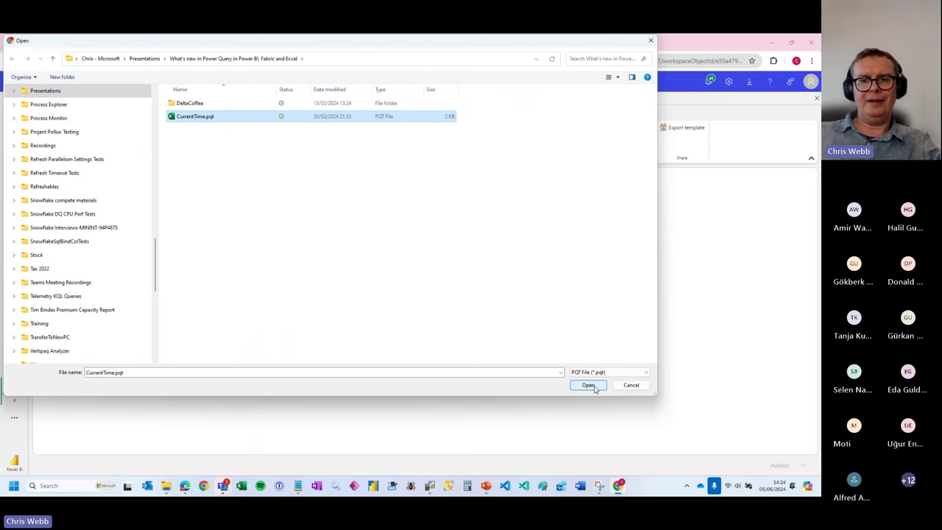
click(596, 387)
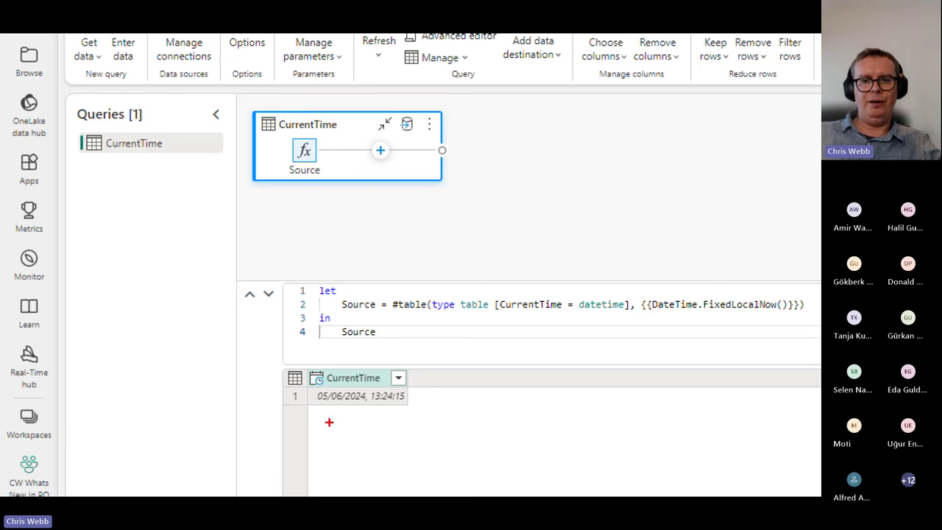
- Underline the CurrentTime result on screen, and delete the imported CurrentTime query from the dataflow
drag(314, 414, 432, 416)
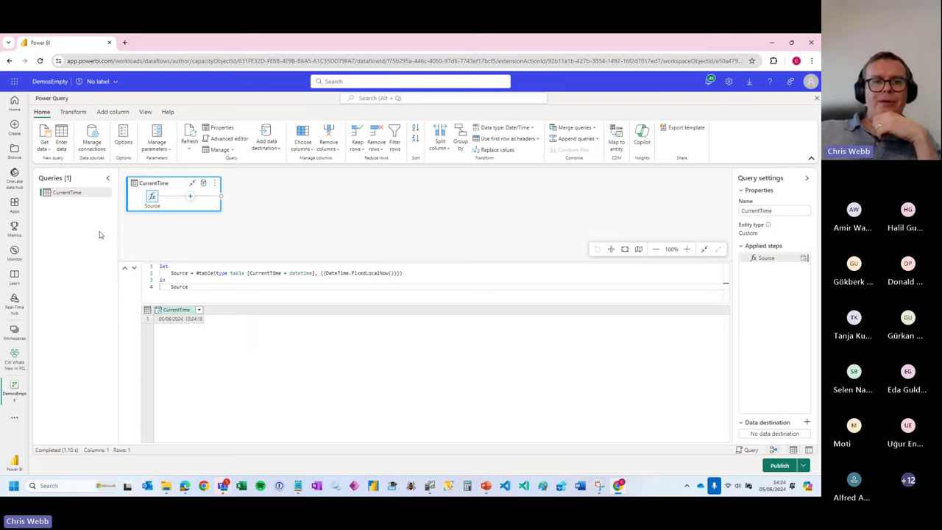
right_click(64, 194)
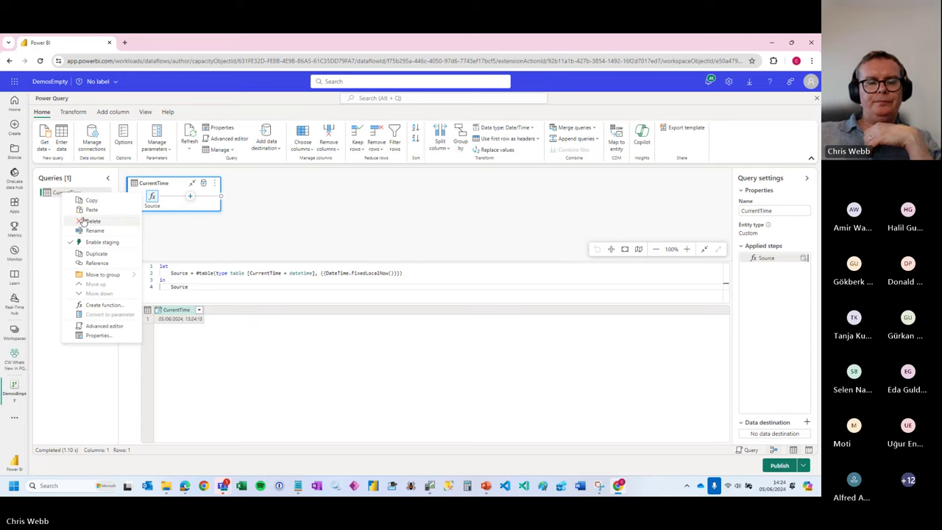
click(89, 221)
click(442, 291)
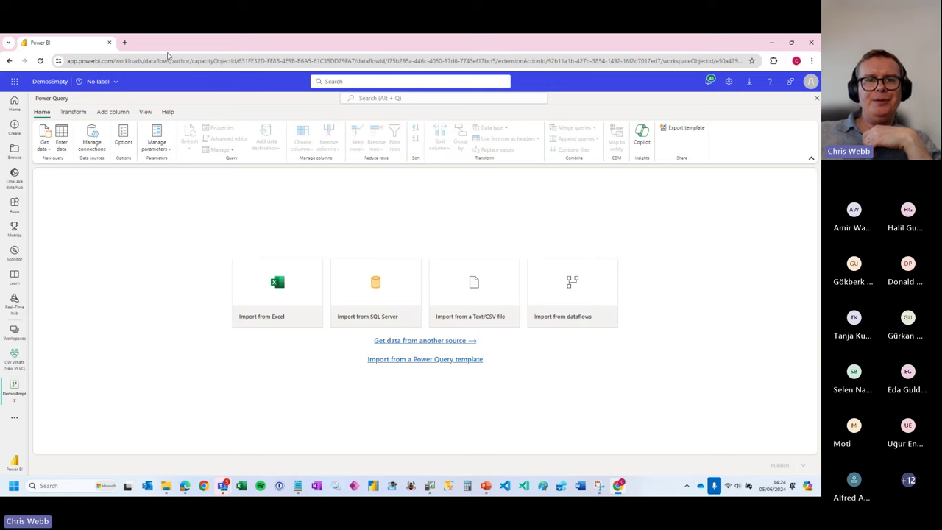
- Add an Excel workbook data source to the dataflow by uploading the local file DemoData.xlsx
click(50, 143)
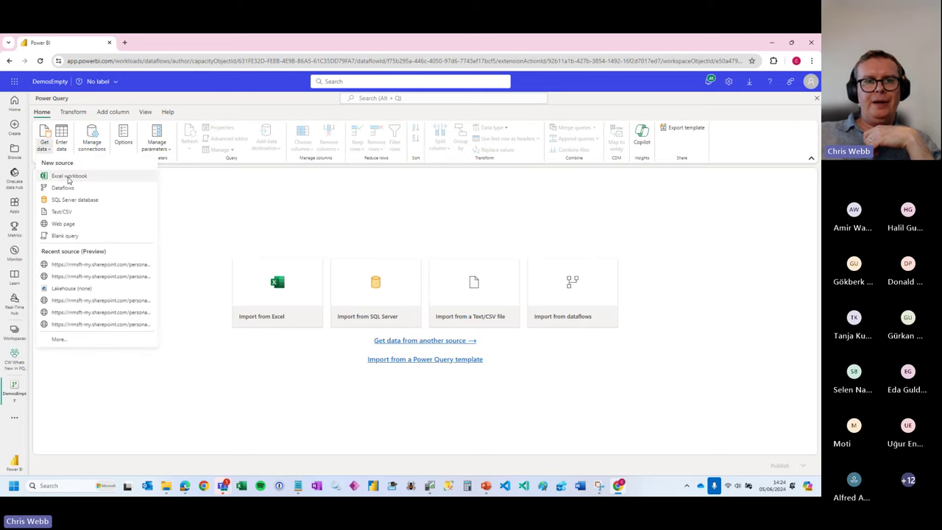
click(69, 178)
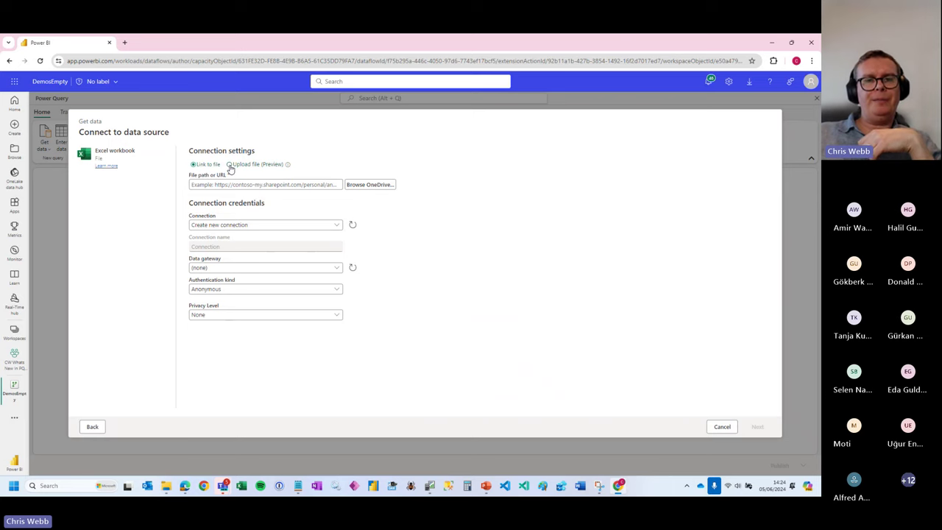
click(229, 167)
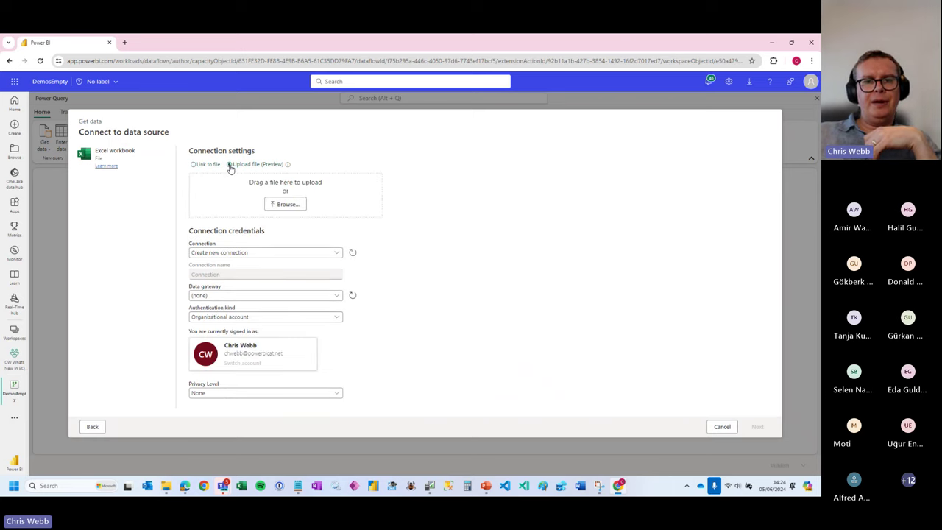
click(287, 205)
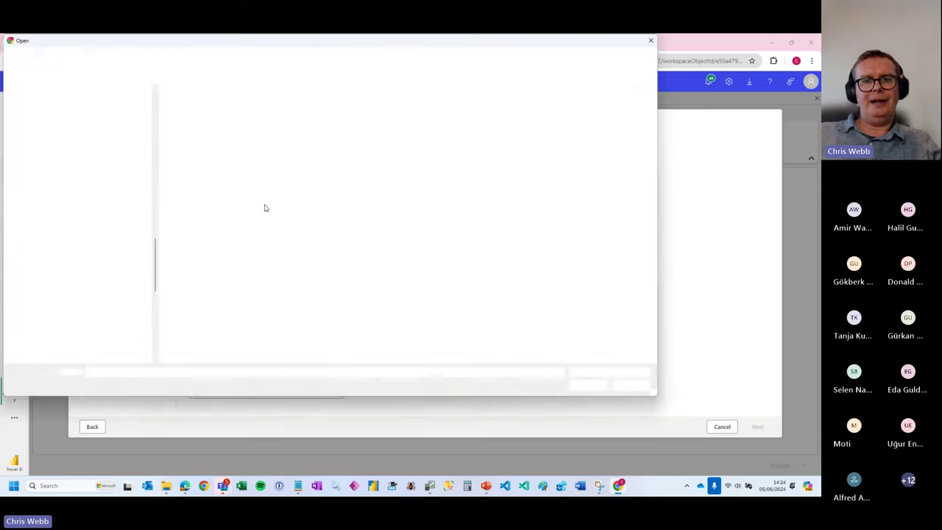
click(194, 143)
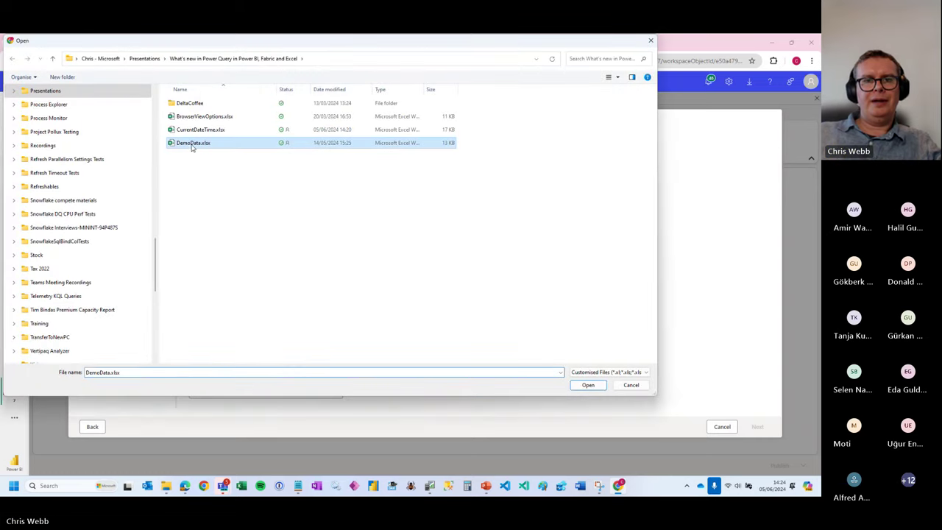
click(587, 386)
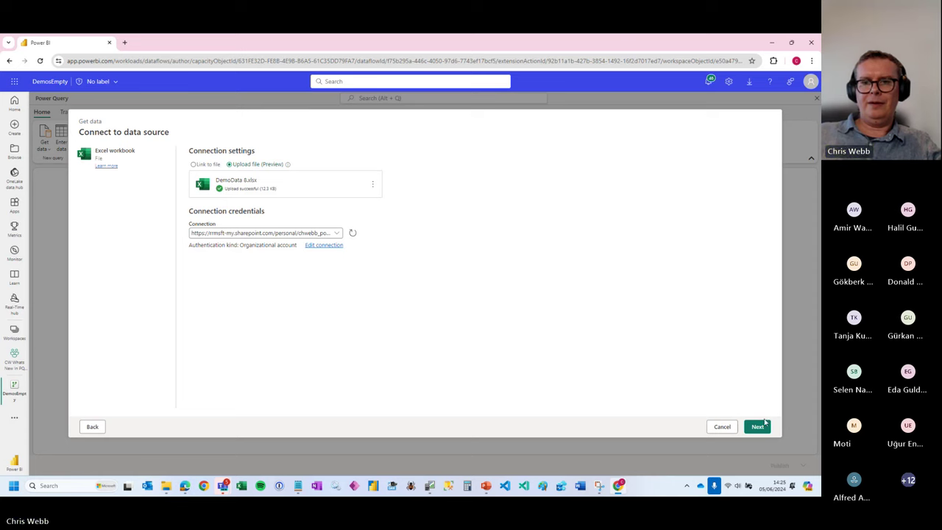
- Accept the connection and choose the Producers and Sales tables from the uploaded workbook to create the dataflow queries
click(763, 426)
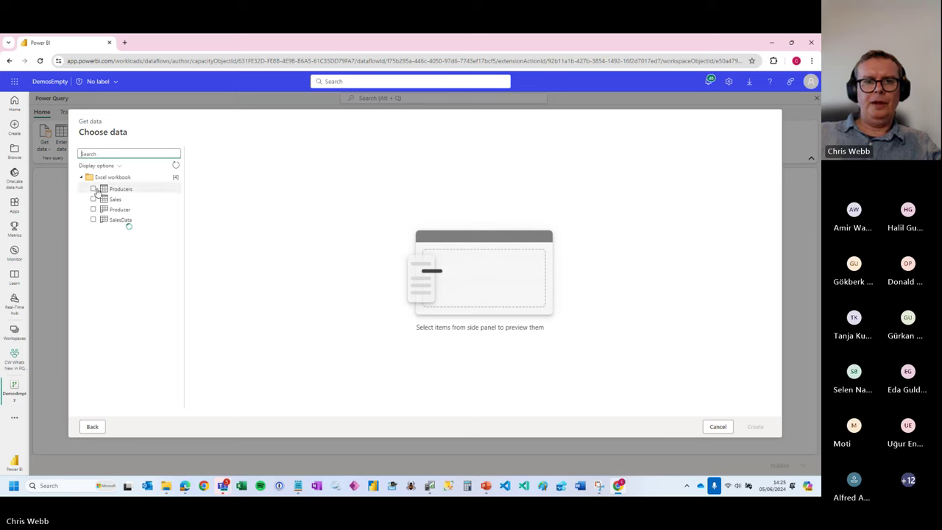
click(93, 189)
click(93, 199)
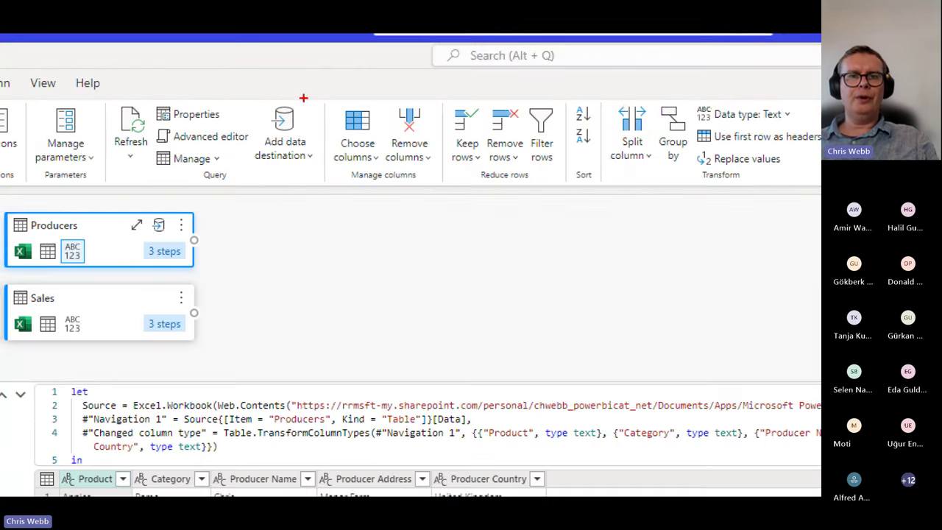
- Circle the Add data destination command on screen and mark its Azure SQL database, Lakehouse, Azure Data Explorer and Warehouse options
mouse_move(292, 16)
mouse_down()
mouse_move(222, 62)
mouse_move(248, 95)
mouse_up()
mouse_move(258, 174)
mouse_down()
mouse_move(322, 116)
mouse_move(296, 95)
mouse_up()
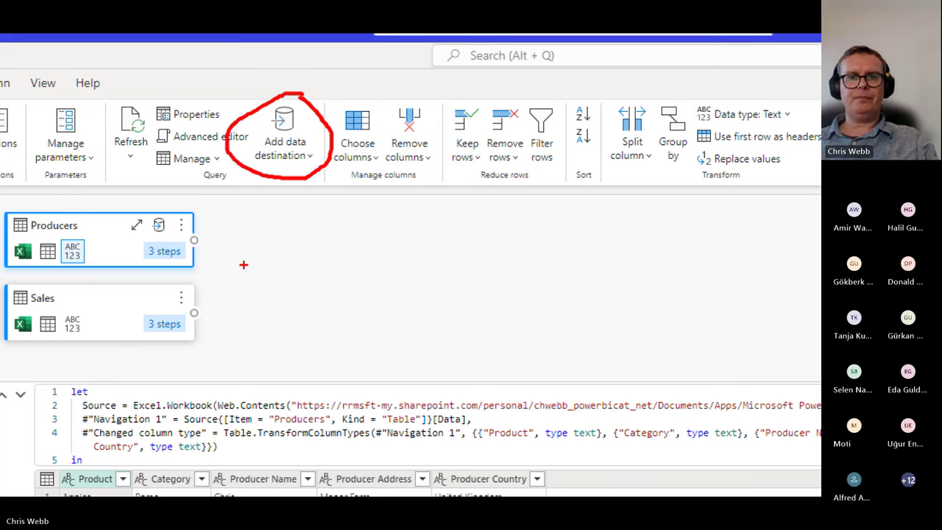
key(Escape)
click(274, 150)
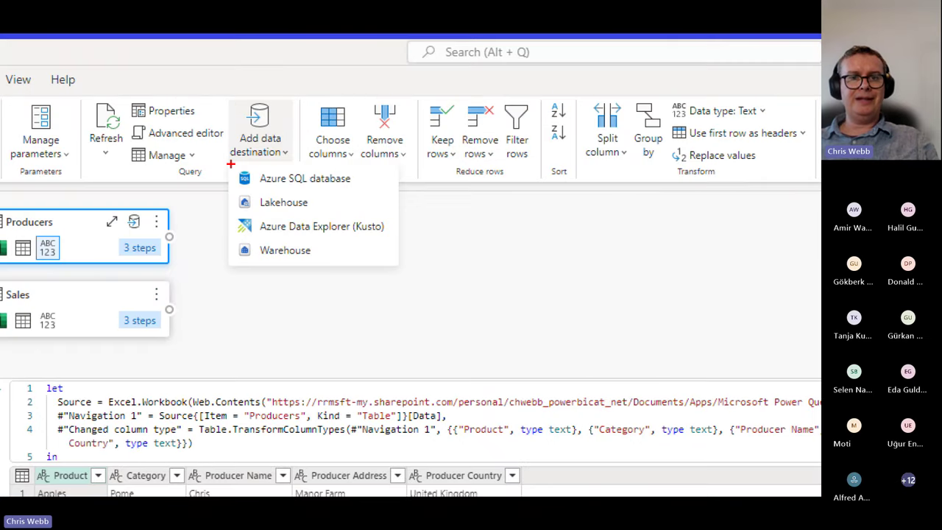
drag(231, 162, 231, 179)
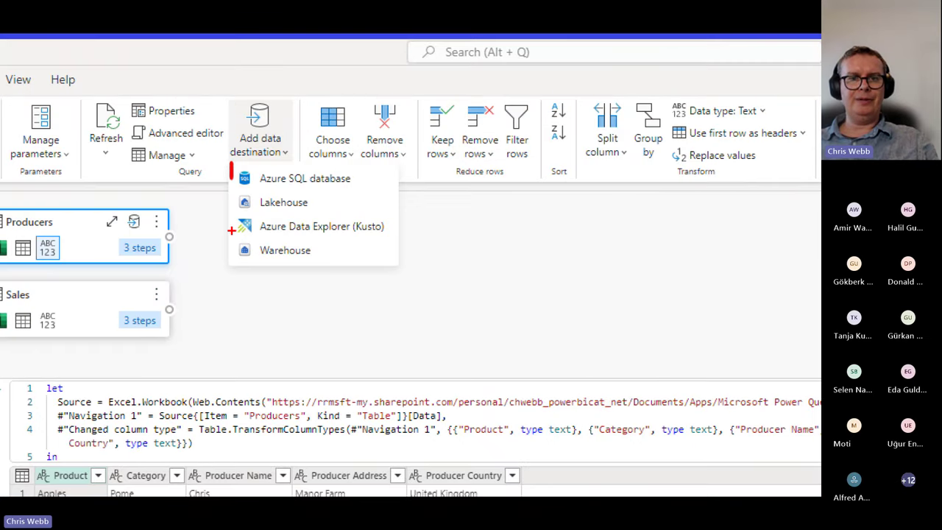
drag(230, 218, 231, 232)
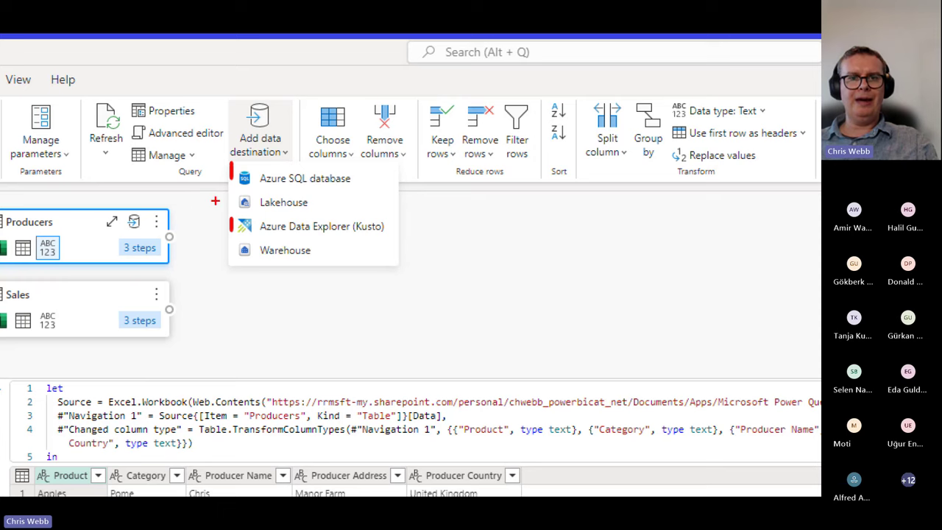
drag(208, 198, 218, 199)
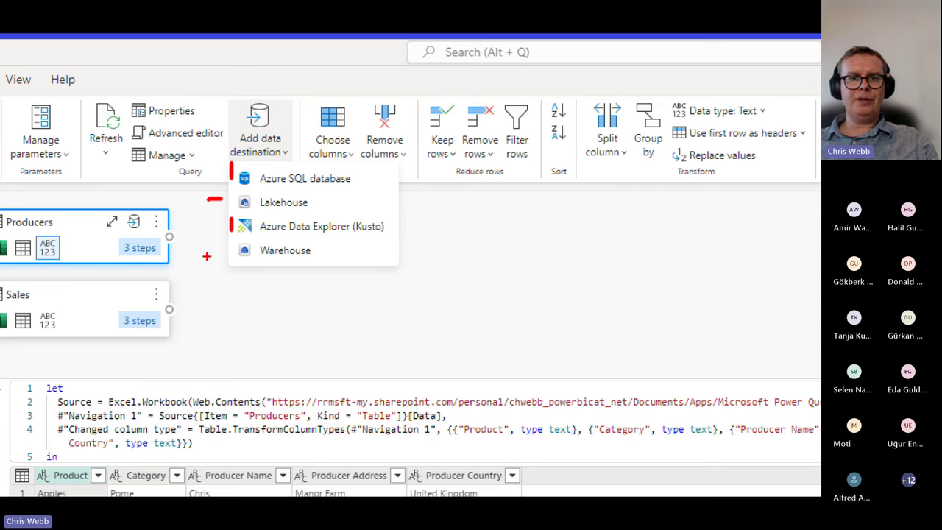
drag(200, 254, 228, 253)
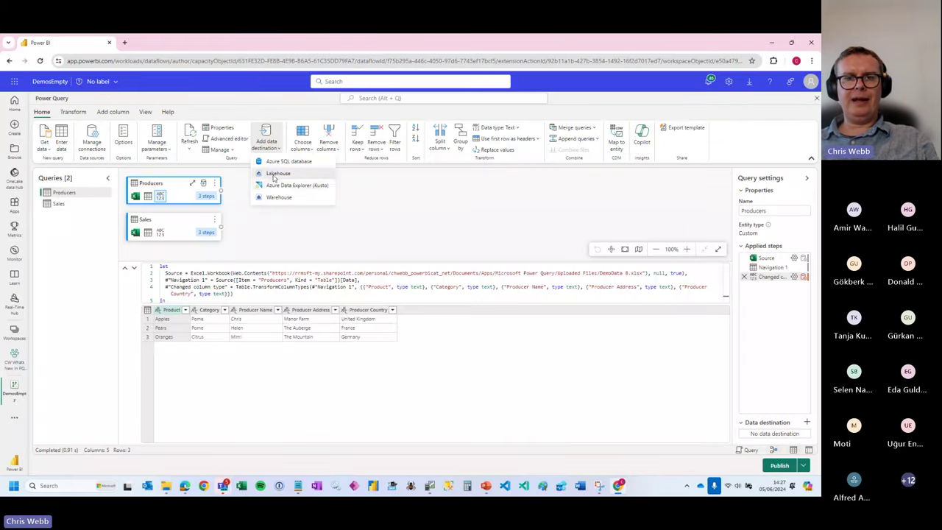
- Start a Lakehouse data destination for Producers as a new table in the WhatsNewInPQ lakehouse
click(277, 174)
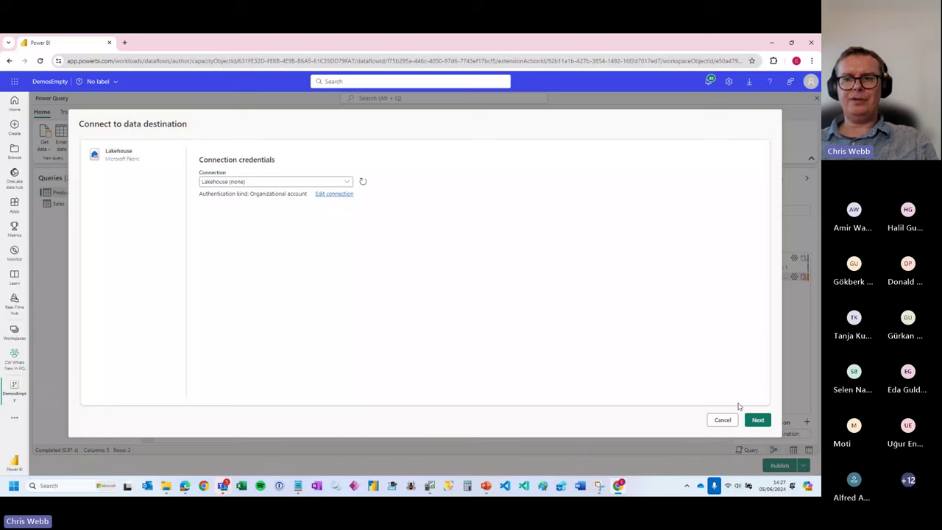
click(757, 420)
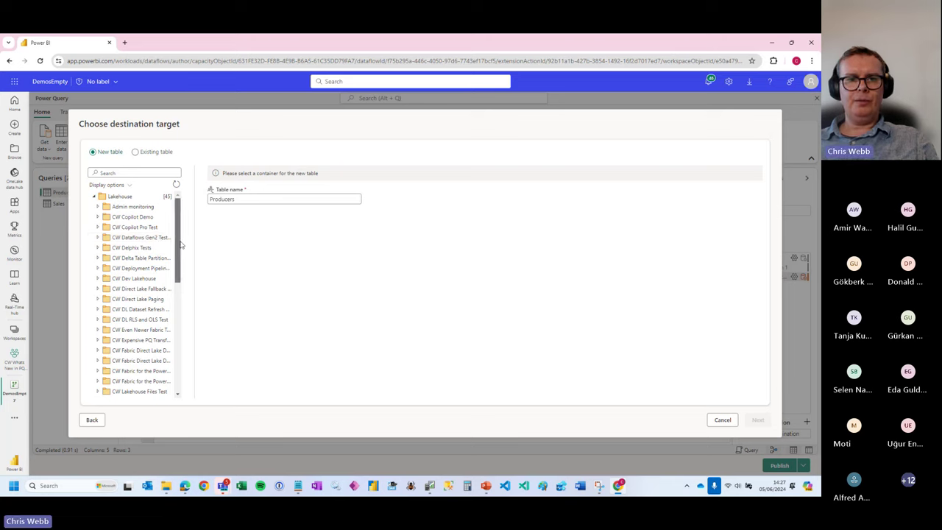
drag(180, 247, 181, 321)
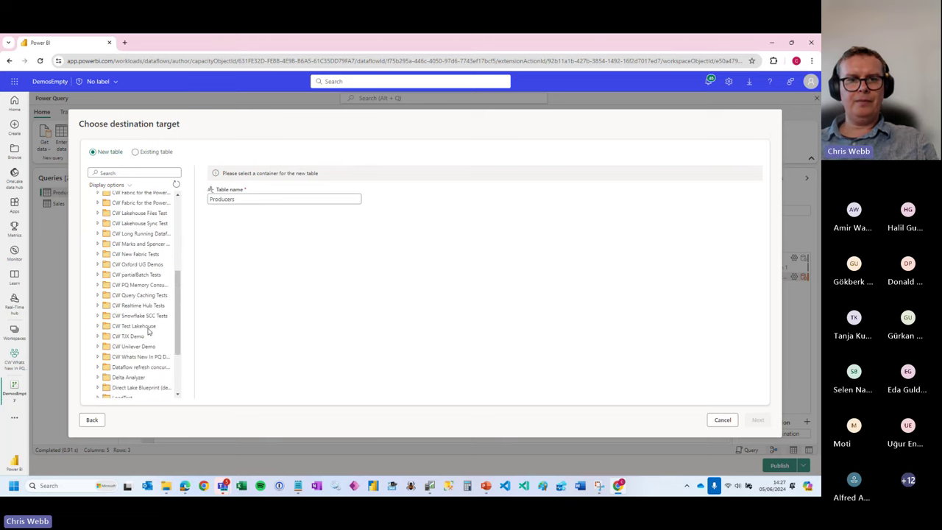
click(165, 357)
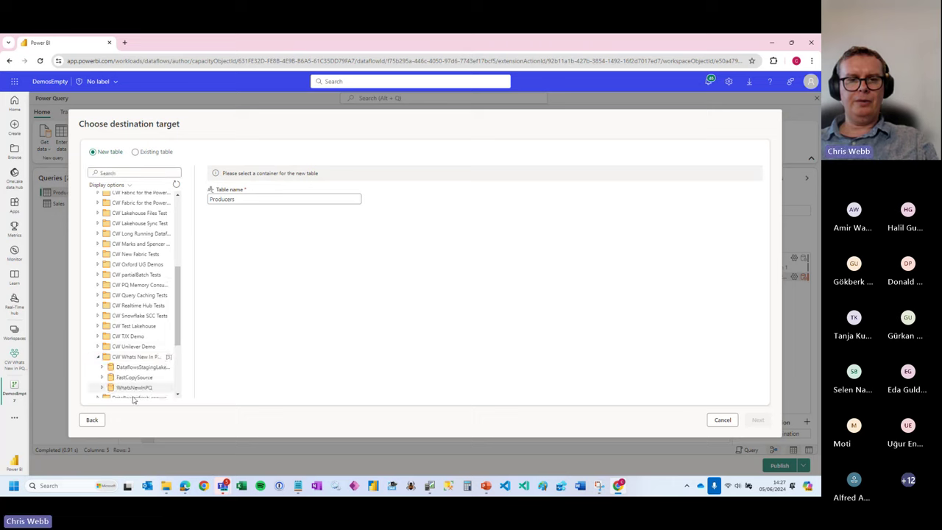
click(136, 388)
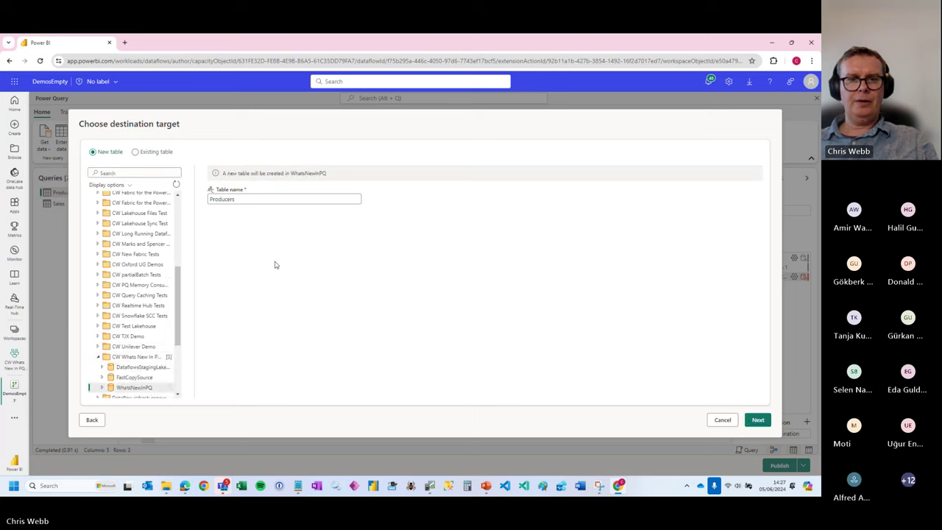
scroll(180, 307, down, 3)
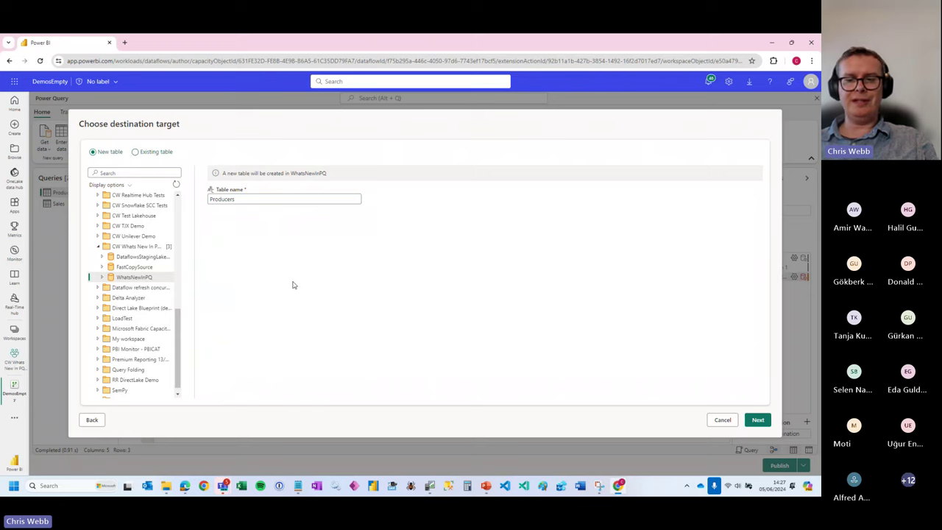
click(760, 419)
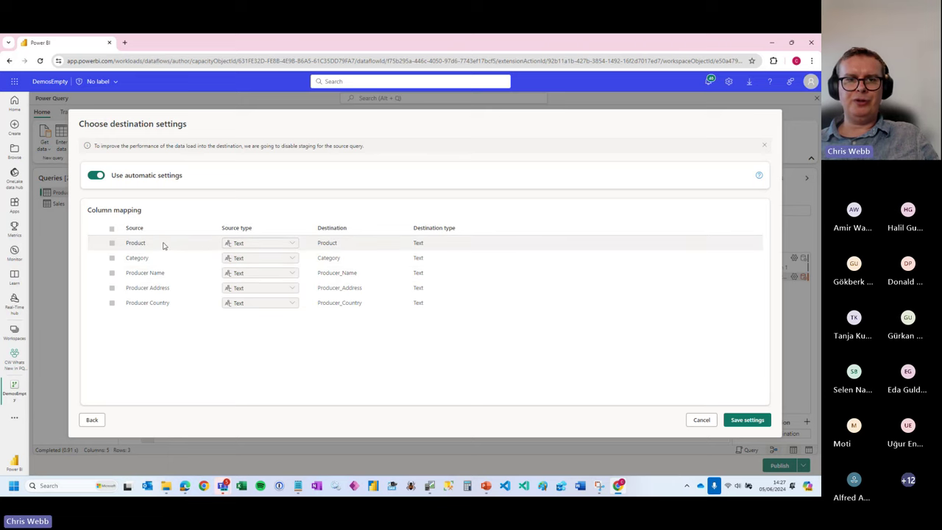
- Turn off automatic settings, mark the Replace, Append and Fixed schema options on screen, and cancel the destination setup
click(96, 177)
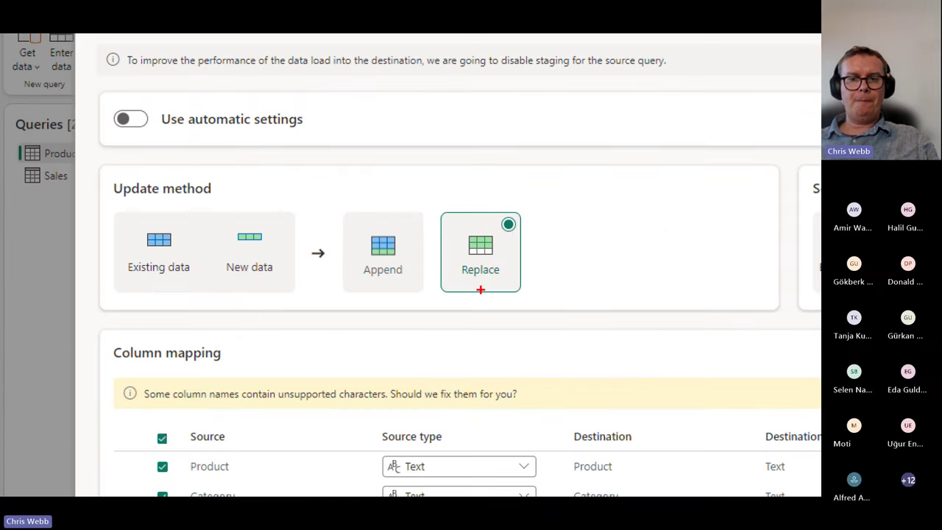
drag(441, 300, 536, 299)
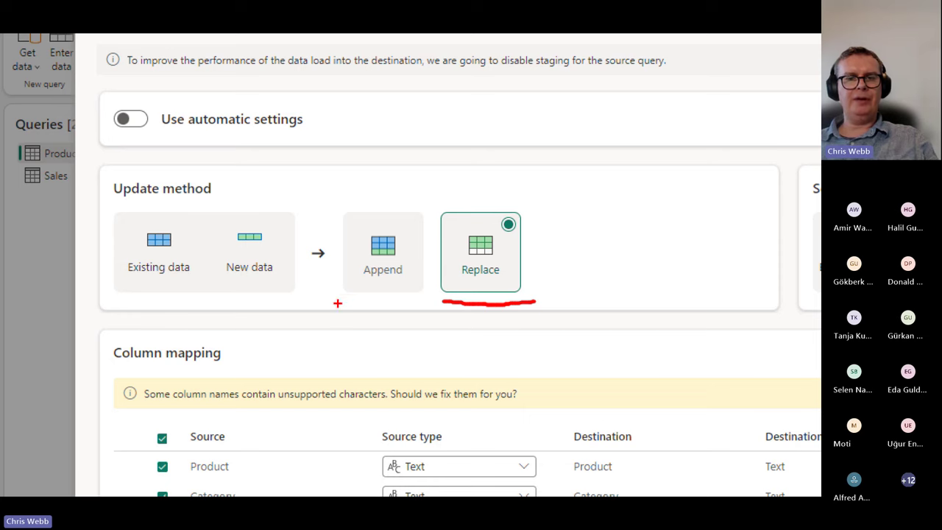
drag(337, 305, 437, 307)
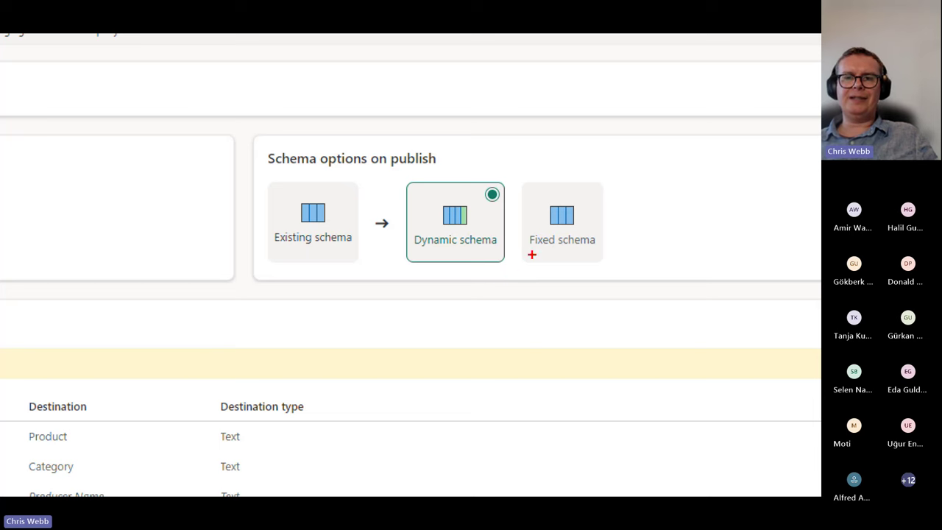
drag(517, 263, 623, 271)
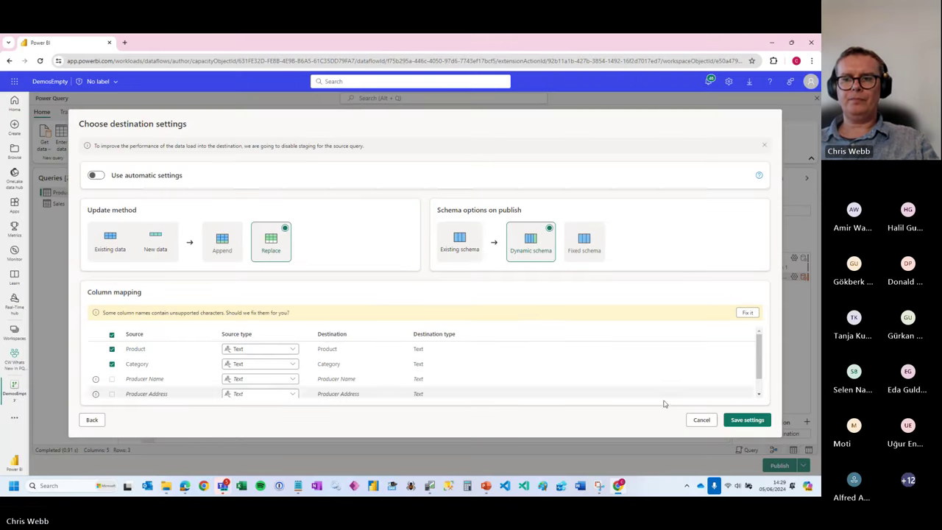
click(701, 419)
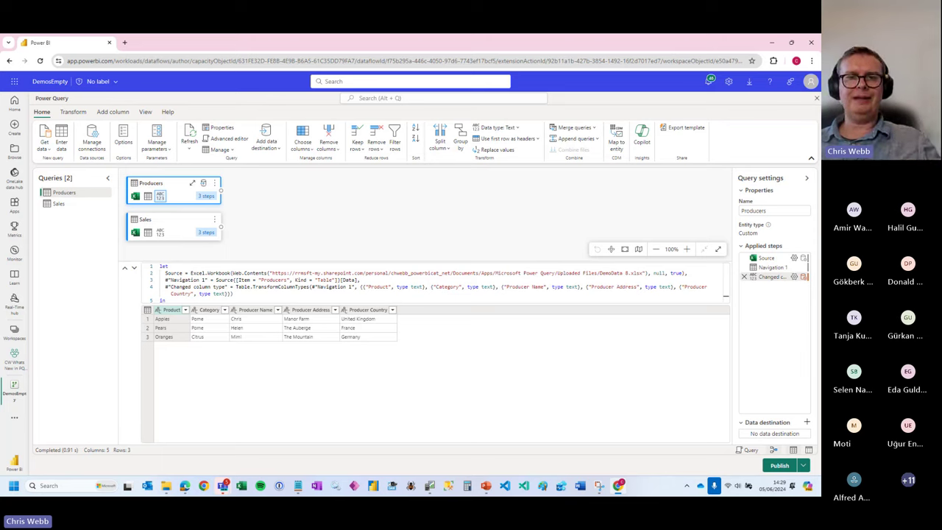
- Exit the DemosEmpty dataflow, and open the Fast Copy Demo dataflow with a slightly wider Queries list
click(816, 99)
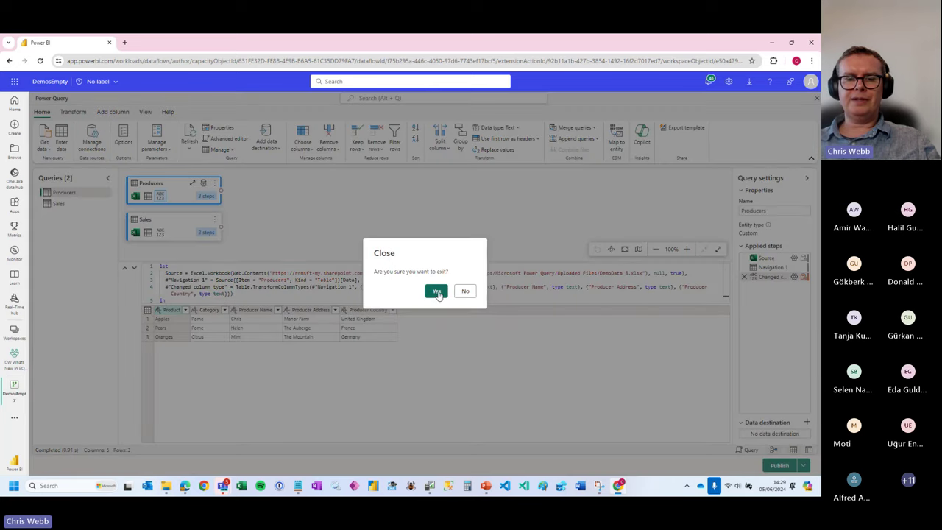
click(434, 291)
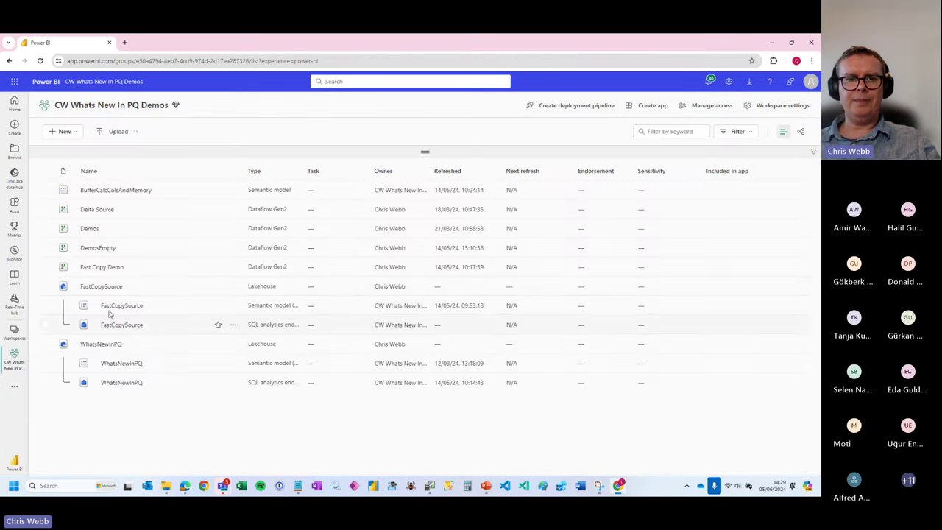
click(103, 268)
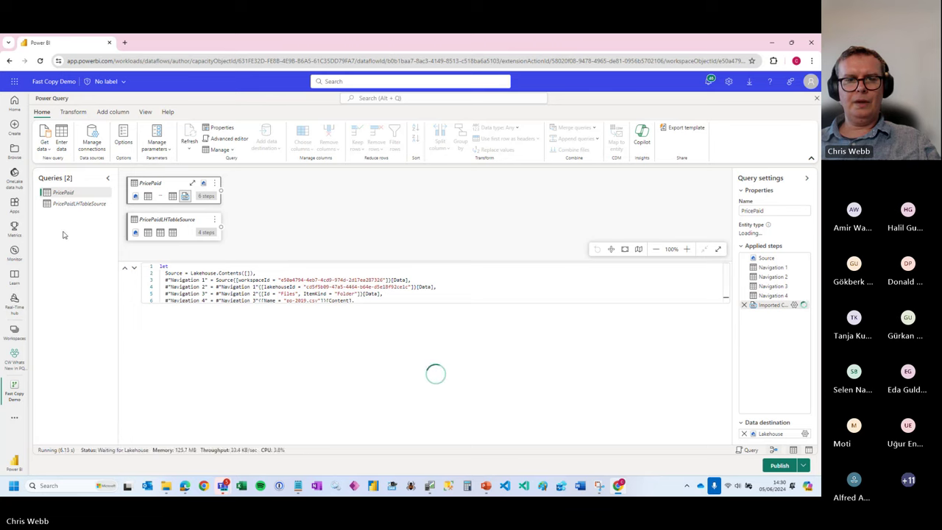
drag(118, 212, 147, 215)
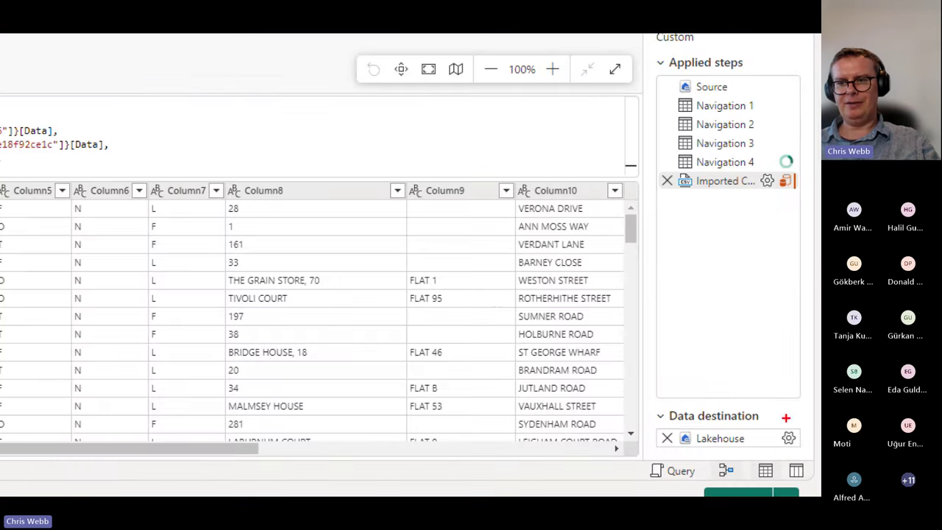
- Mark the Lakehouse data destination of the PricePaid query and its Enable staging option on screen
drag(733, 422, 735, 443)
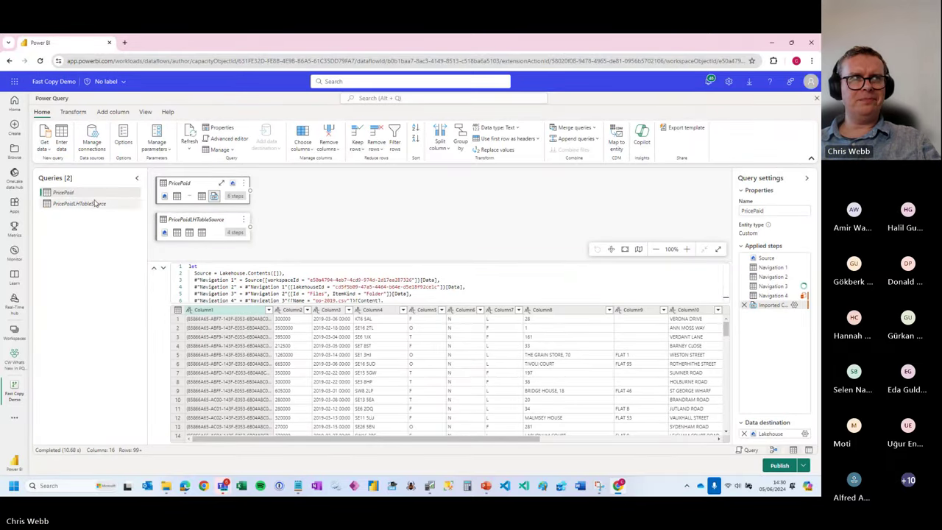
right_click(56, 194)
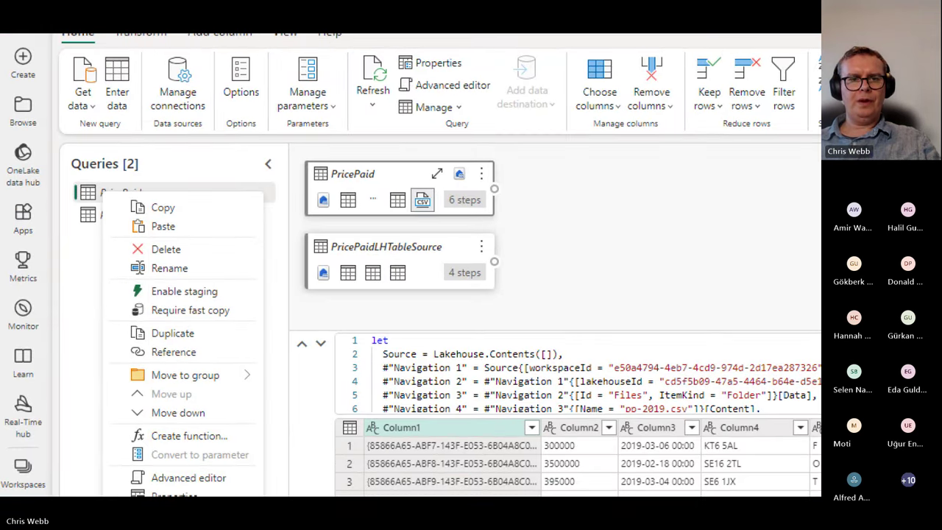
drag(126, 283, 127, 303)
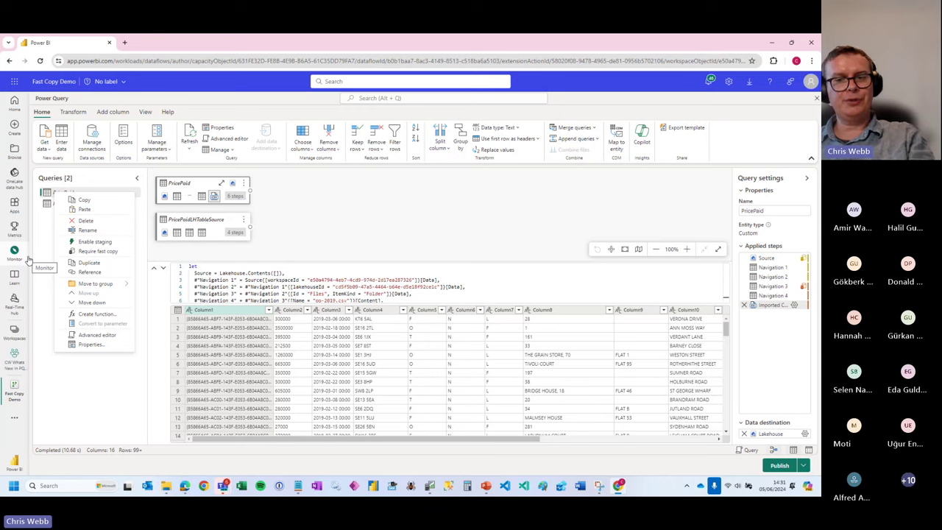
click(196, 185)
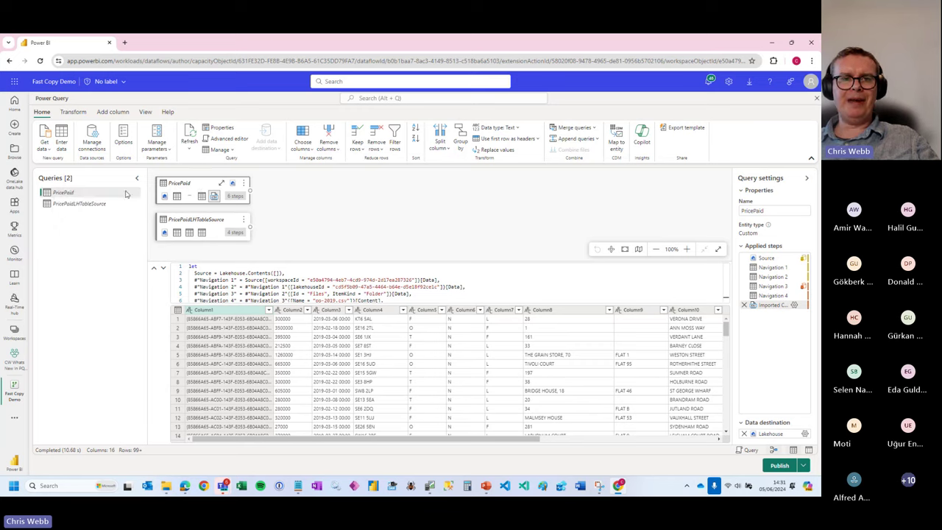
- Create a new query that references PricePaid
right_click(59, 192)
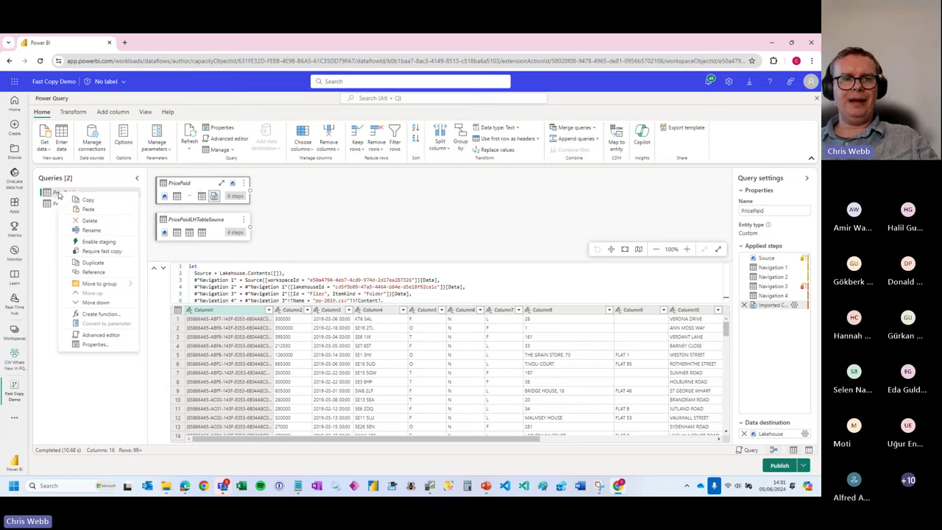
click(94, 271)
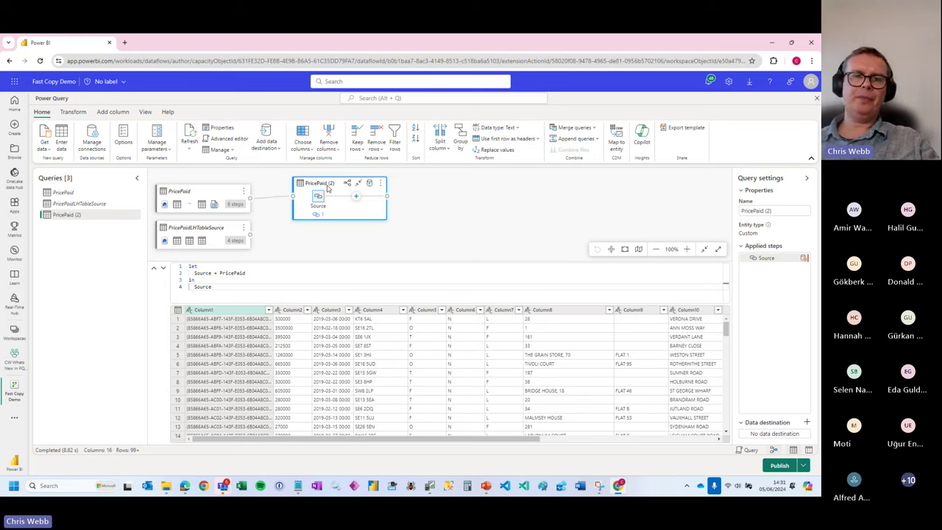
- Examine PricePaid's staging option and list of steps, and the Source step details of the query that references it
click(63, 193)
right_click(63, 194)
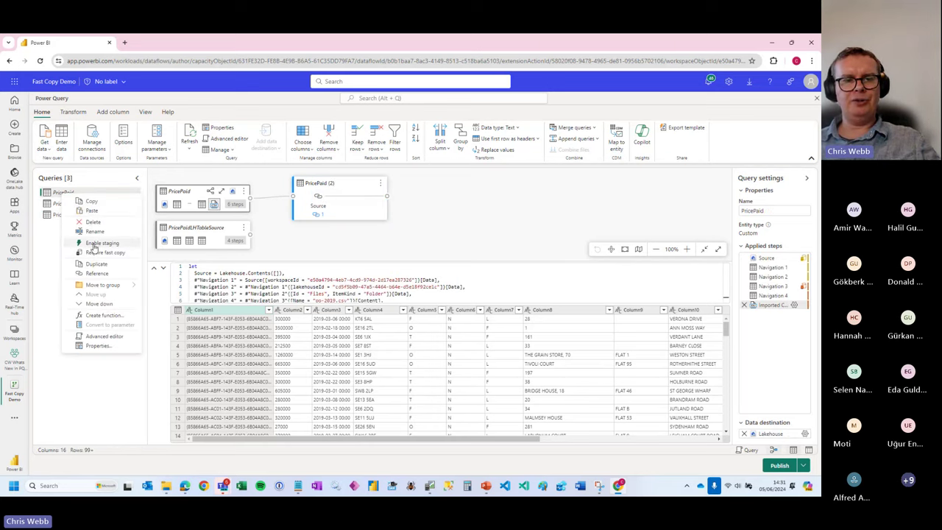
click(184, 193)
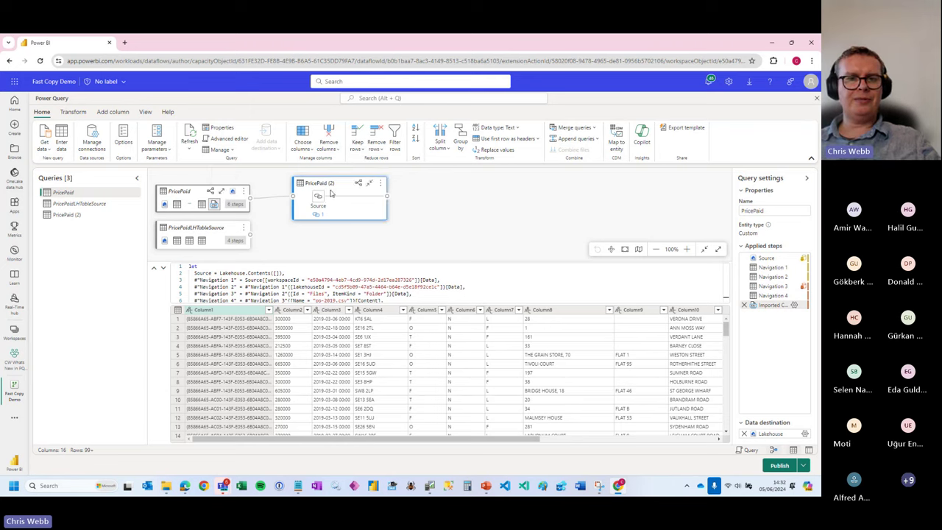
mouse_move(321, 200)
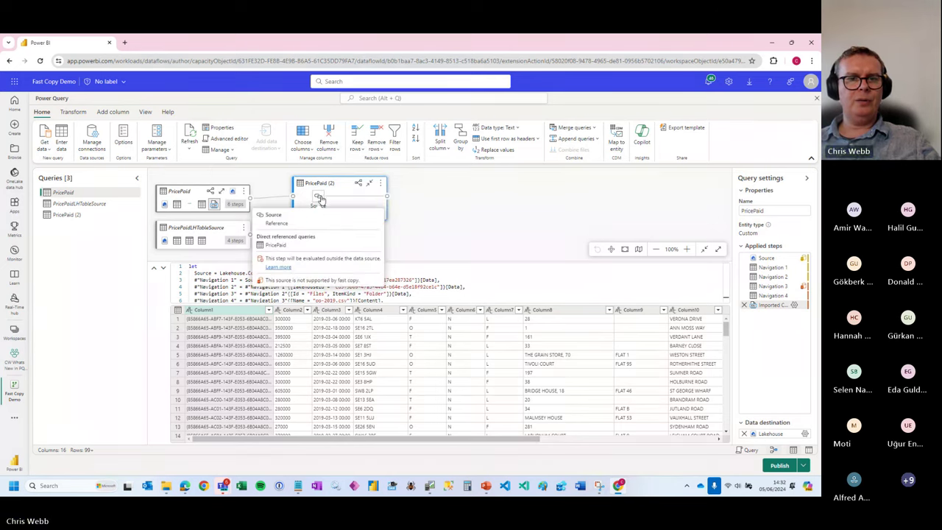
click(233, 206)
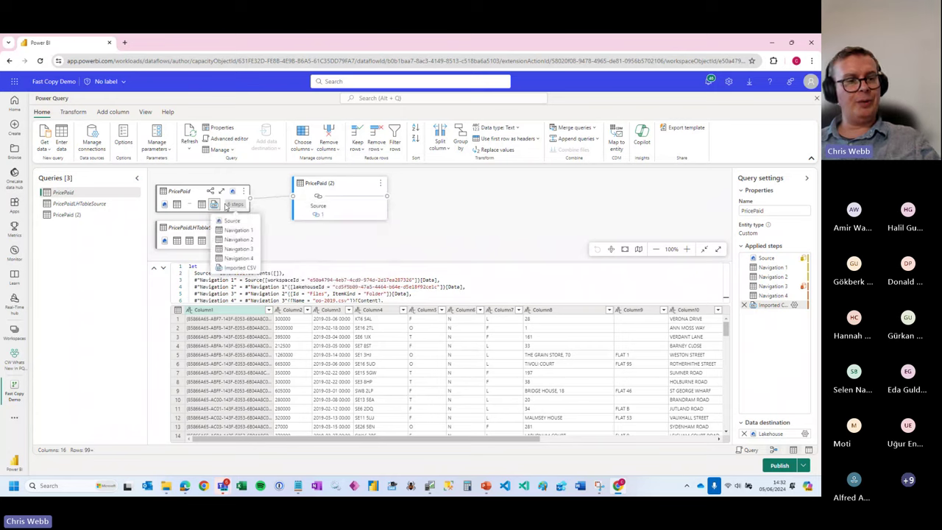
click(226, 205)
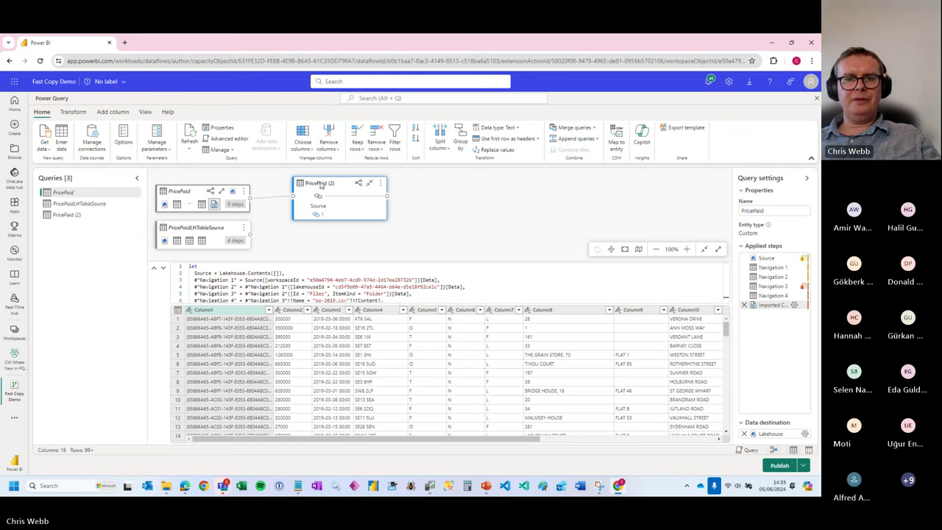
- Delete the referencing query PricePaid (2), and check the staging and fast copy options of PricePaid
right_click(320, 184)
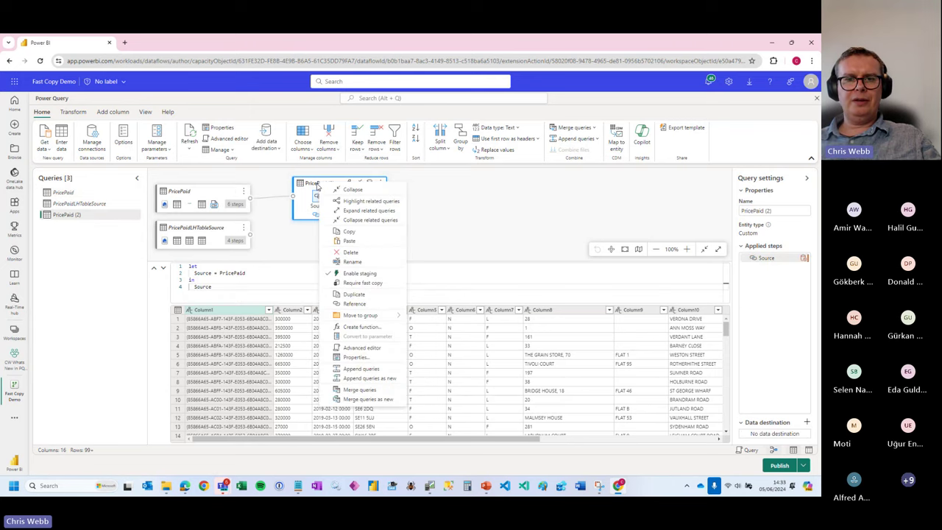
click(350, 252)
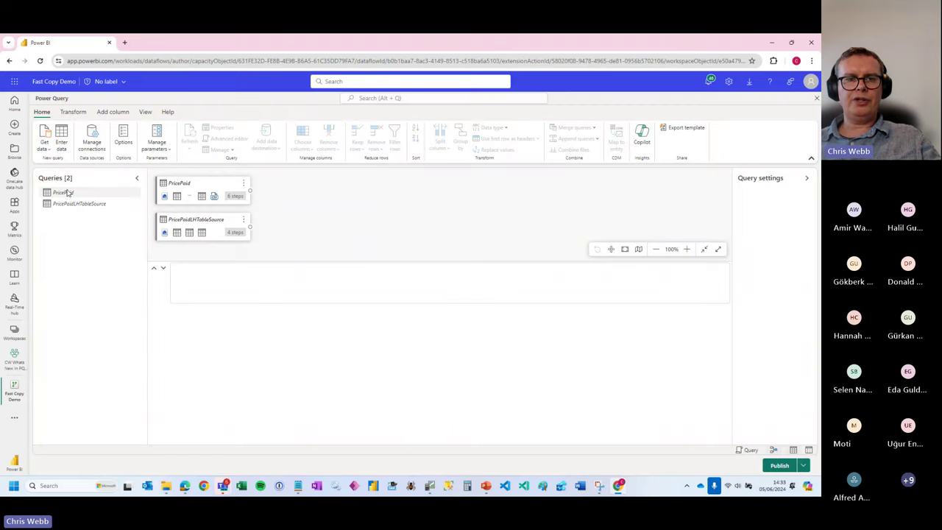
right_click(68, 192)
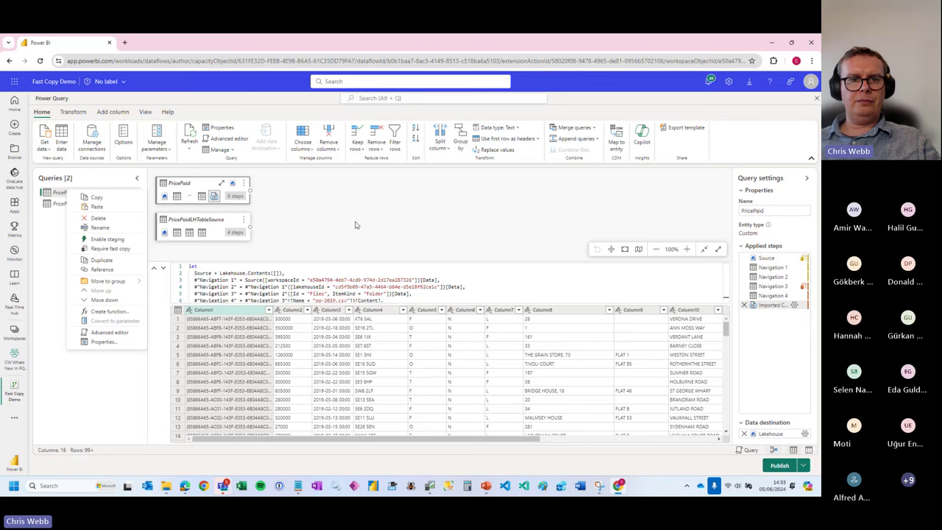
click(292, 222)
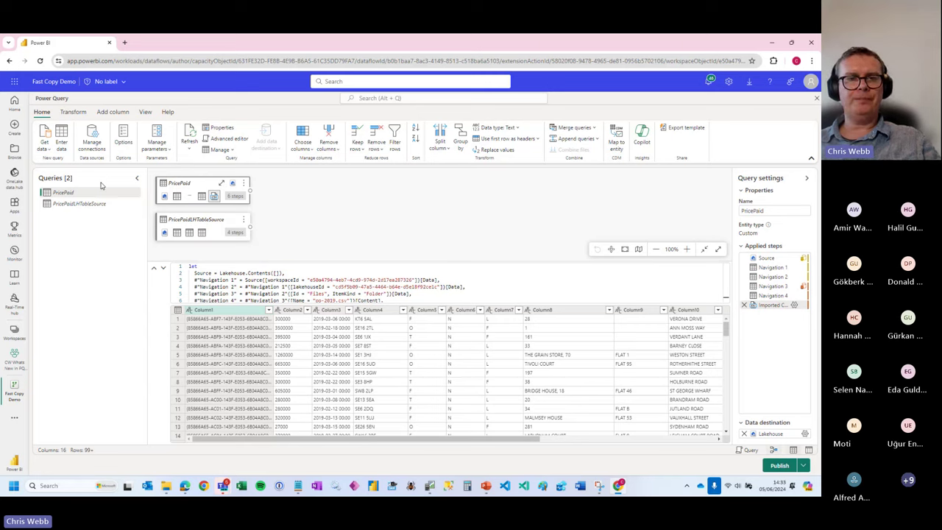
- Show the dataflow's Scale options and mark the Allow use of fast copy connectors setting on screen
click(125, 140)
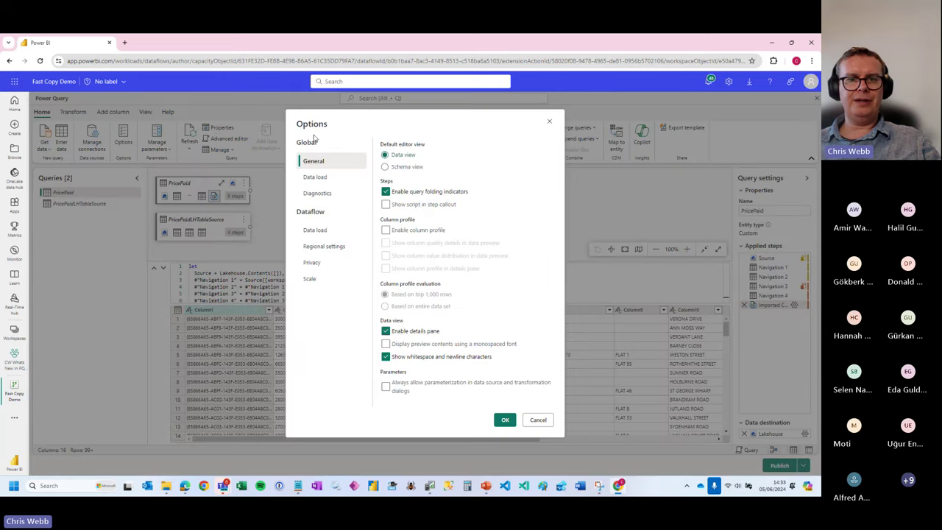
click(309, 279)
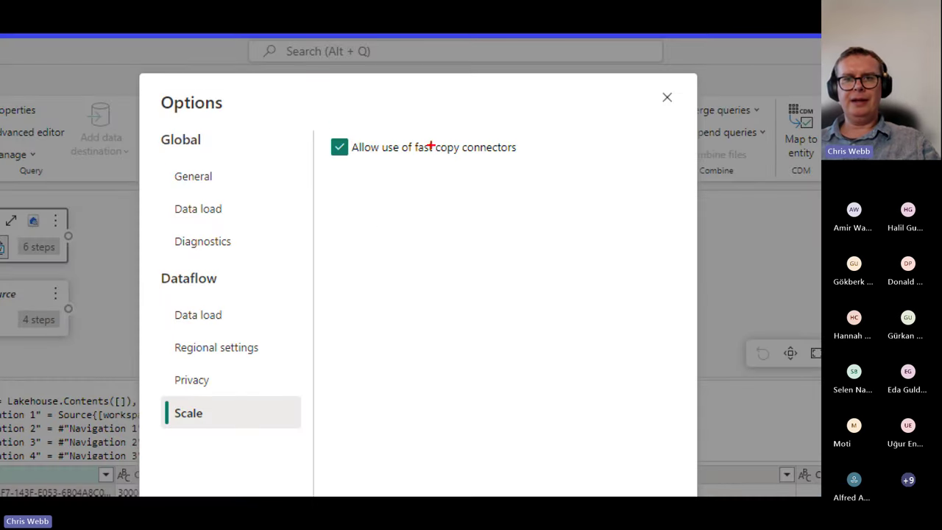
drag(379, 134, 373, 158)
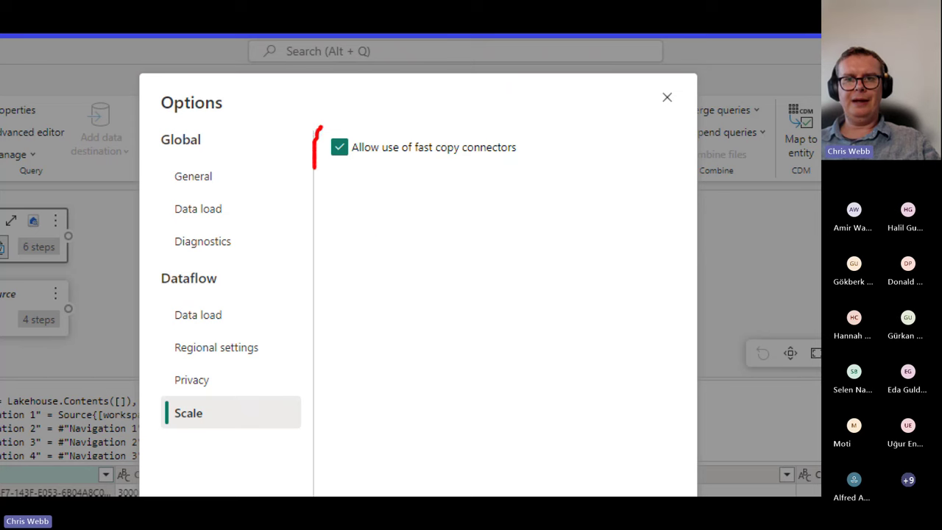
key(Escape)
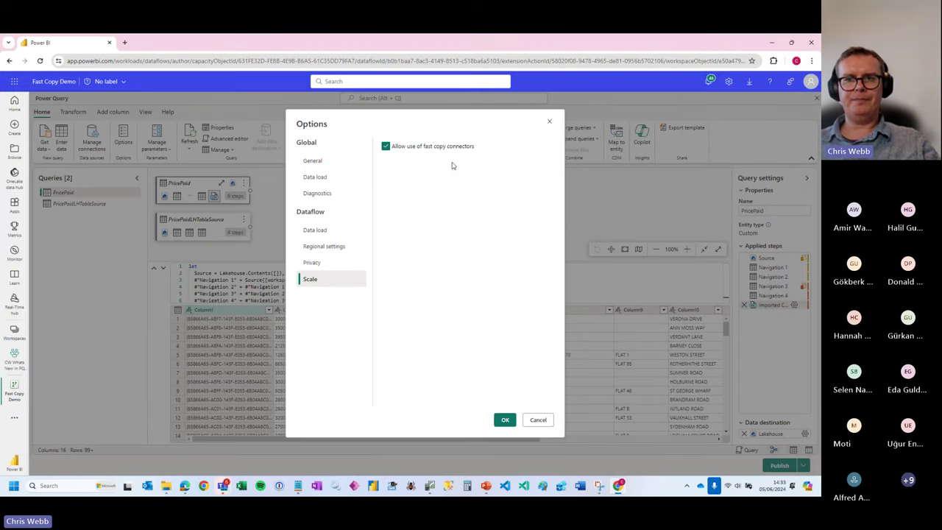
- Close the Options dialog and examine the fast copy indicators on PricePaid's applied steps, including the details of Navigation 2
click(549, 121)
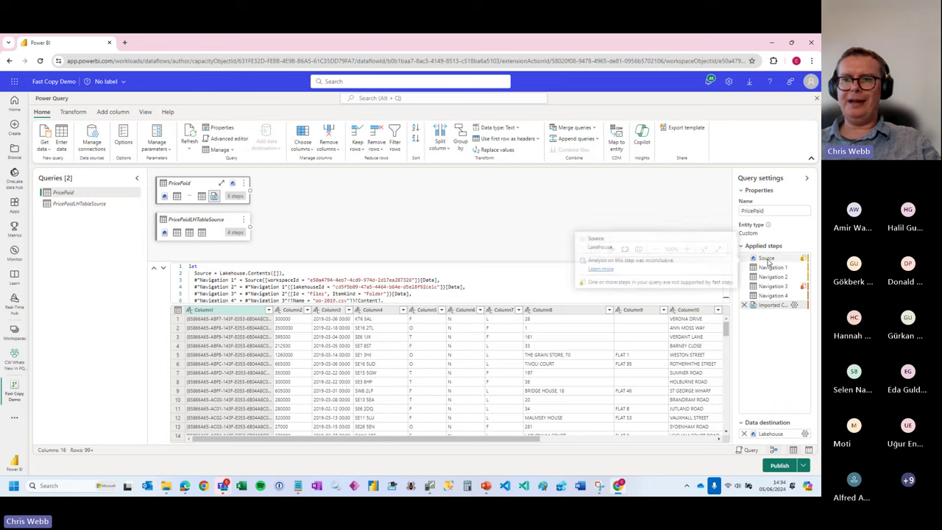
mouse_move(768, 268)
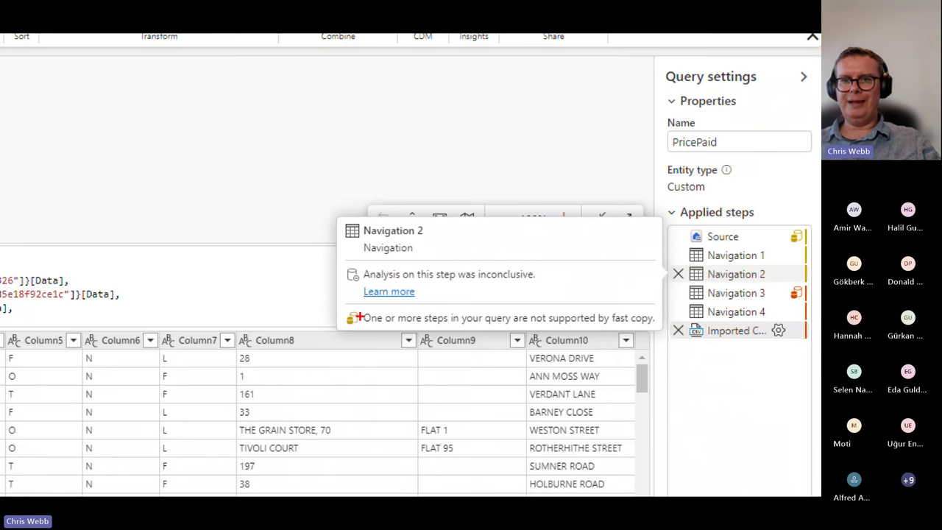
drag(337, 302, 333, 335)
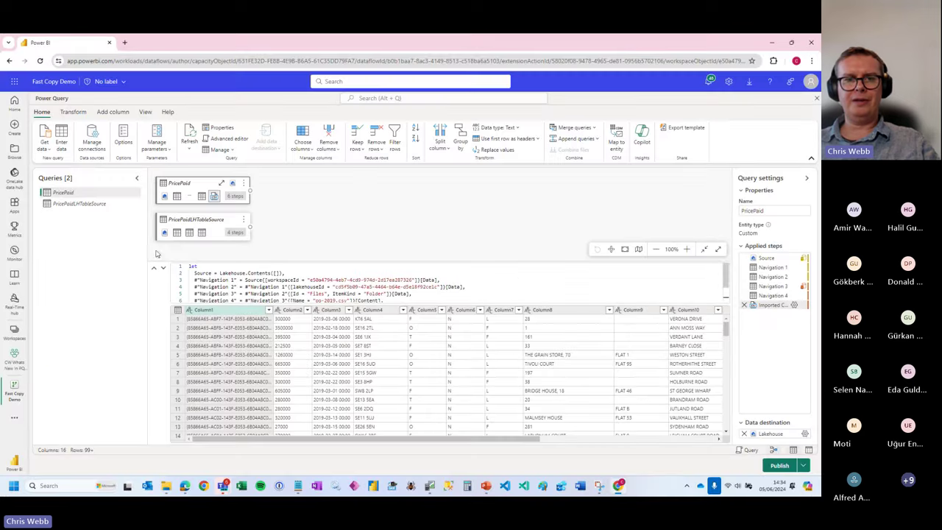
- Select the PricePaidLHTableSource query and examine the evaluation details of its Navigation 3 step
click(73, 204)
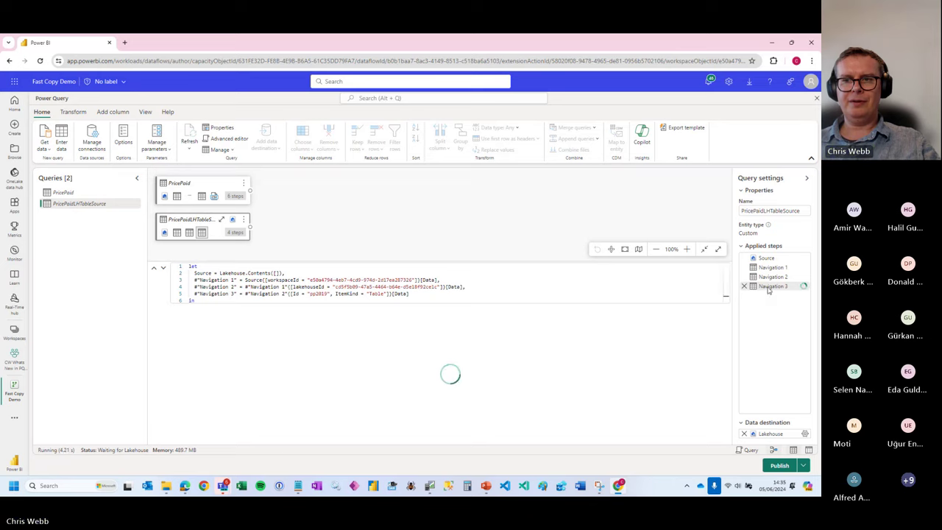
mouse_move(768, 289)
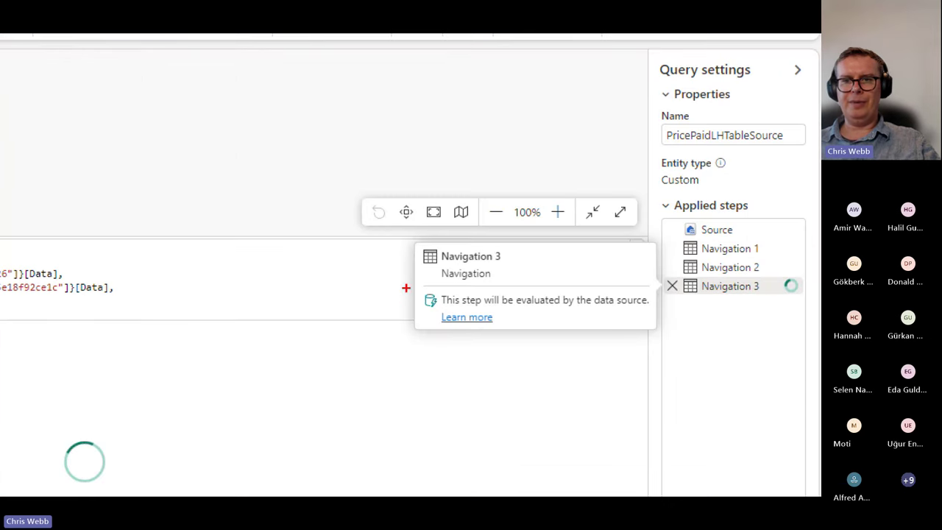
mouse_move(405, 288)
mouse_down()
mouse_move(416, 294)
mouse_move(416, 330)
mouse_up()
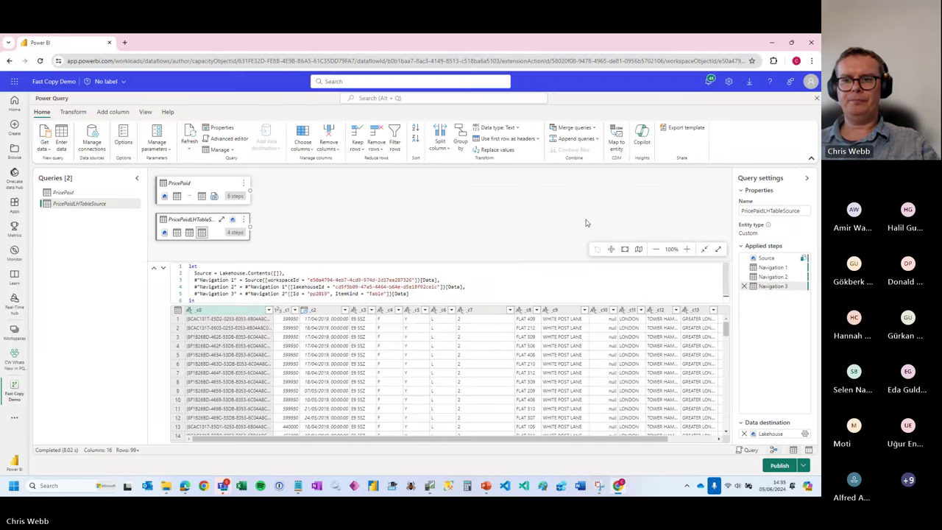
- Show the publishing options of the Fast Copy Demo dataflow, and exit its editor without publishing
click(804, 466)
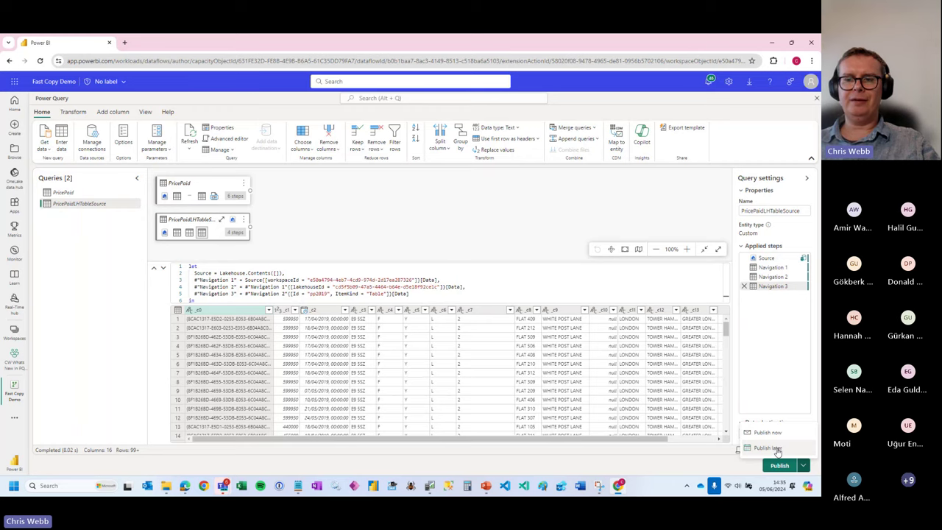
click(815, 100)
click(435, 290)
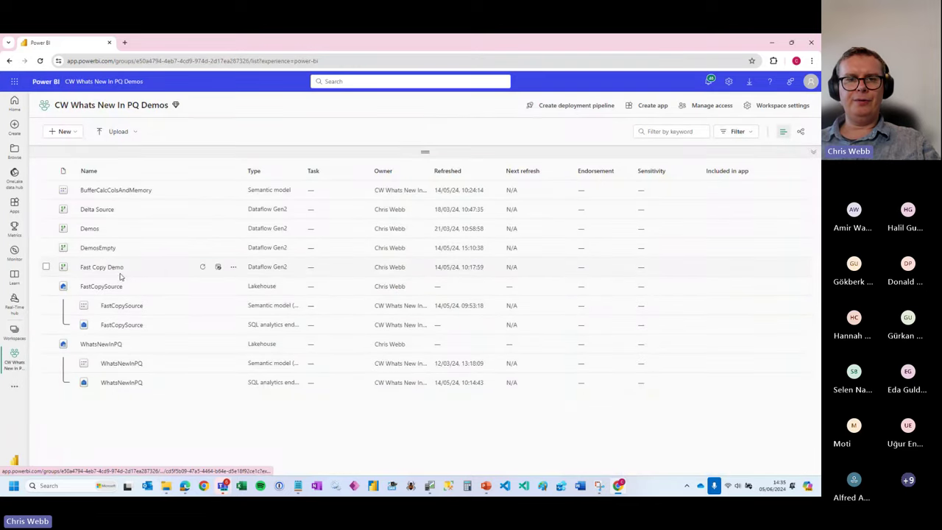
- Start a refresh of the Fast Copy Demo dataflow and cancel that refresh while it is running
click(203, 268)
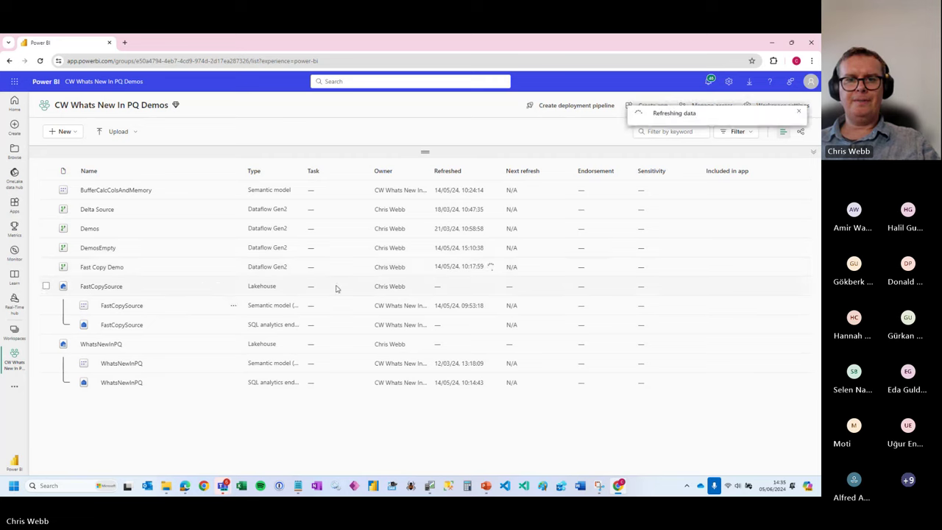
click(233, 267)
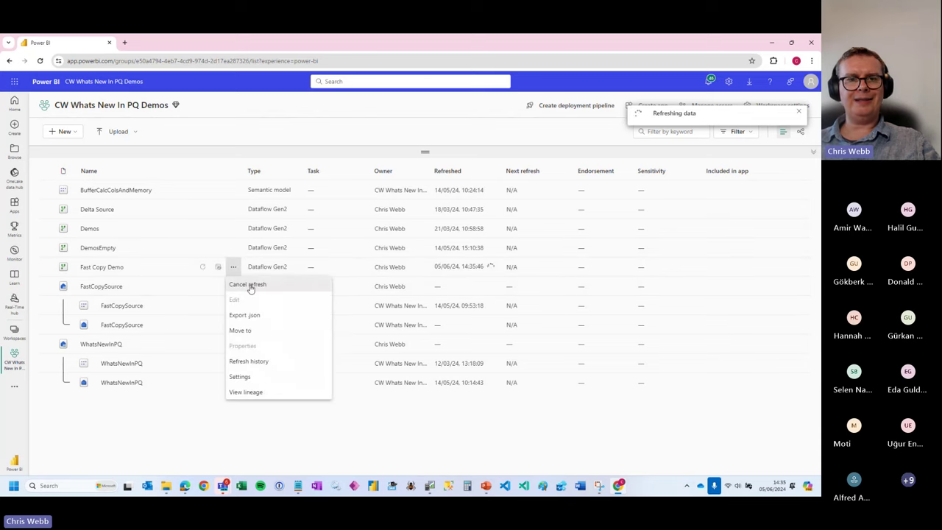
click(247, 284)
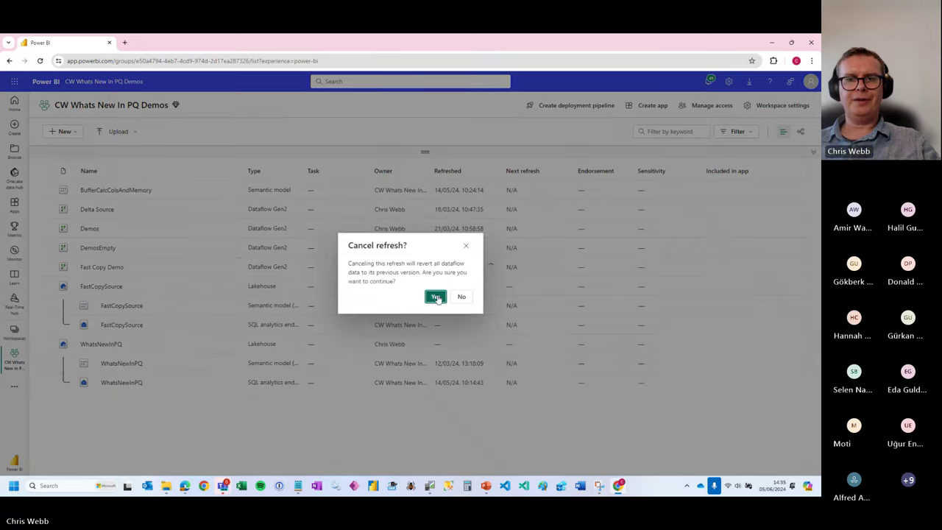
click(435, 297)
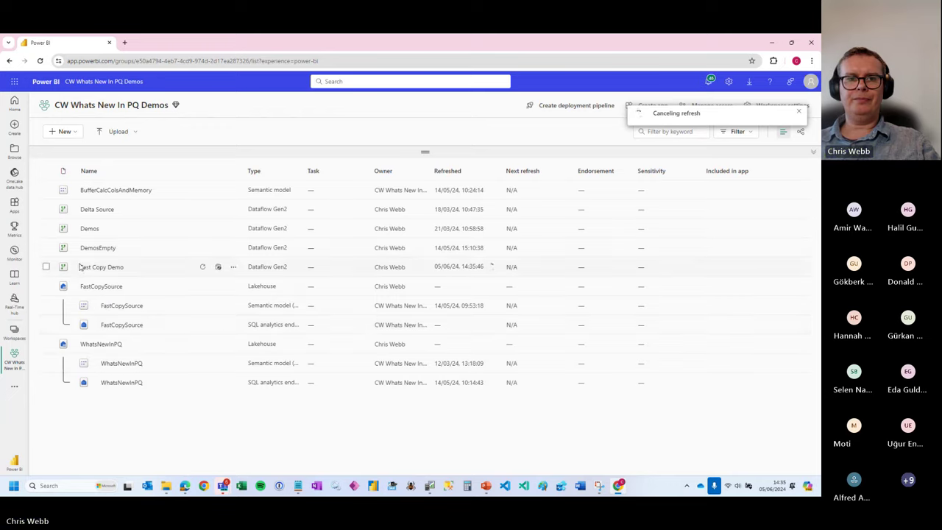
- Open the DemosEmpty dataflow and ask Copilot: "Filter the table so I only have products that were produced in the country France"
click(99, 248)
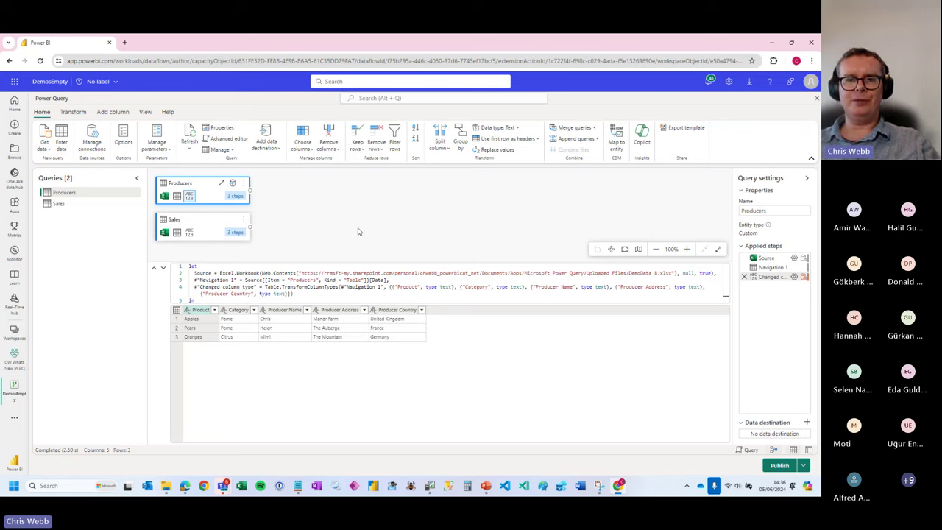
click(642, 134)
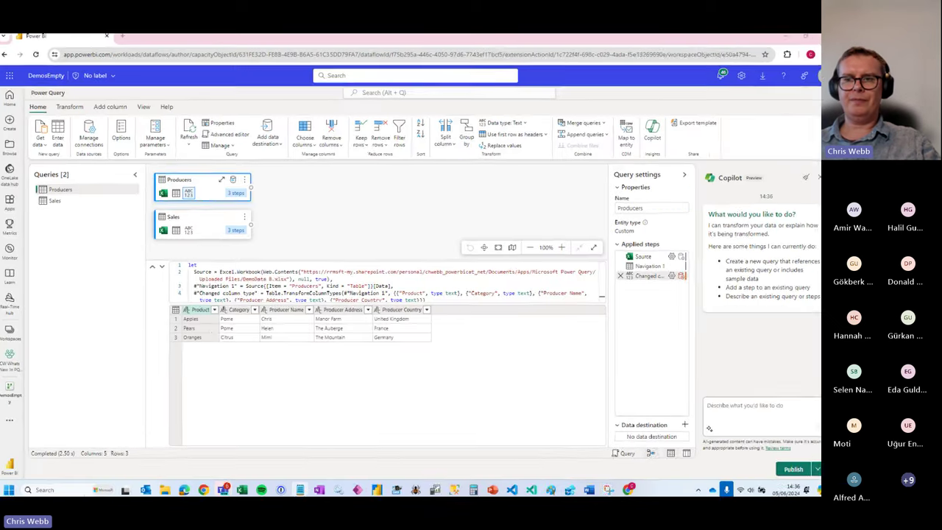
click(730, 407)
key(ctrl+v)
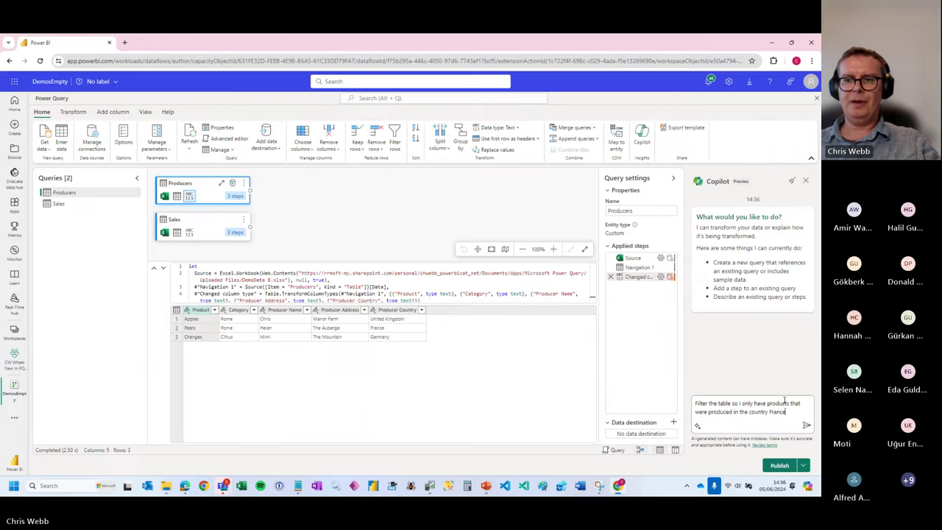
key(Return)
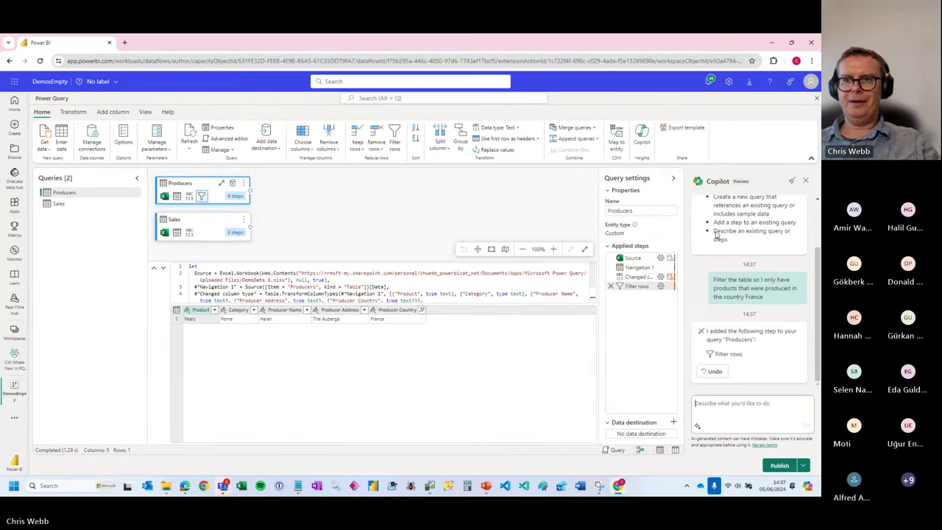
- Switch the script view to Step script and underline the Producer Country and France condition in the Filter rows formula
mouse_move(627, 288)
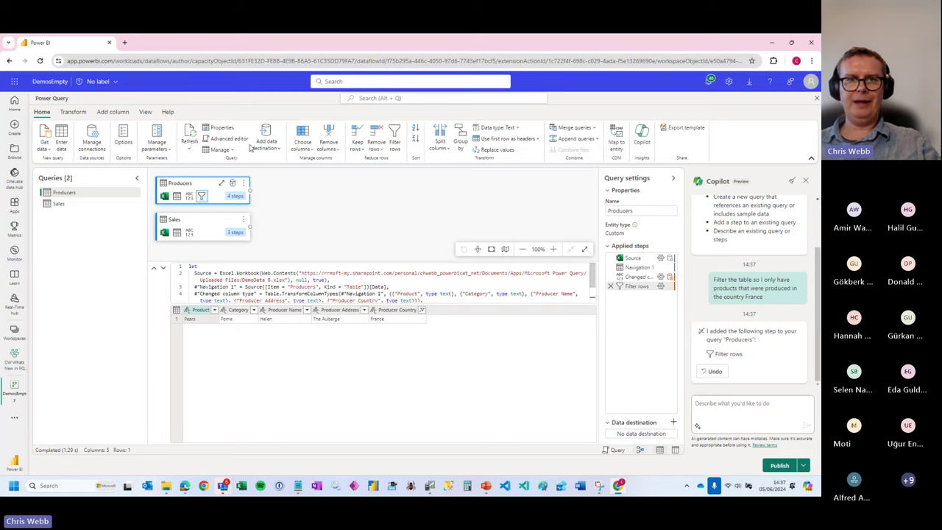
click(145, 111)
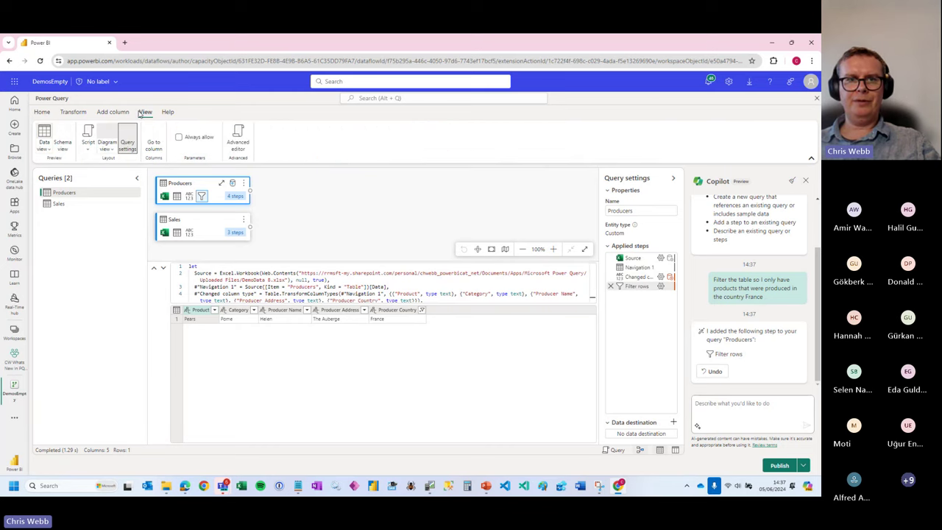
click(87, 138)
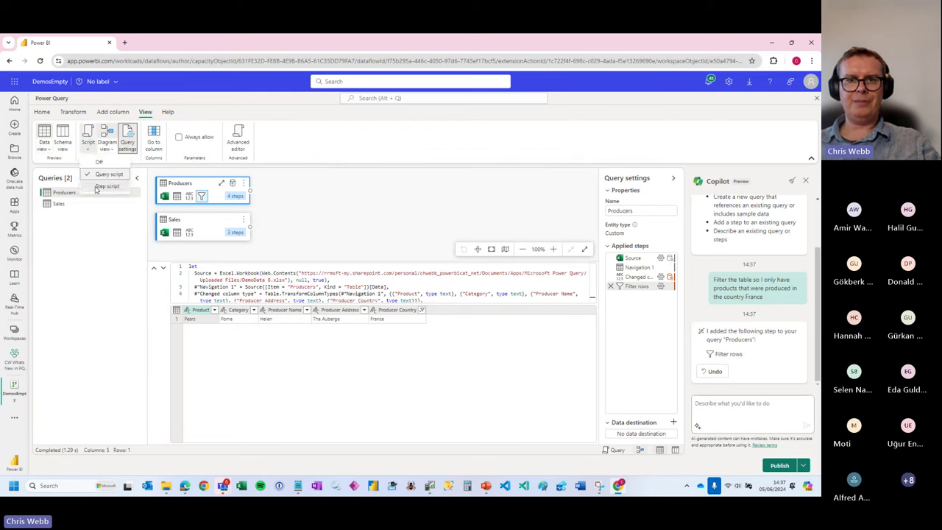
click(97, 189)
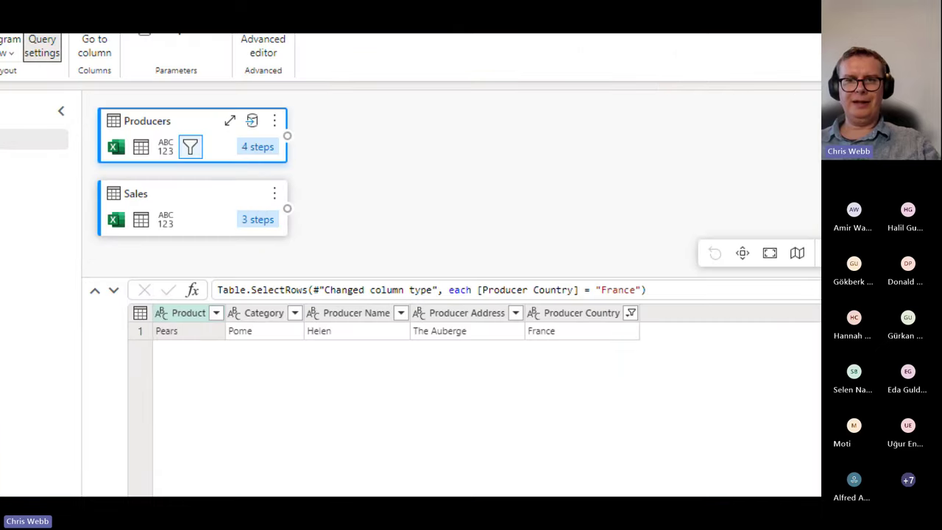
drag(477, 300, 659, 288)
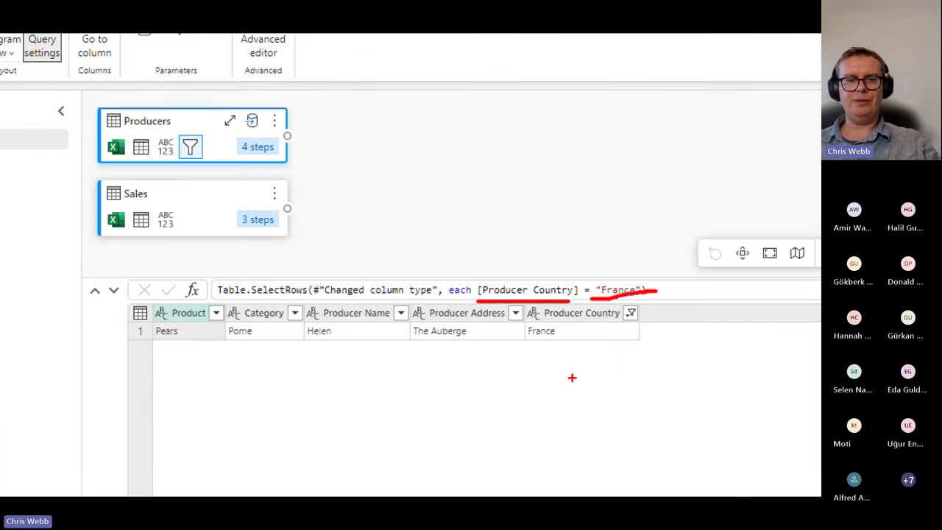
key(Escape)
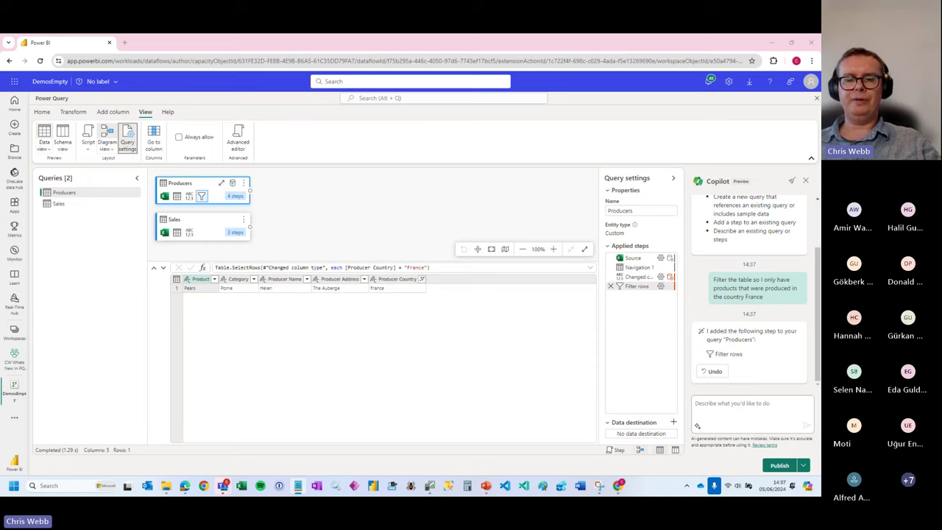
- Ask Copilot to explain the Producers query with the prompt "Tell me what this query does"
click(760, 404)
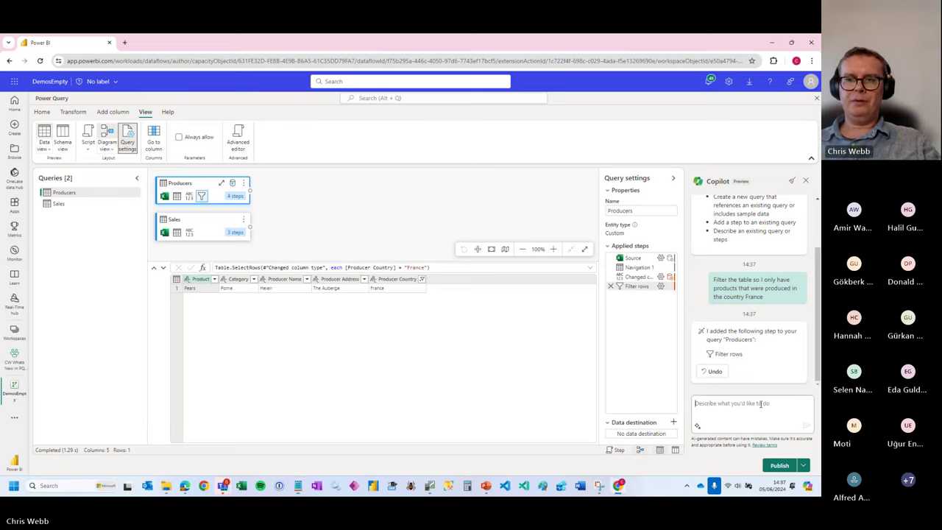
key(ctrl+v)
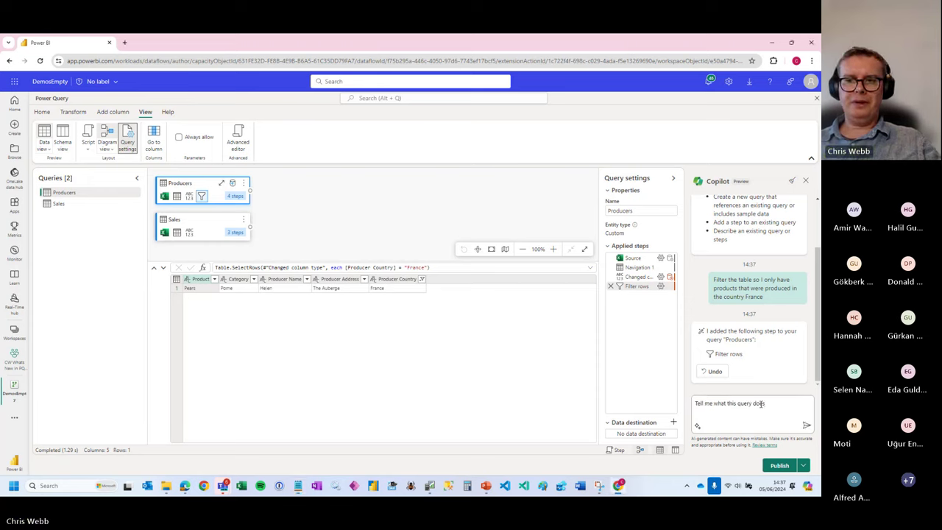
click(807, 425)
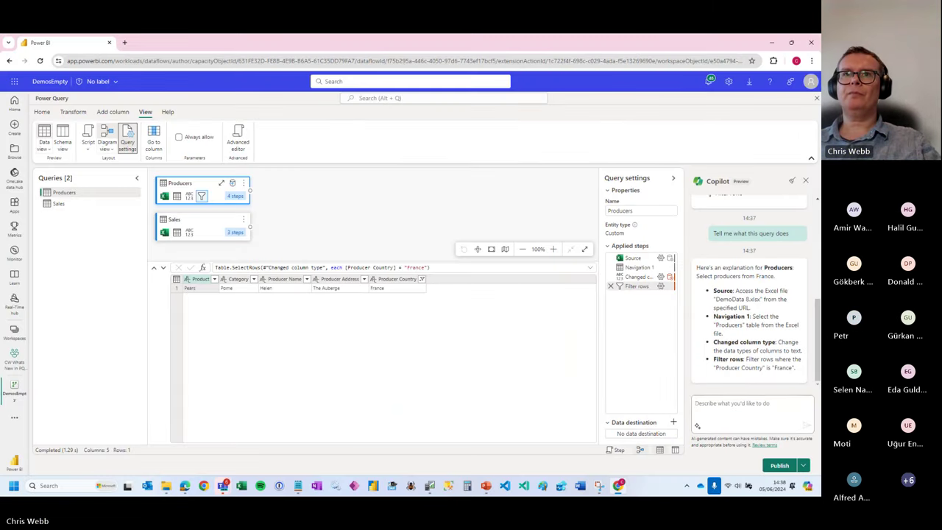
- Exit the DemosEmpty dataflow without publishing and open the Delta Source dataflow
click(805, 180)
click(816, 98)
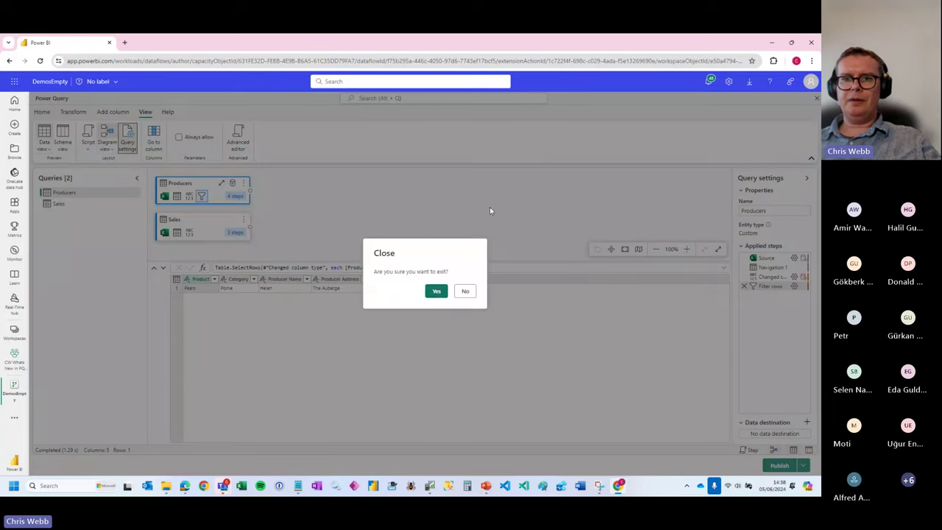
click(435, 293)
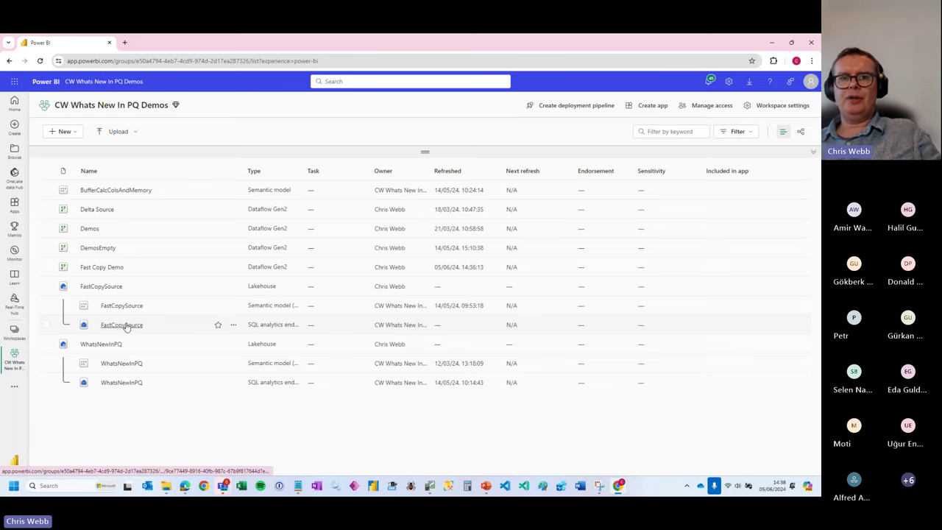
click(95, 210)
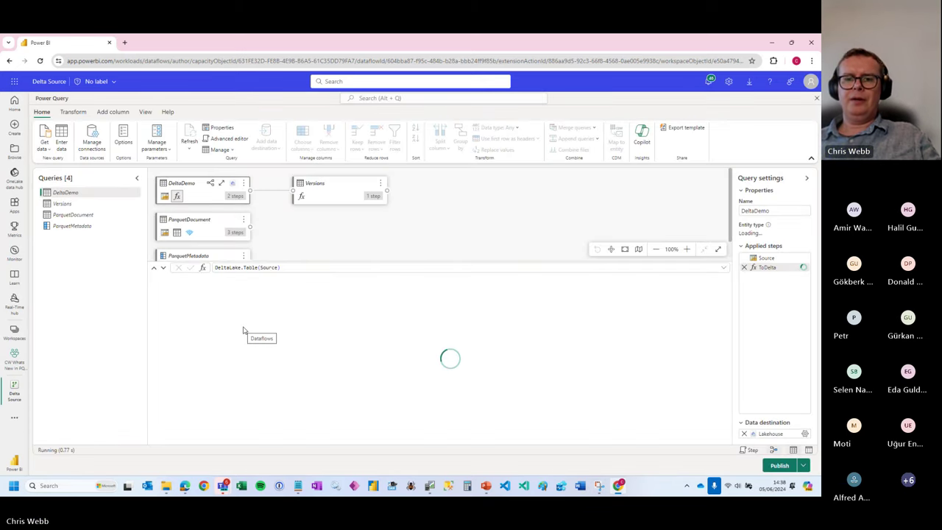
- Switch to the PowerPoint deck and present slide 6, "Connector, M and monitoring improvements", as a slide show
click(486, 485)
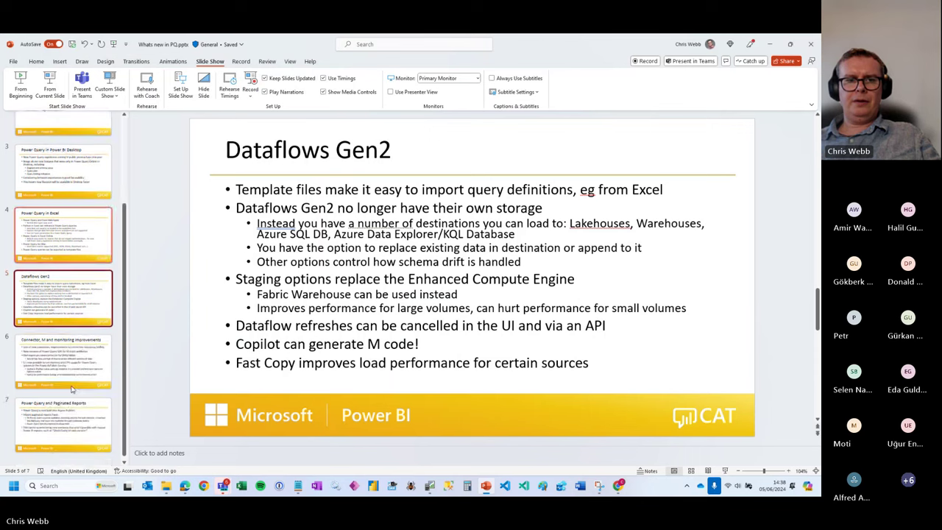
click(72, 344)
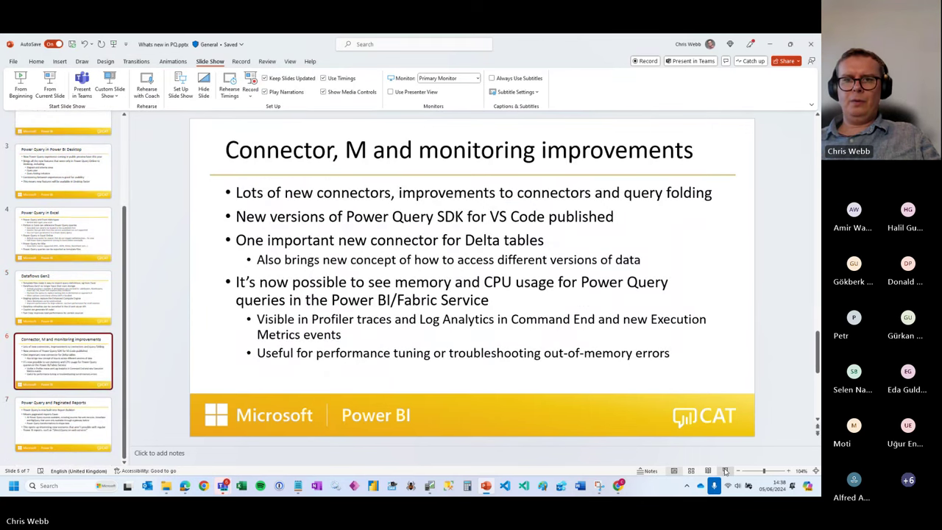
key(shift+F5)
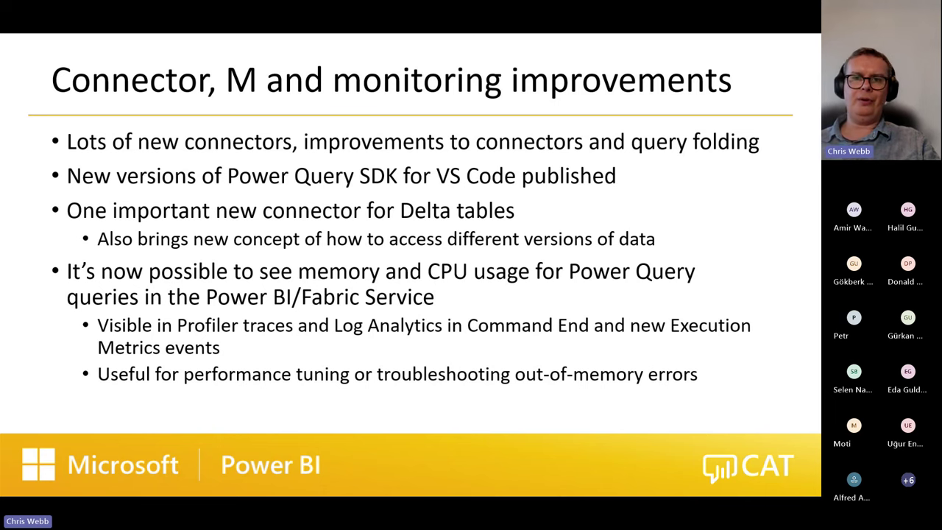
key(Escape)
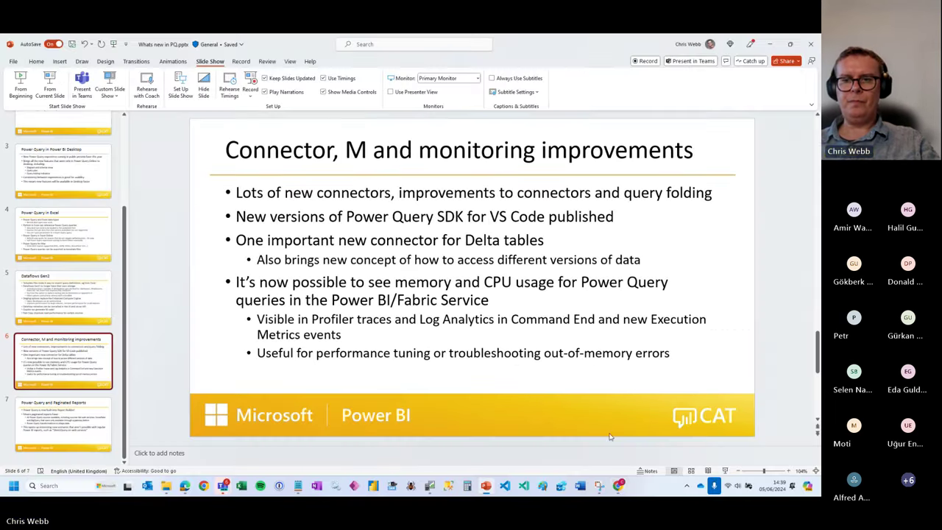
- Return to the Delta Source dataflow in the browser and enlarge the diagram area to show all four queries
click(618, 487)
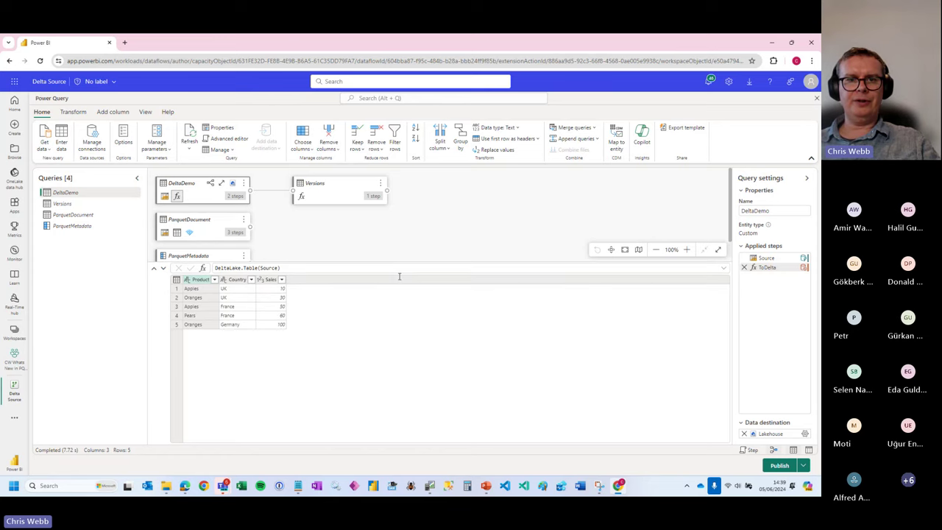
drag(395, 261, 398, 294)
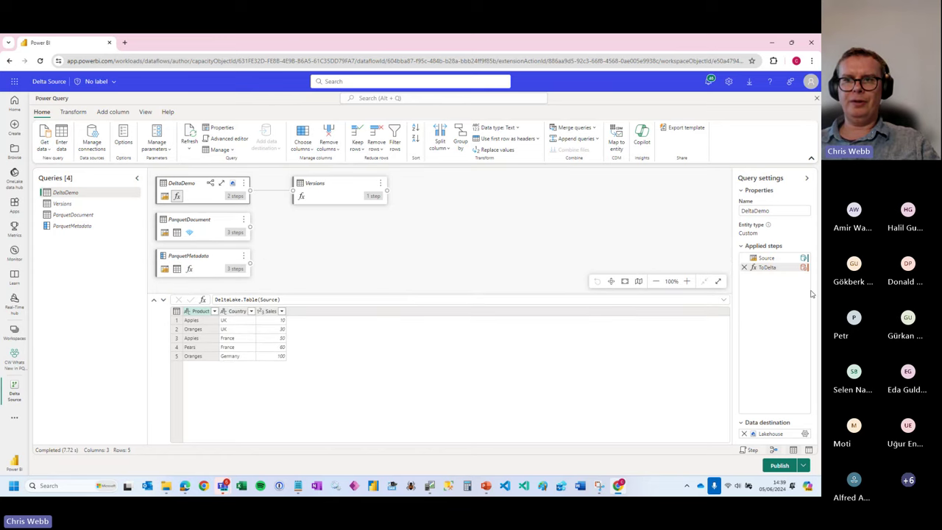
click(767, 259)
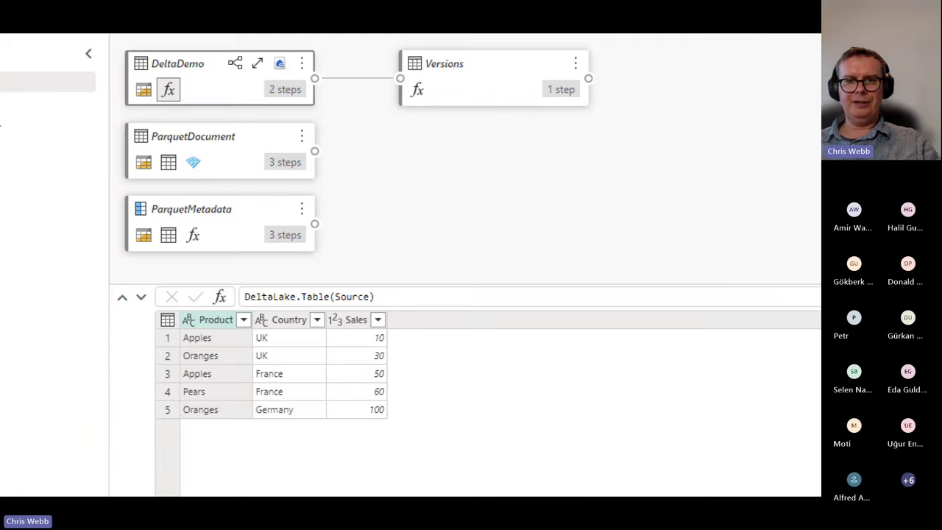
- Compare the data returned by the ParquetDocument query with the DeltaDemo query that uses DeltaLake.Table
drag(214, 293, 239, 308)
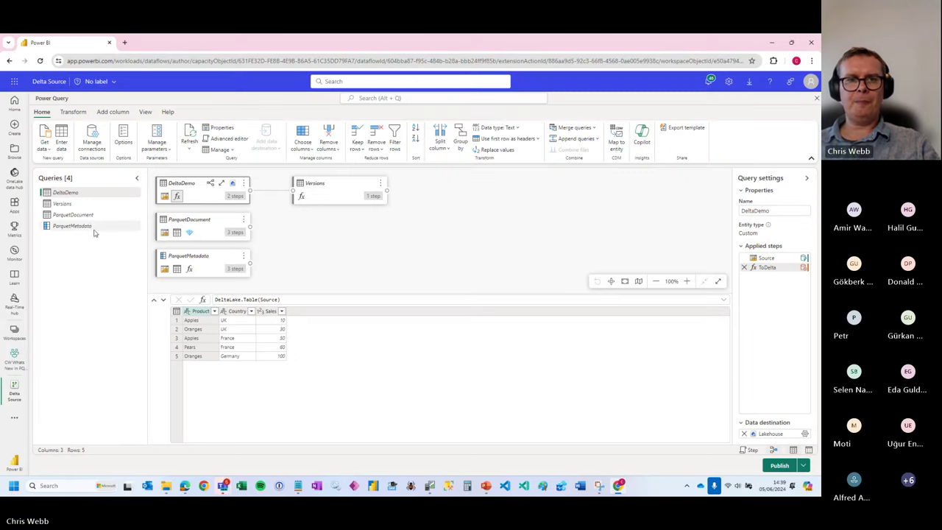
click(73, 215)
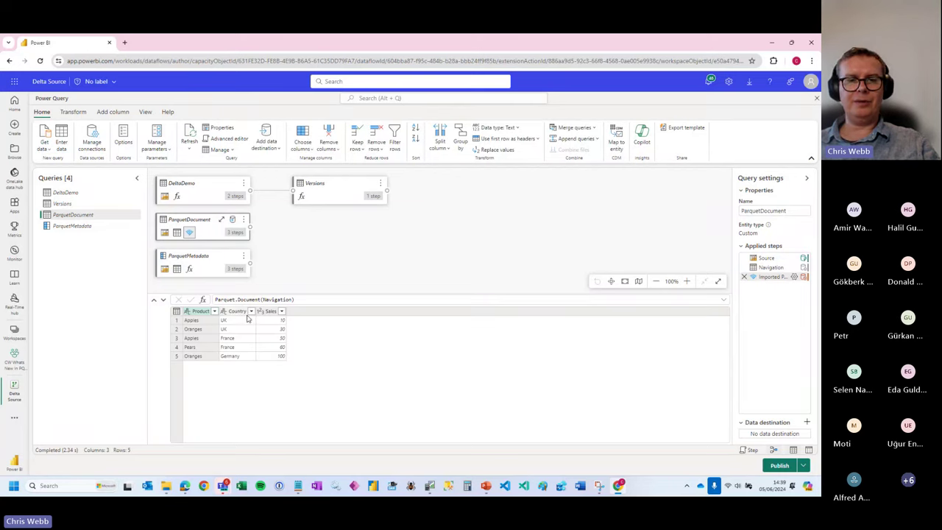
click(64, 194)
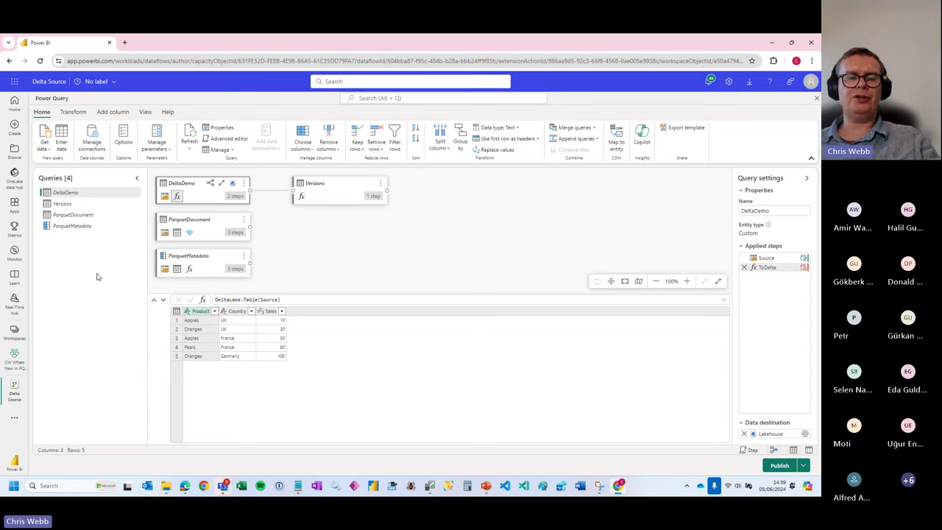
- Show the Versions query's full M script and mark Value.Versions(DeltaDemo) and the listed table versions
click(66, 204)
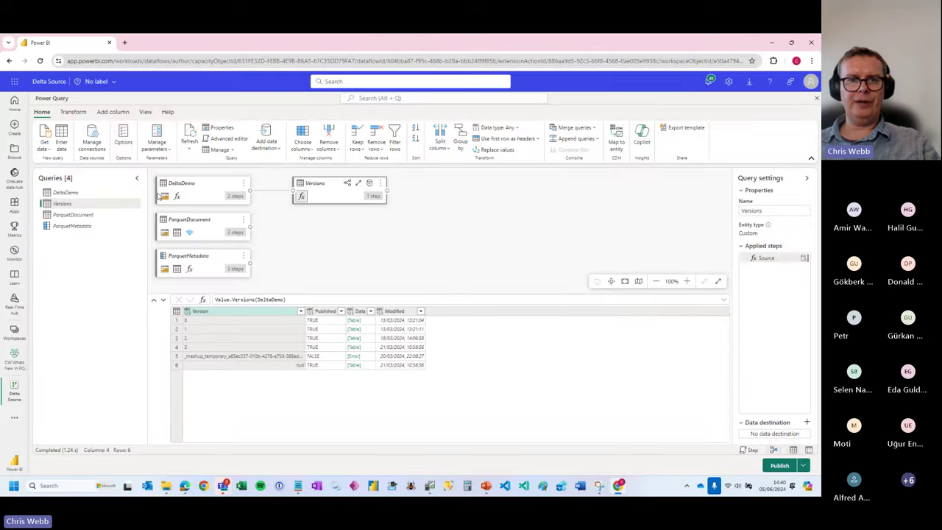
click(144, 112)
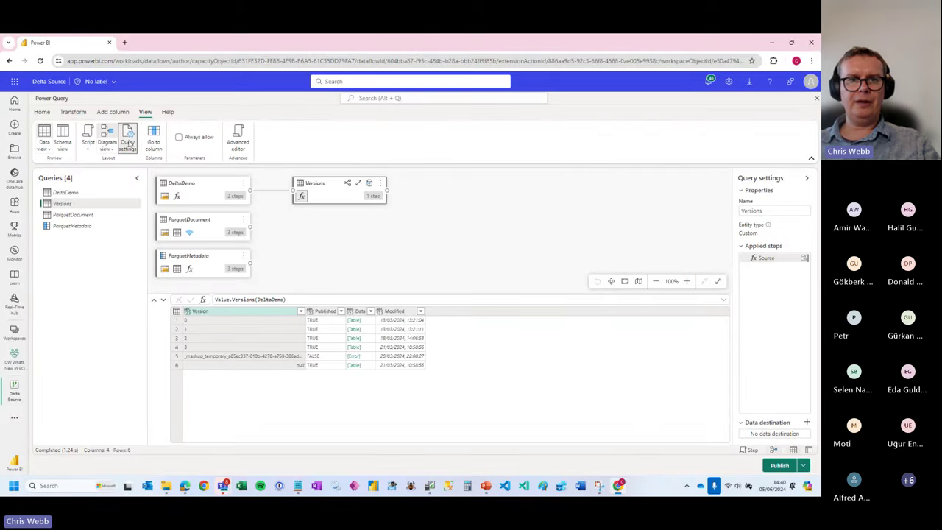
click(88, 135)
click(102, 171)
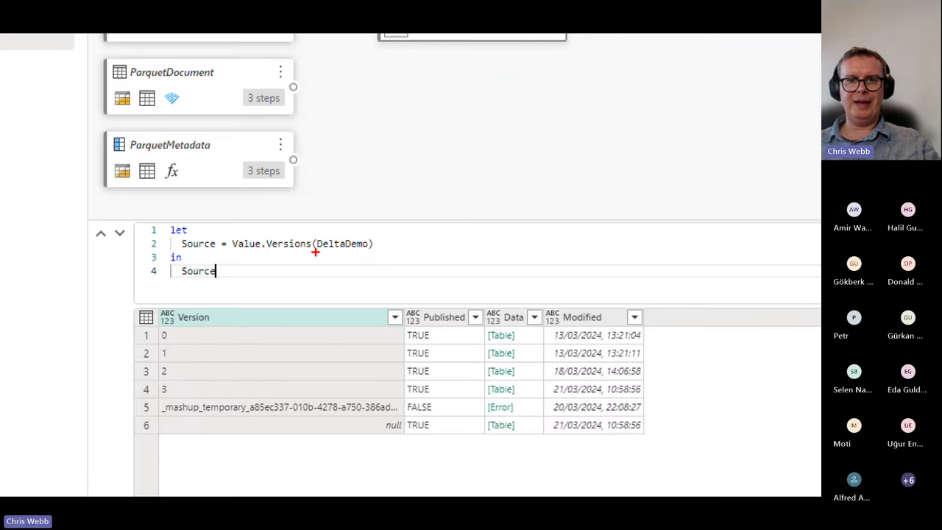
drag(315, 253, 349, 253)
drag(229, 256, 314, 256)
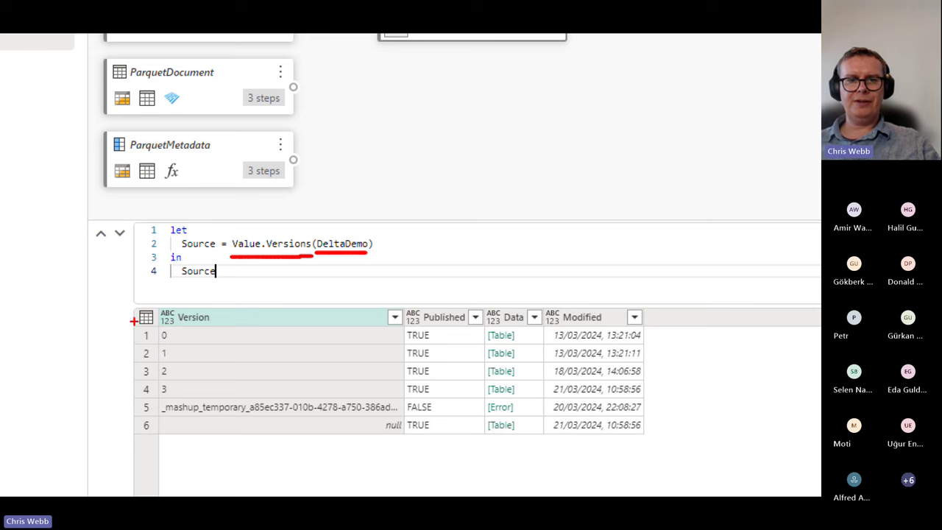
drag(130, 317, 131, 401)
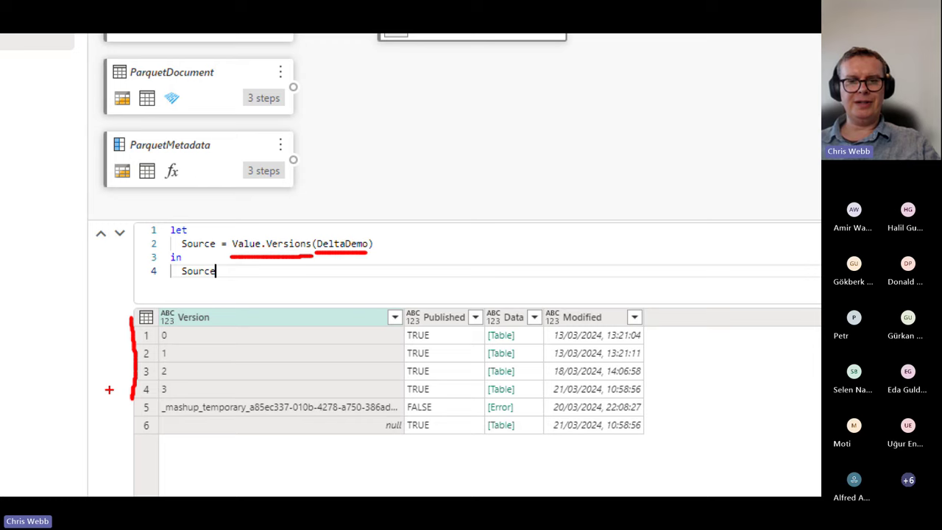
key(Escape)
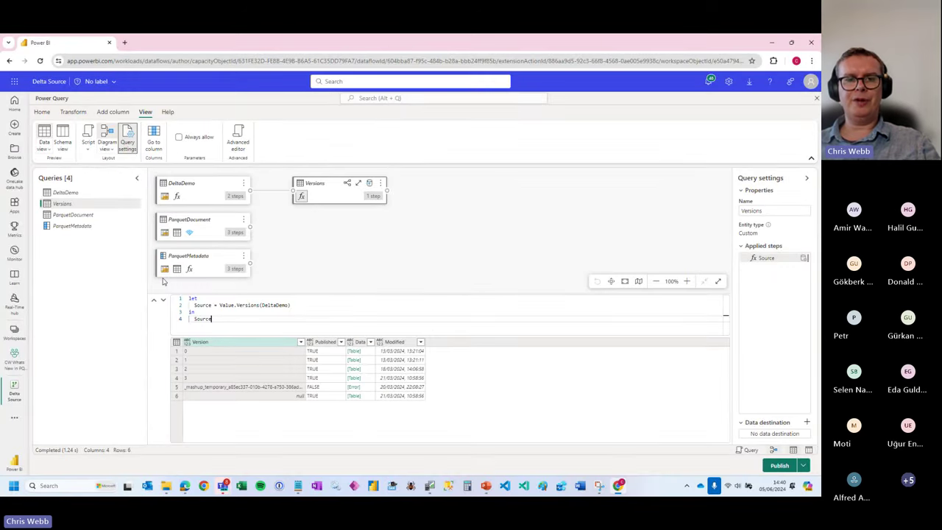
- Exit the Delta Source dataflow without publishing and switch to the PowerPoint deck
click(815, 100)
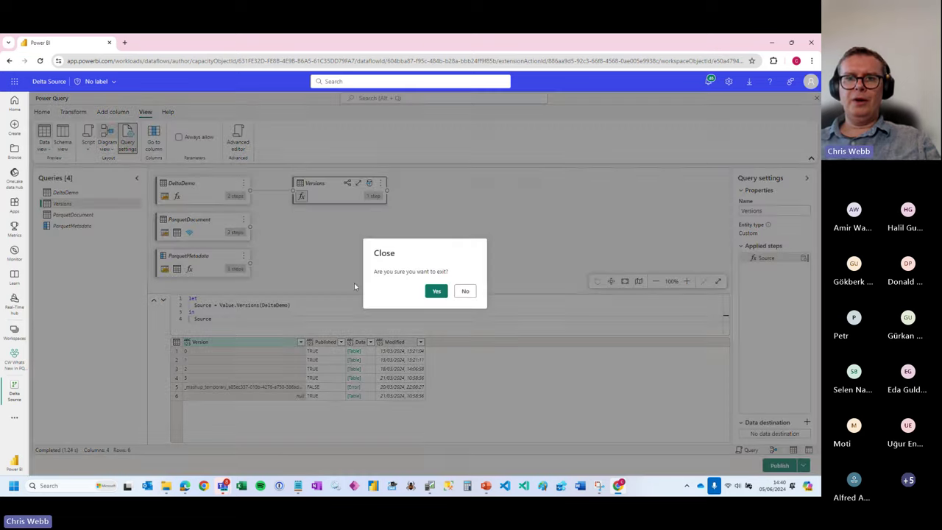
click(437, 295)
click(486, 487)
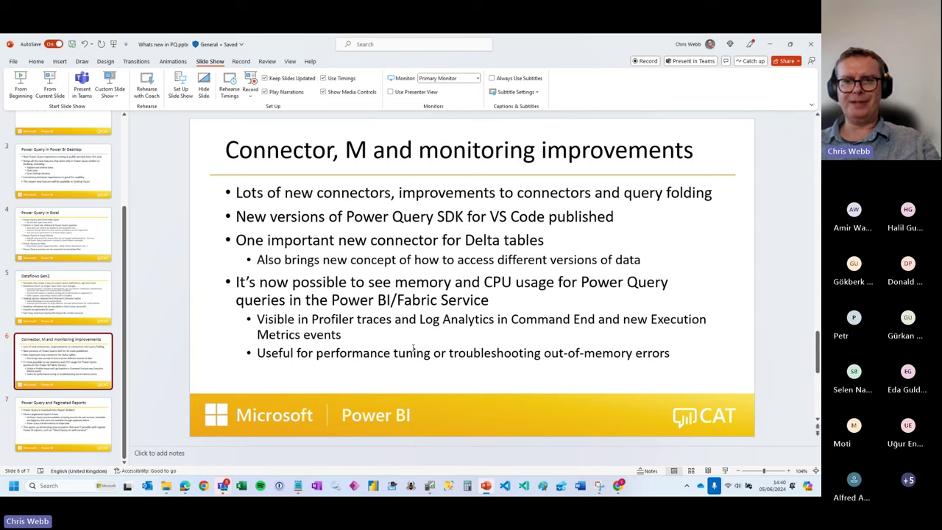
- Switch to the SQL Server Profiler trace and underline the PeakMemory, MashupCPUTime and MashupPeakMemory values of the refresh's Command End event
mouse_move(428, 489)
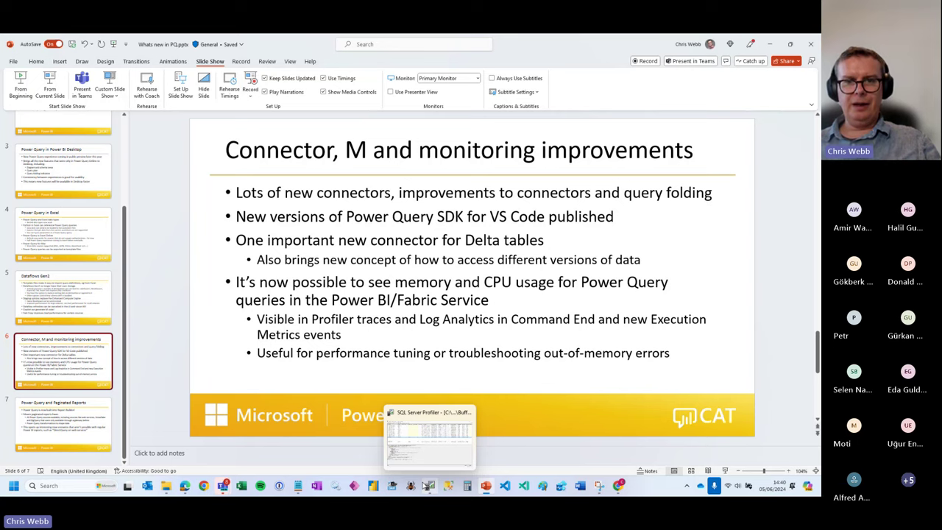
click(429, 490)
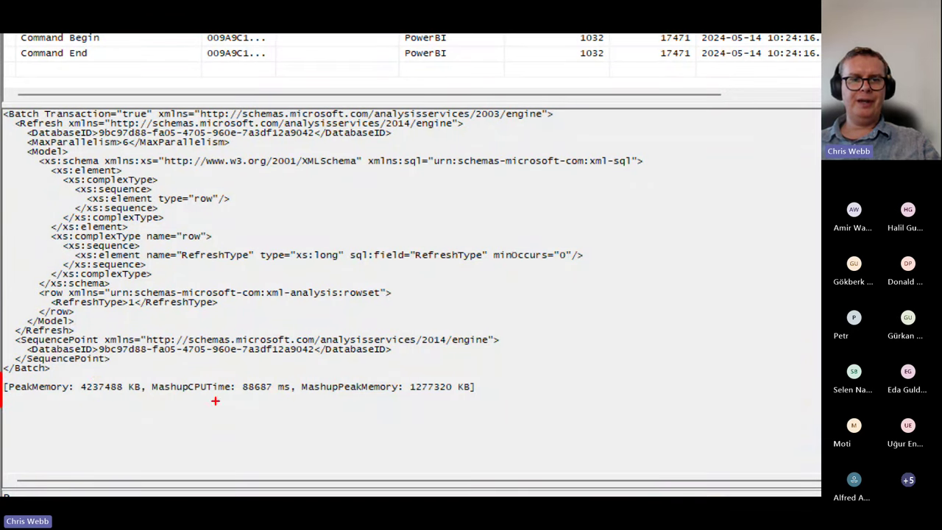
mouse_move(79, 402)
mouse_down()
mouse_move(137, 393)
mouse_move(246, 403)
mouse_up()
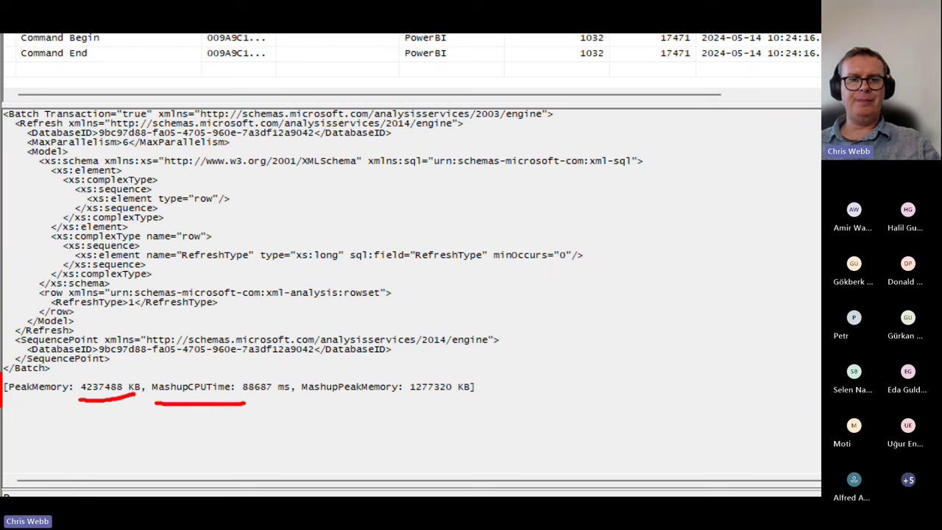
drag(307, 402, 476, 406)
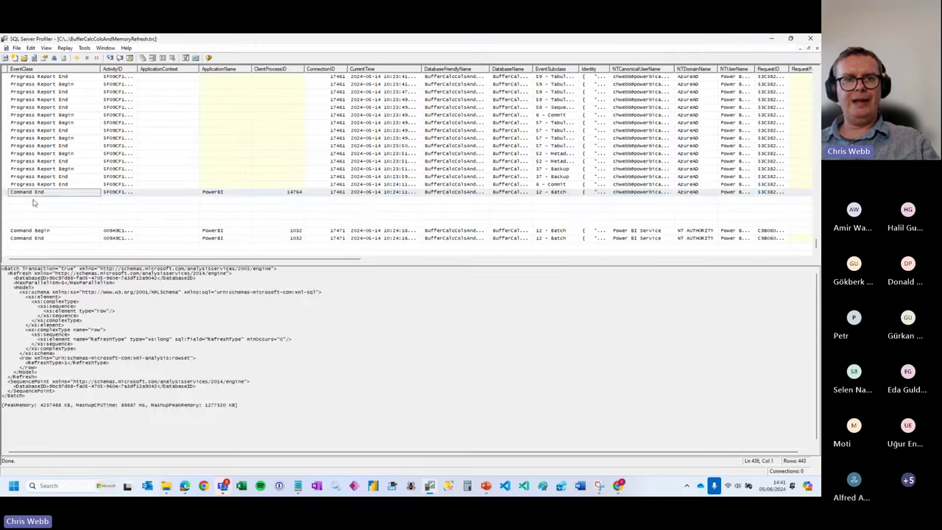
- Examine the event directly below Command End and mark its mEngineCpuTimeMs and peak memory metrics
click(34, 200)
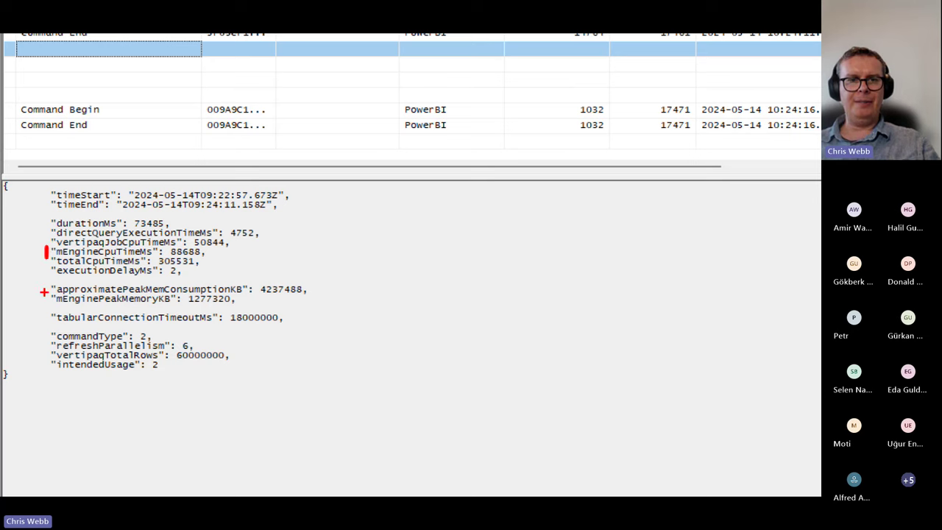
drag(45, 290, 45, 302)
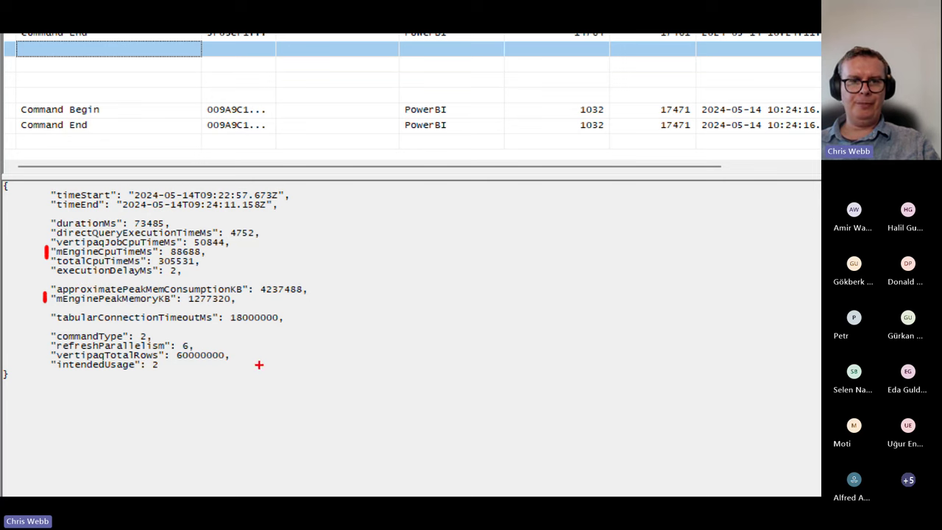
key(Escape)
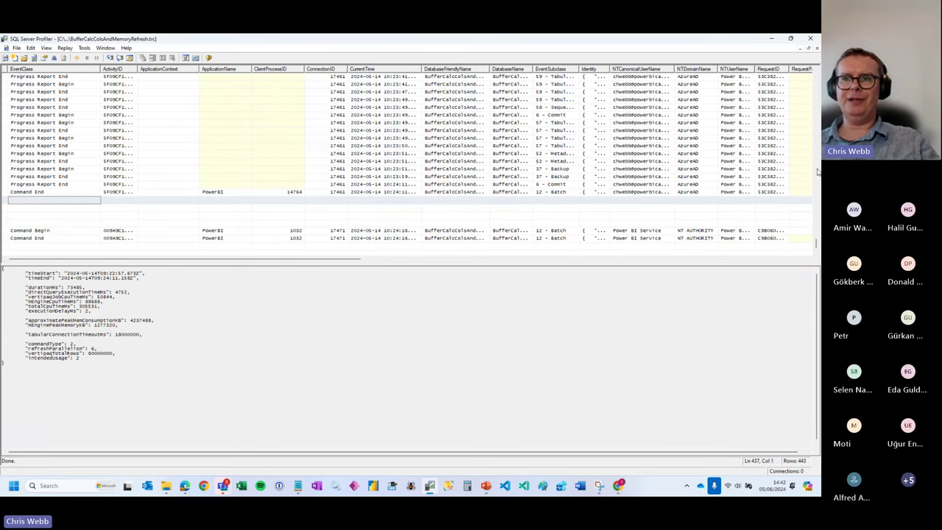
- Close SQL Server Profiler and show slide 7, "Power Query and Paginated Reports", in the PowerPoint deck
click(812, 38)
click(111, 417)
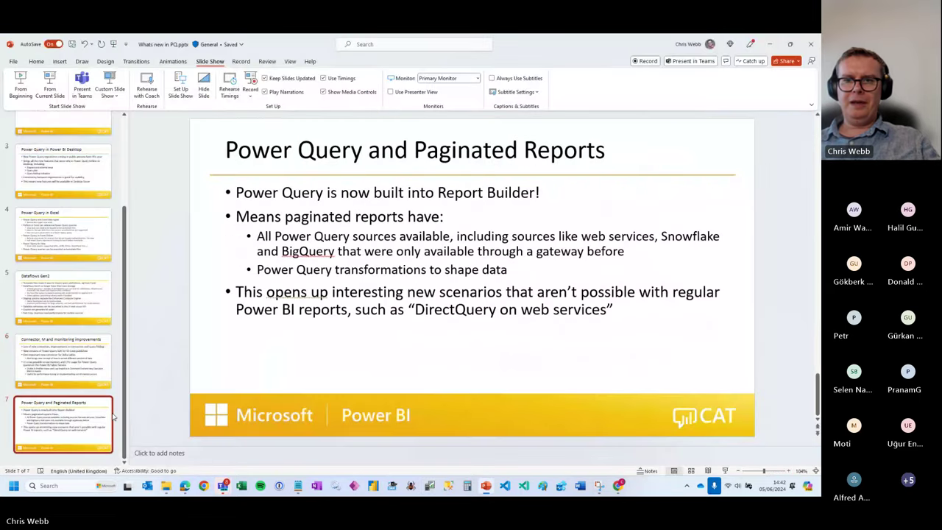
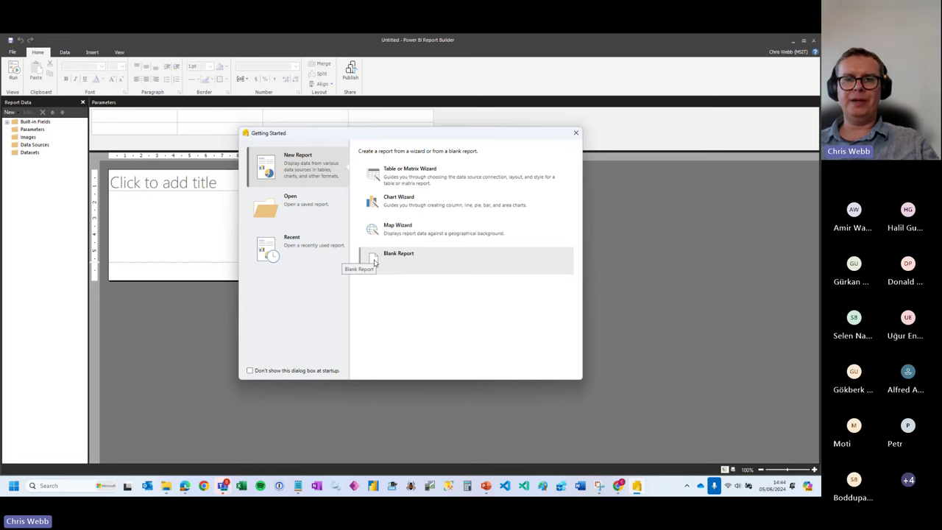
- Create a blank report in Power BI Report Builder and title it "Sales Report"
click(376, 259)
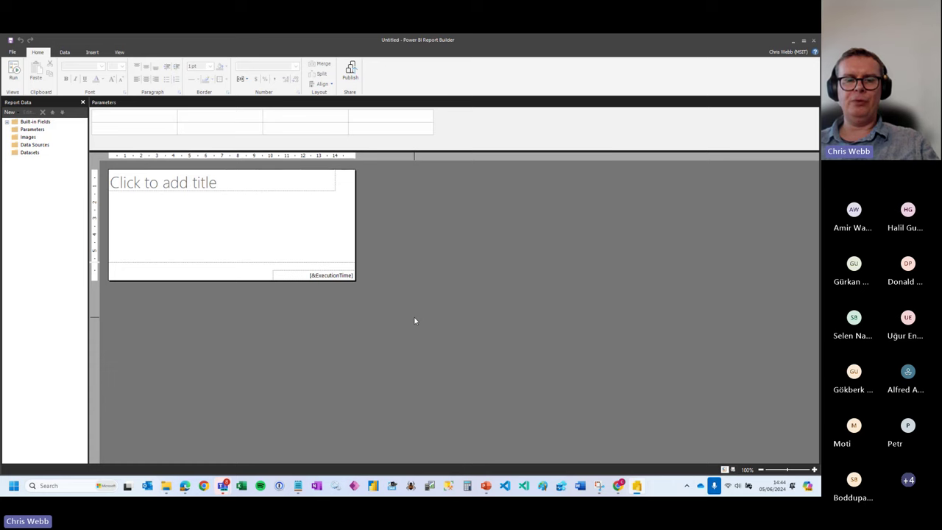
click(182, 184)
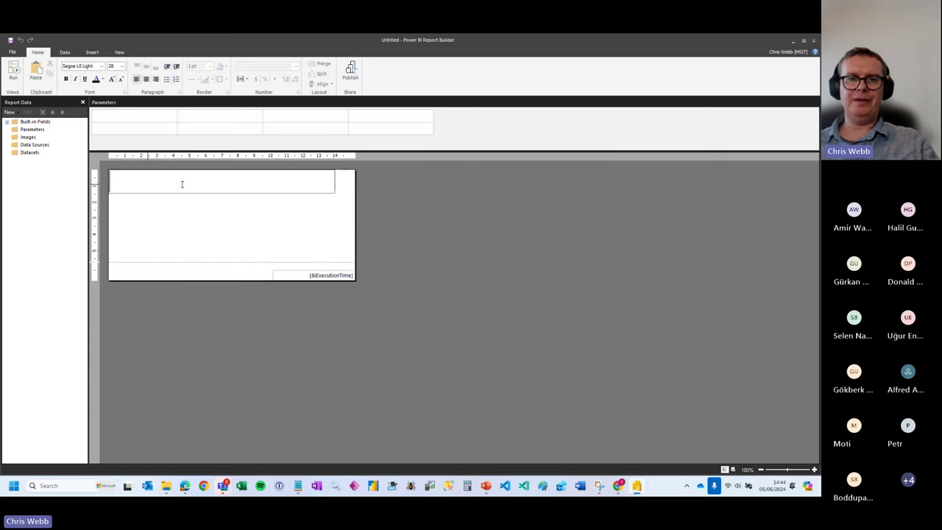
text(Sales )
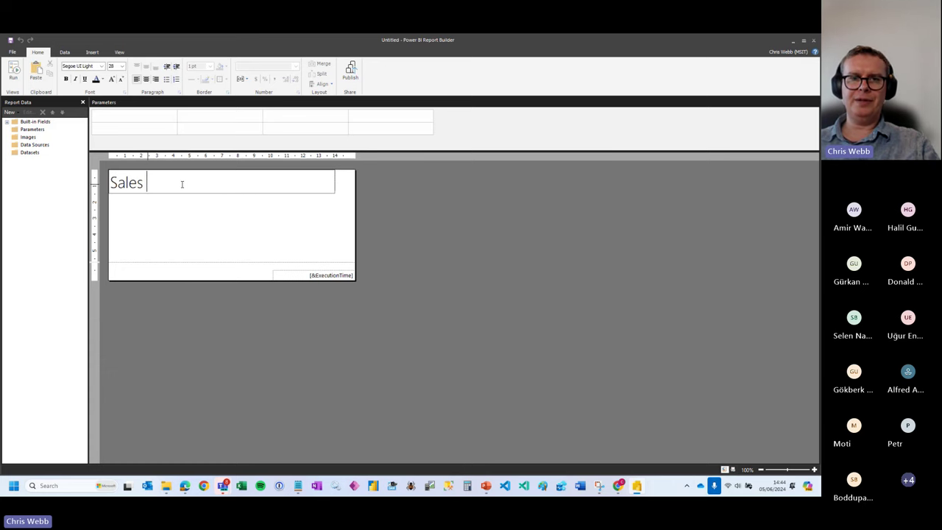
text(Report)
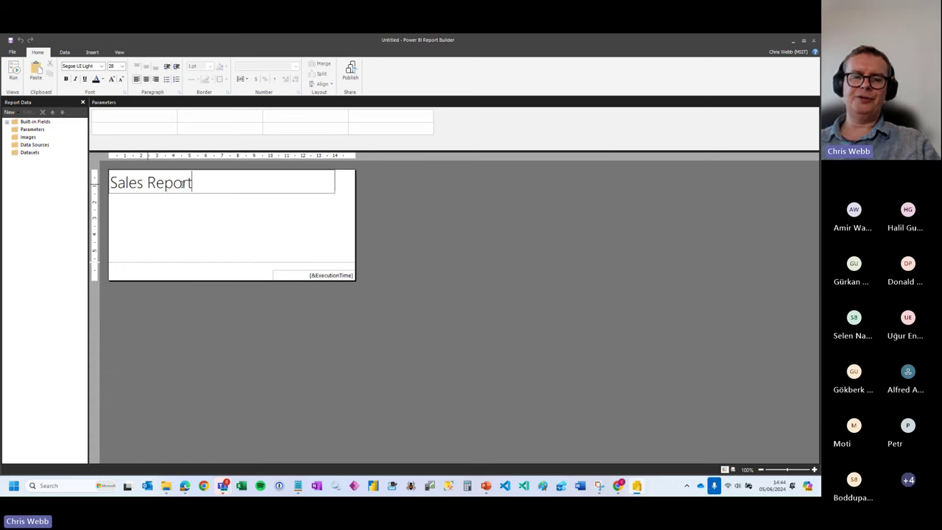
click(176, 238)
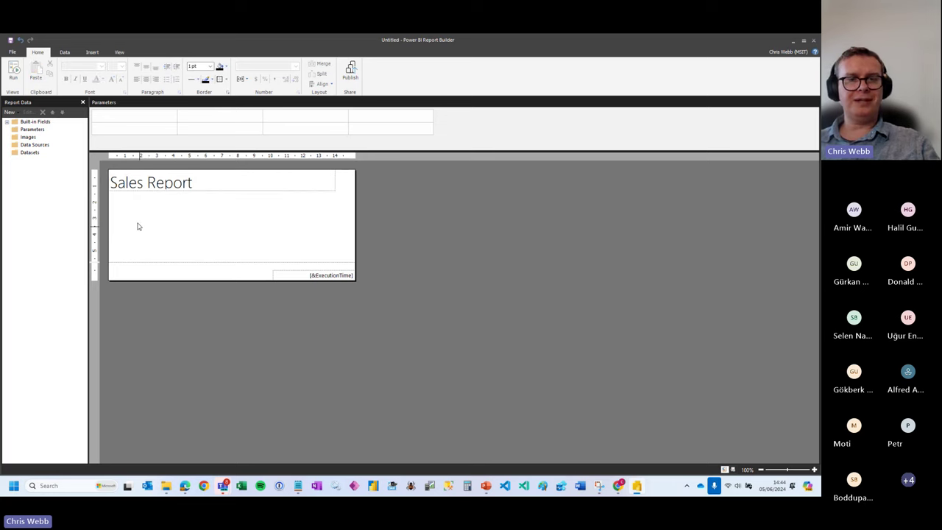
- Start Get data (Preview) and browse the complete list of new Power Query sources
click(68, 53)
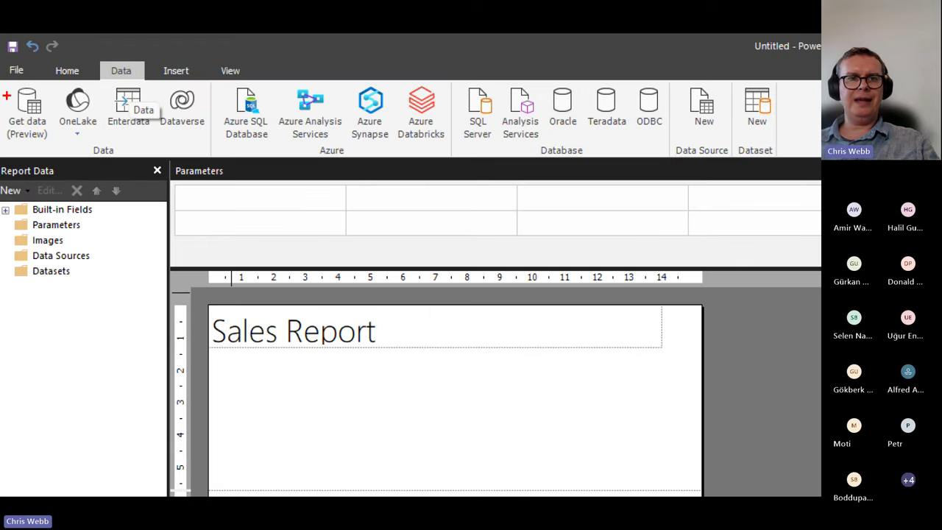
mouse_move(7, 82)
mouse_down()
mouse_move(4, 147)
mouse_move(59, 151)
mouse_up()
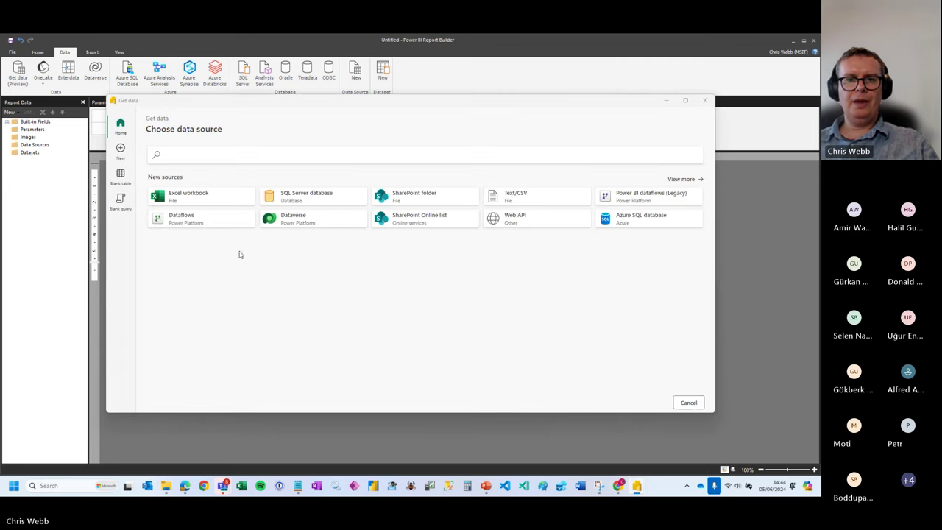
click(685, 179)
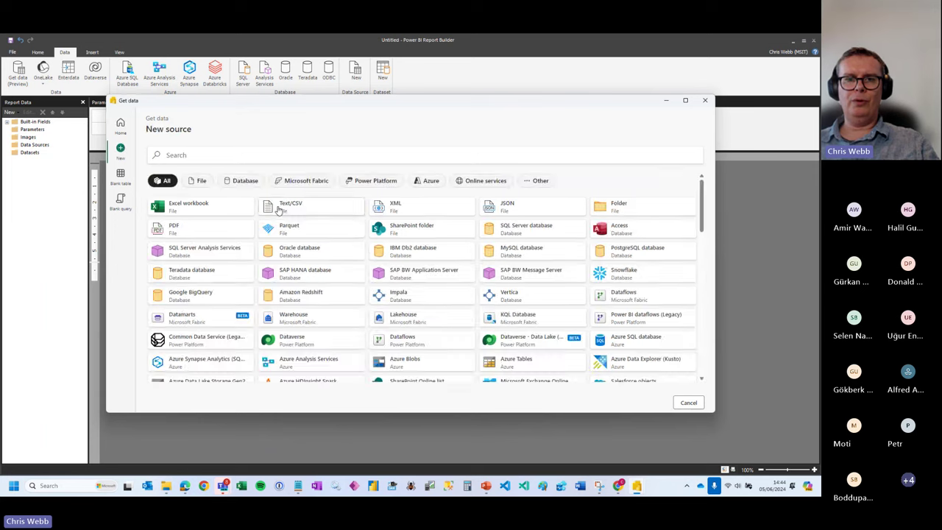
scroll(324, 228, down, 15)
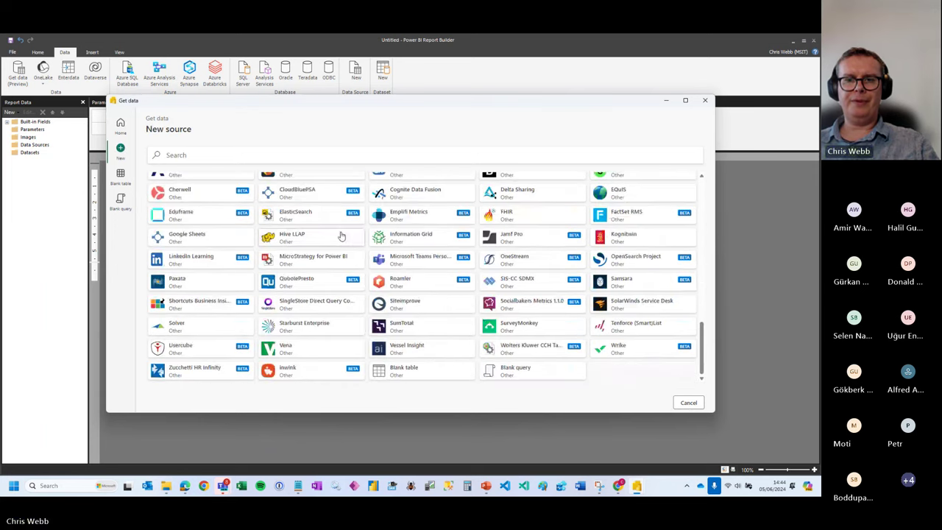
scroll(341, 237, up, 10)
scroll(340, 237, up, 3)
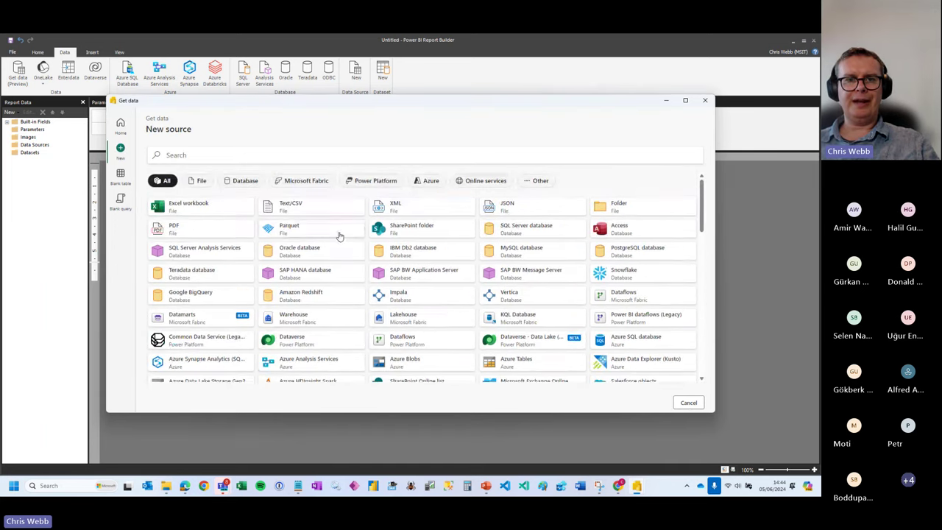
- Search the data sources for "web" and choose the Web API connector
click(184, 155)
text(we)
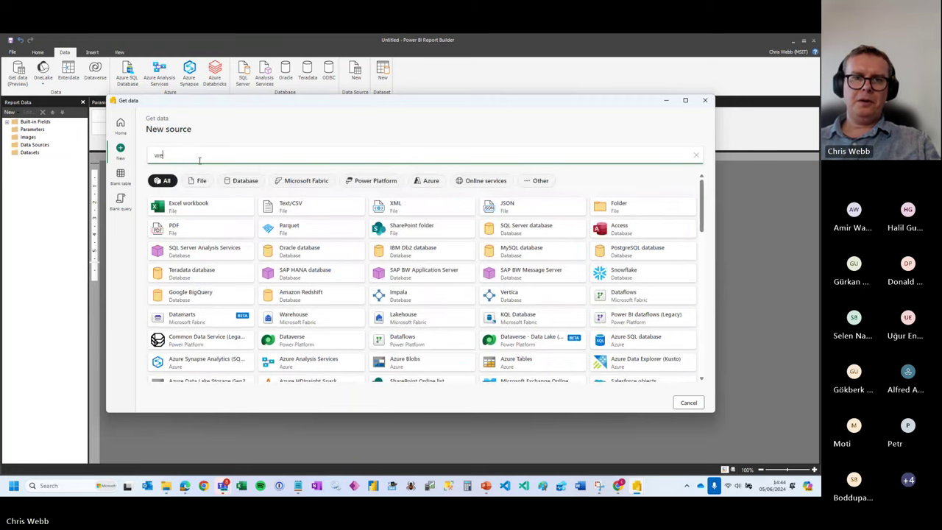
text(b)
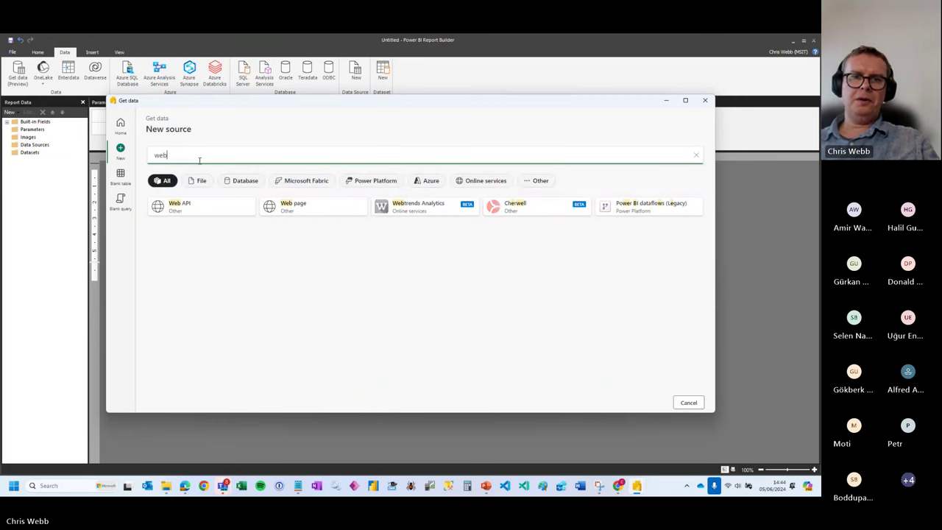
click(181, 211)
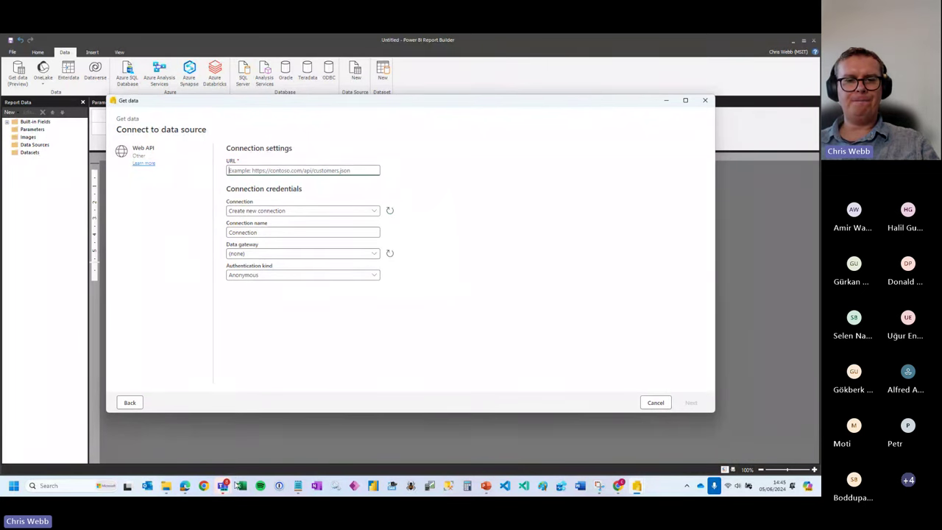
- Switch to the browser, open DemoData.xlsx from the workbook's OneDrive folder and show its SalesData sheet
click(184, 486)
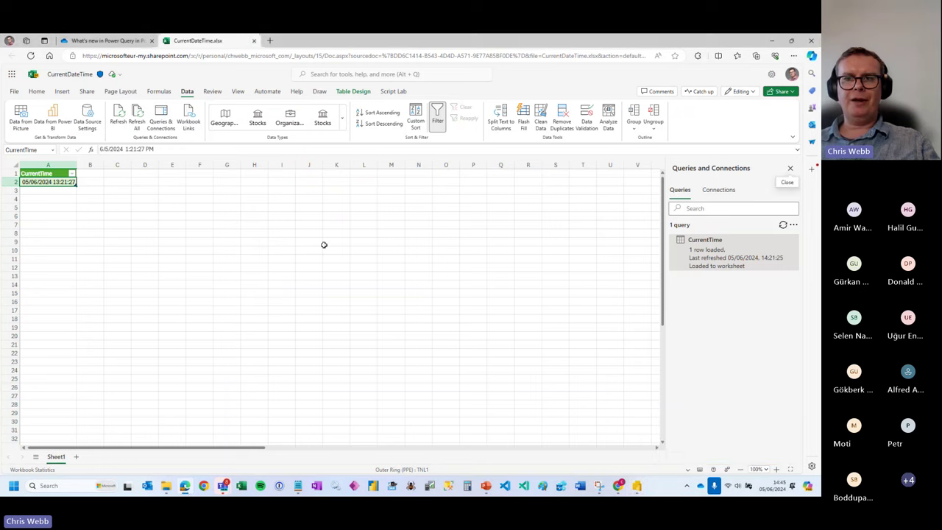
click(78, 74)
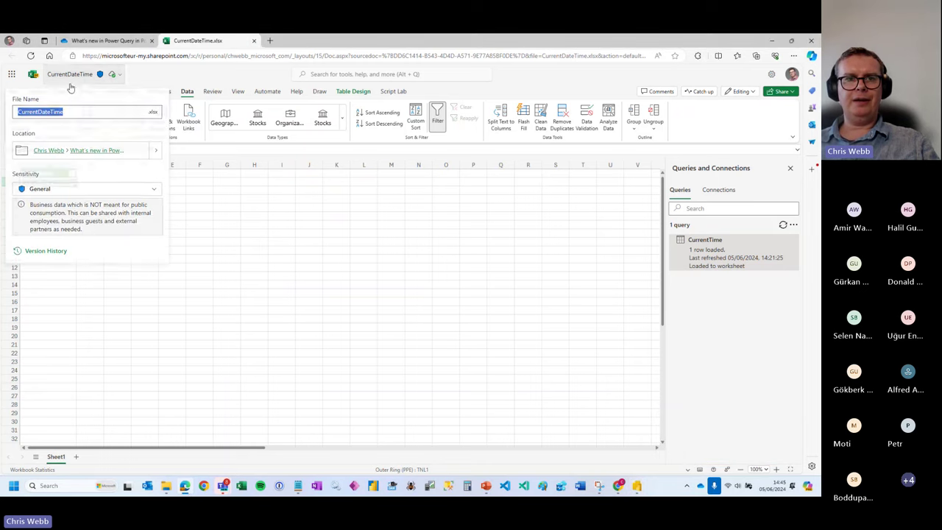
click(88, 153)
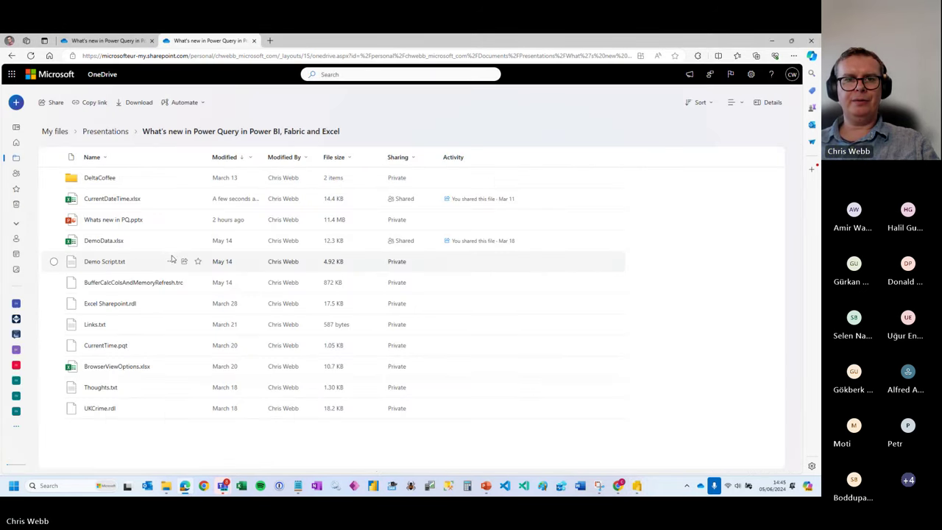
click(103, 241)
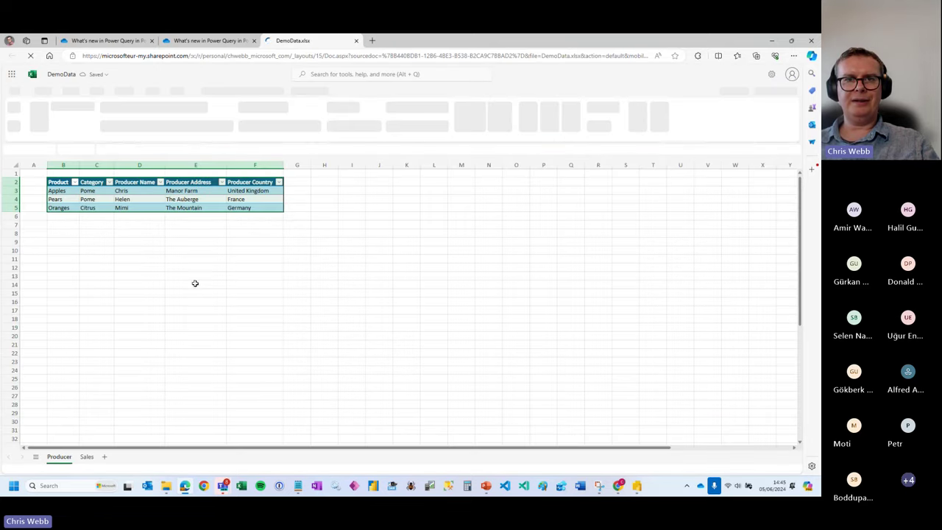
click(254, 40)
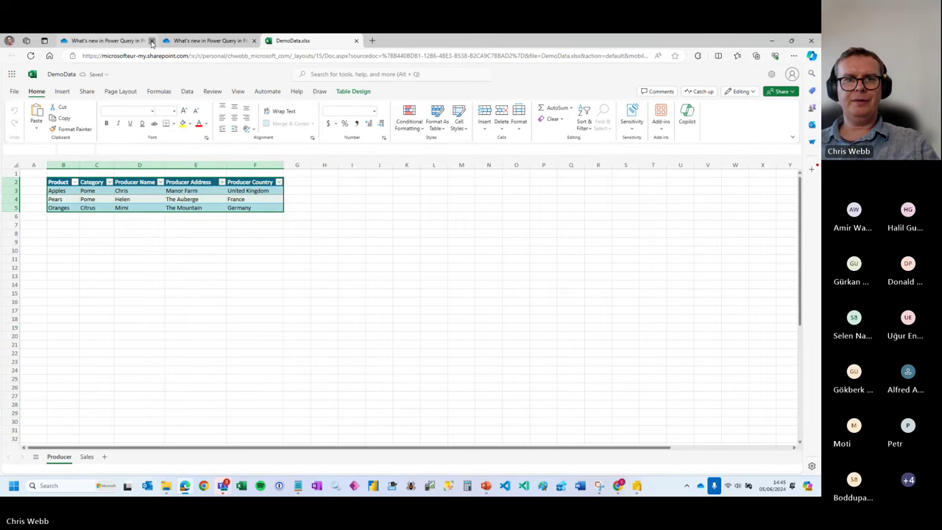
click(94, 457)
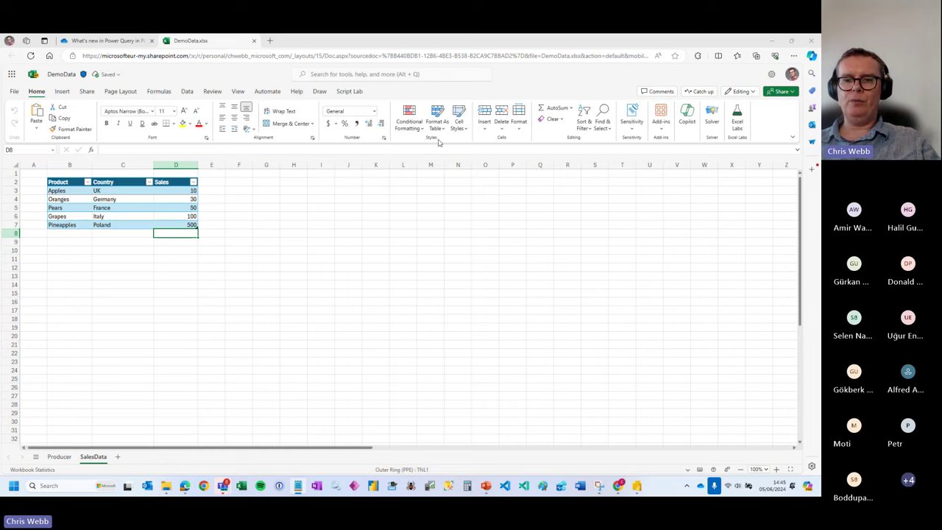
- Return to Report Builder and connect the Web API source to the DemoData.xlsx URL with the PQ DemoData Excel connection
mouse_move(636, 487)
click(690, 446)
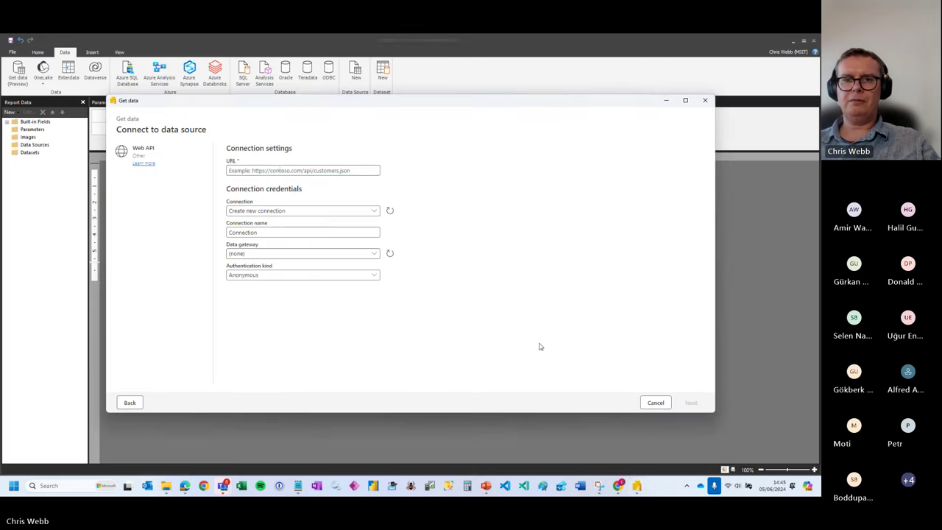
click(277, 170)
key(ctrl+v)
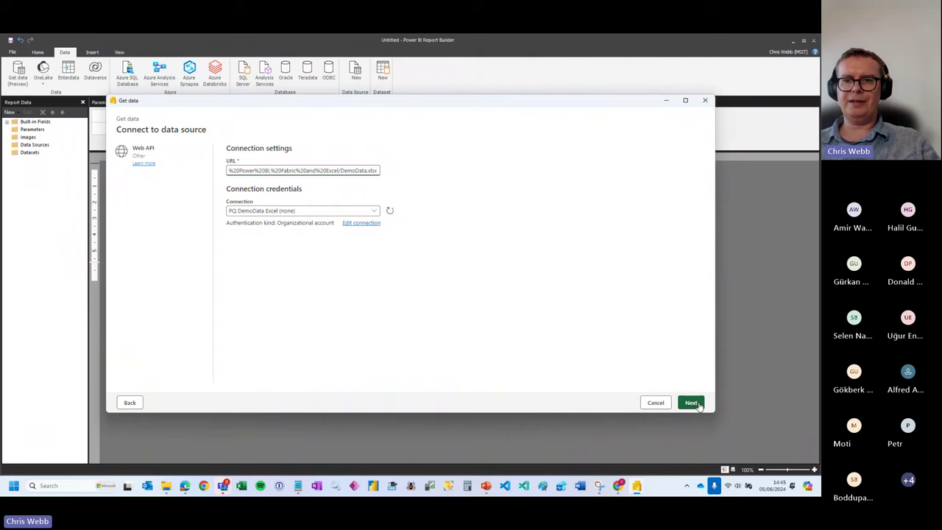
click(691, 403)
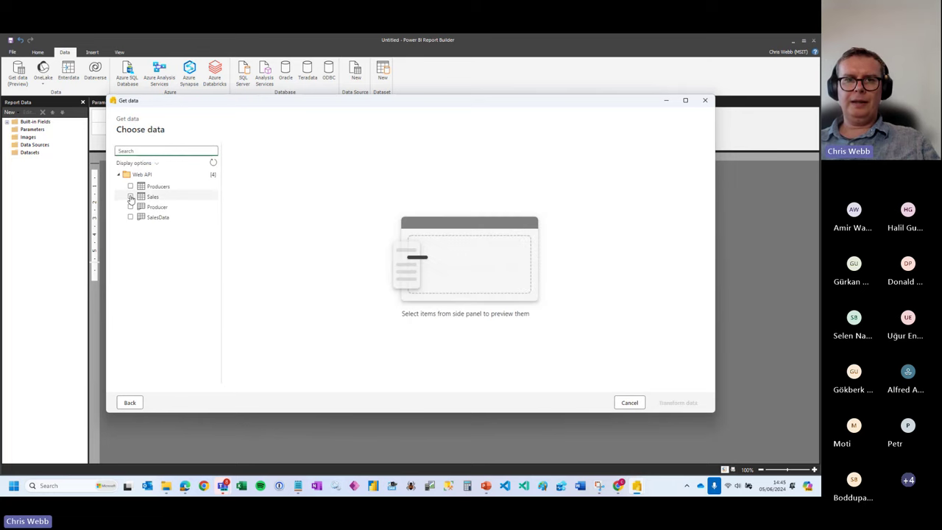
- Choose the Sales table, take it through the Power Query editor and create the Sales dataset from it
click(131, 197)
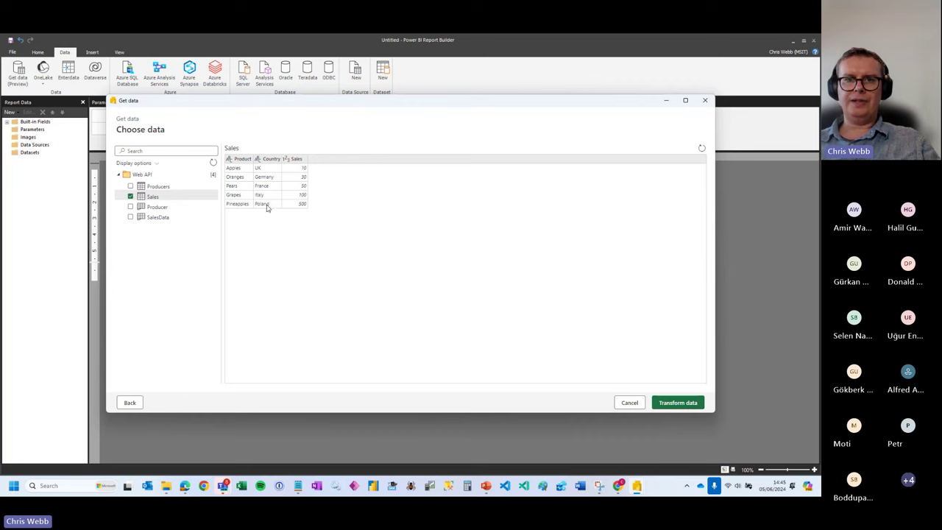
click(690, 406)
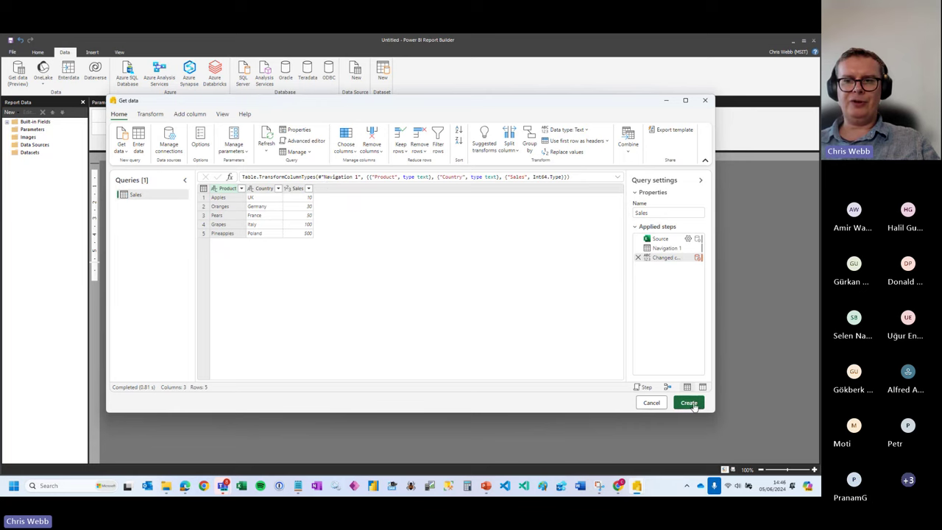
click(689, 403)
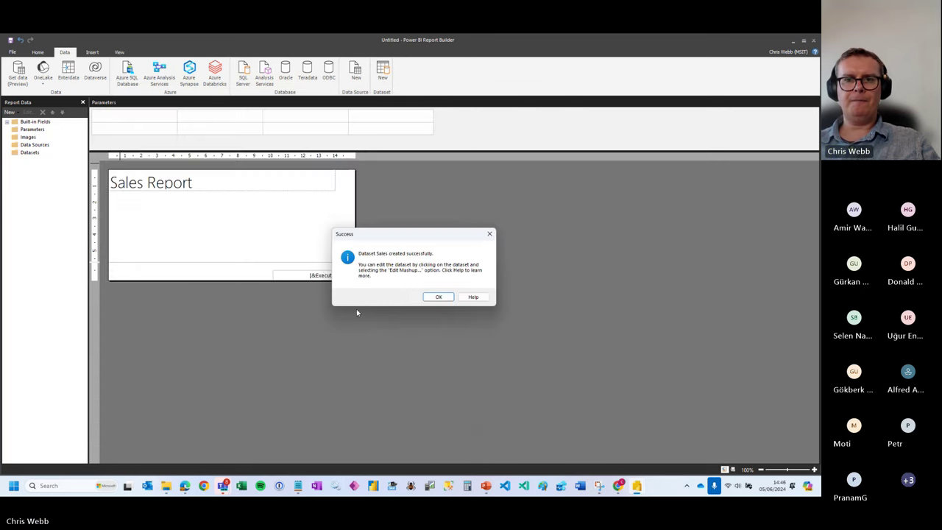
click(439, 296)
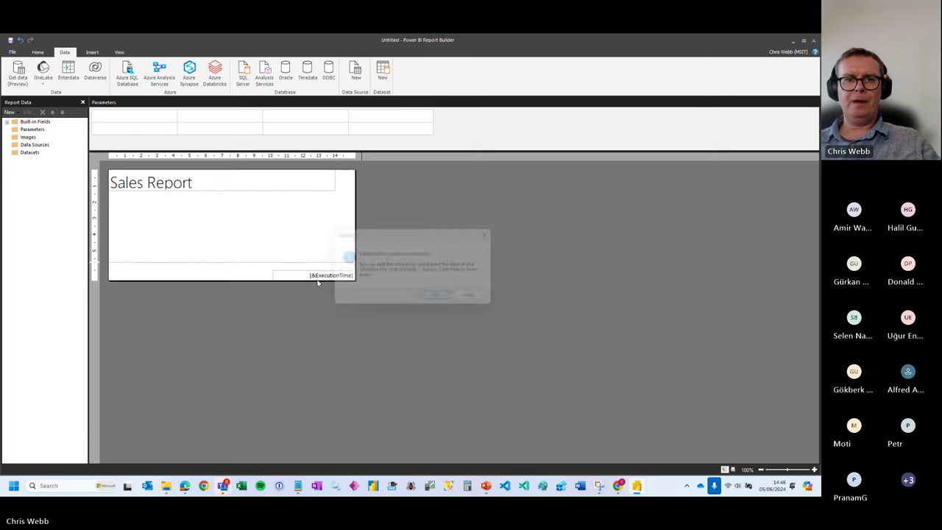
click(8, 152)
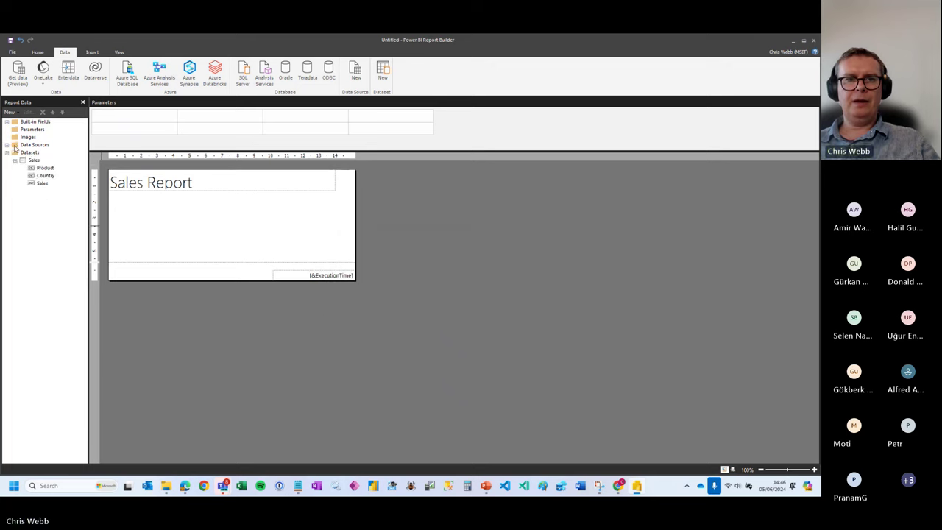
- Insert a blank table into the report body below the Sales Report title, almost as wide as the body
click(94, 52)
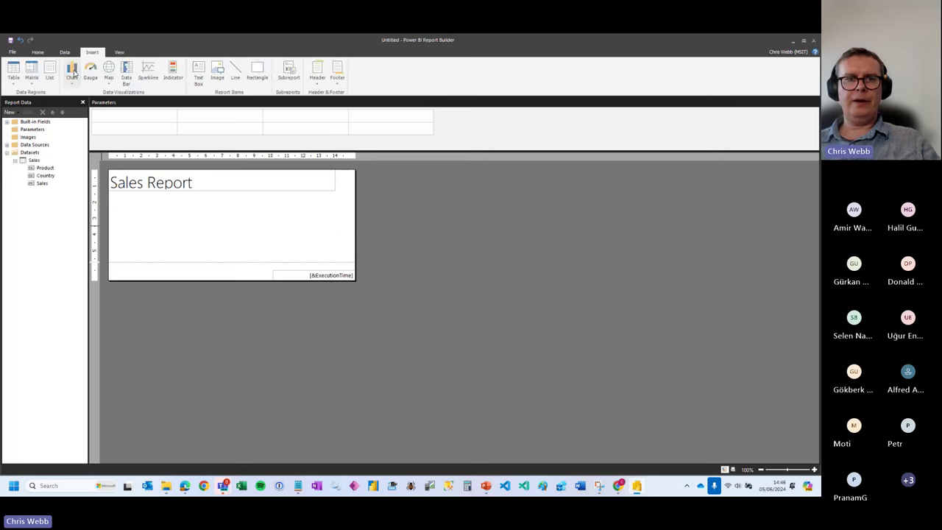
click(13, 73)
drag(115, 200, 294, 255)
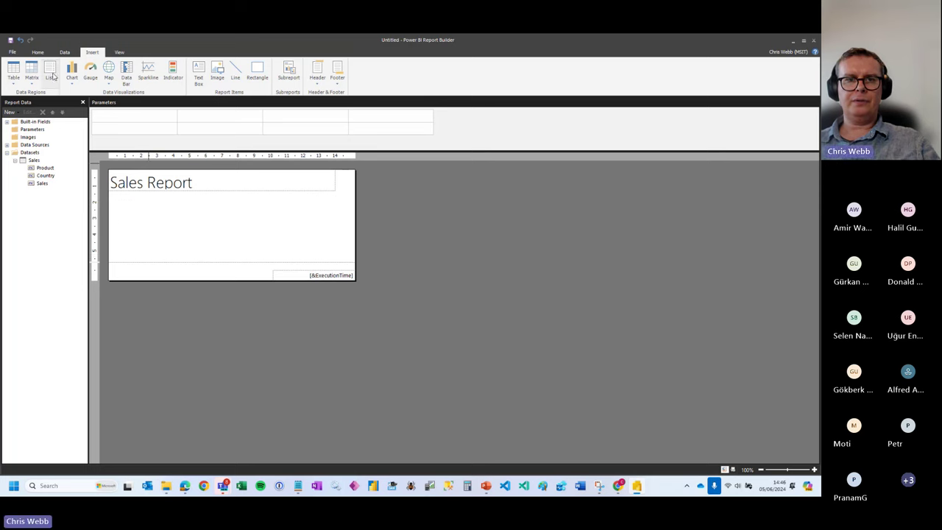
click(14, 72)
click(29, 94)
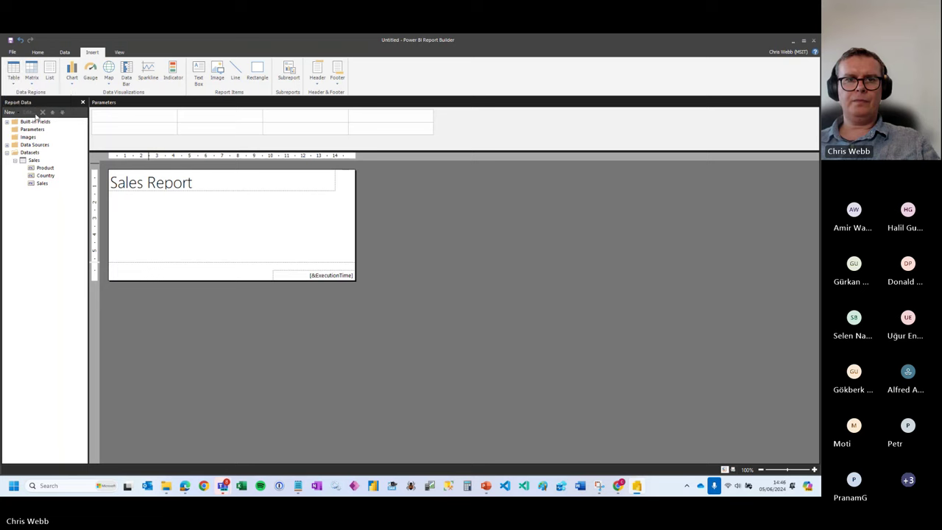
drag(116, 200, 336, 255)
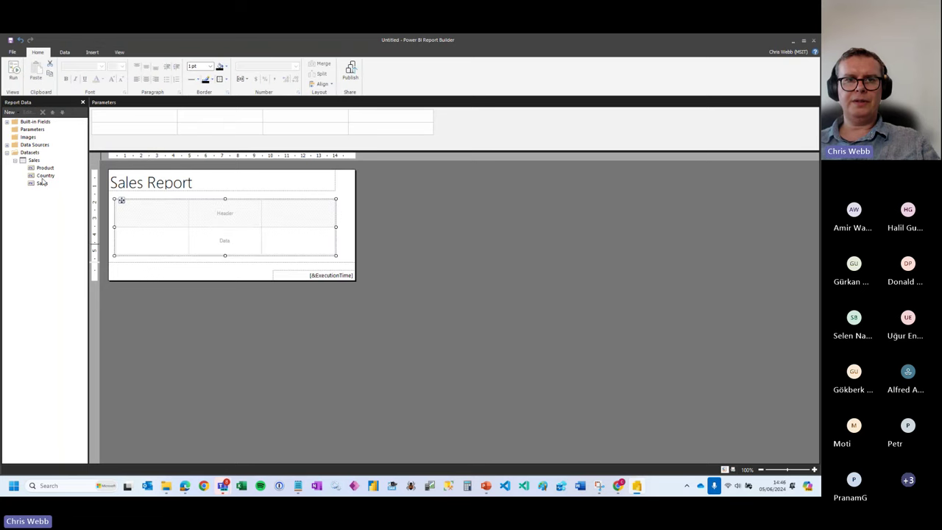
- Fill the table's three data columns with the Product, Country and Sales fields of the Sales dataset
drag(45, 169, 158, 248)
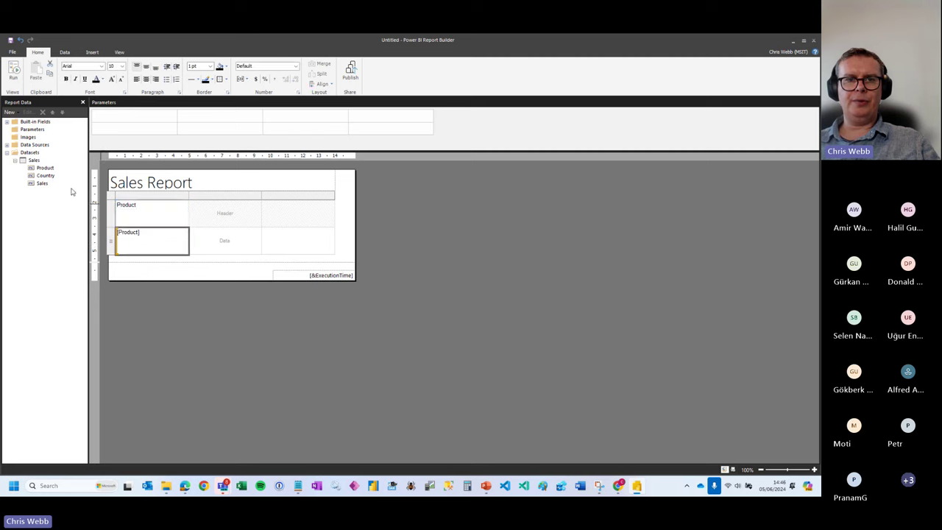
drag(53, 178, 219, 237)
click(43, 184)
drag(43, 184, 294, 248)
- Make the table's header row bold and run the report
click(113, 212)
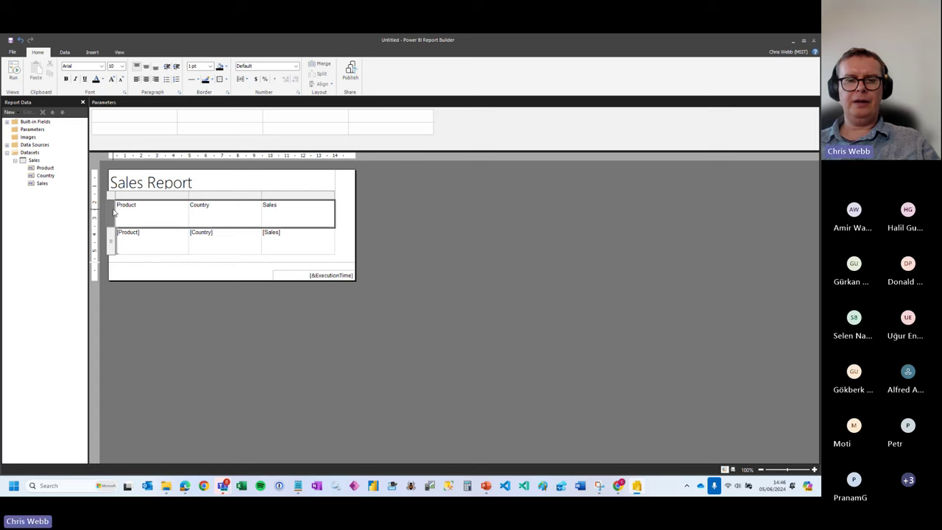
key(ctrl+b)
click(436, 221)
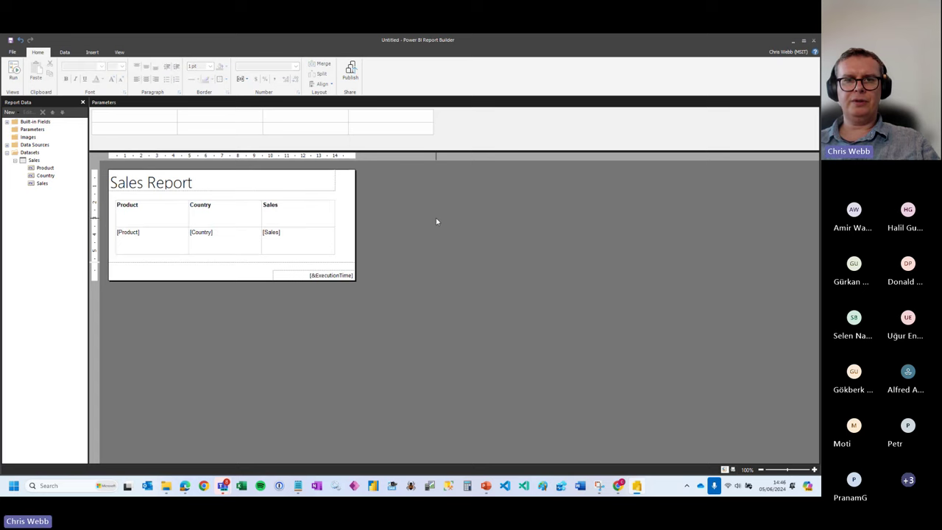
click(15, 69)
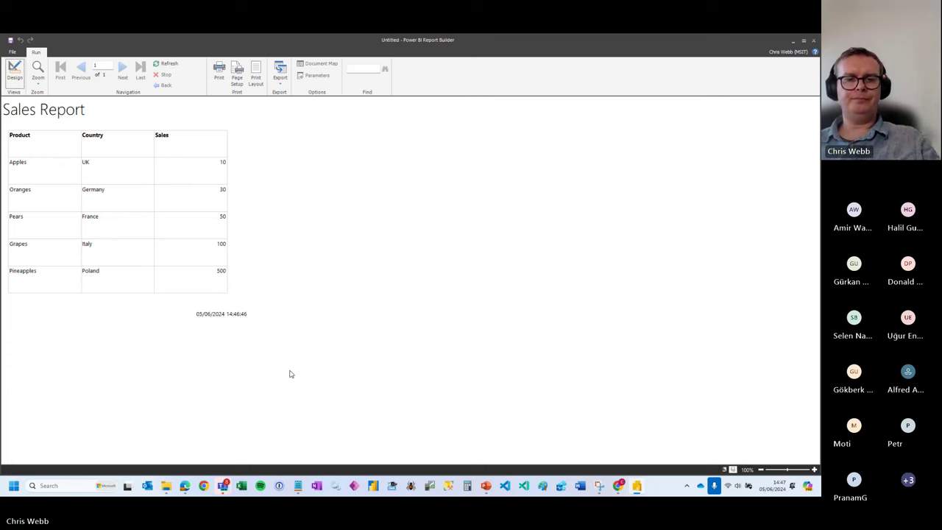
- In the browser, add a row with Guavas, Turkey and 1000 to the SalesData table and close the DemoData workbook
click(184, 486)
click(88, 235)
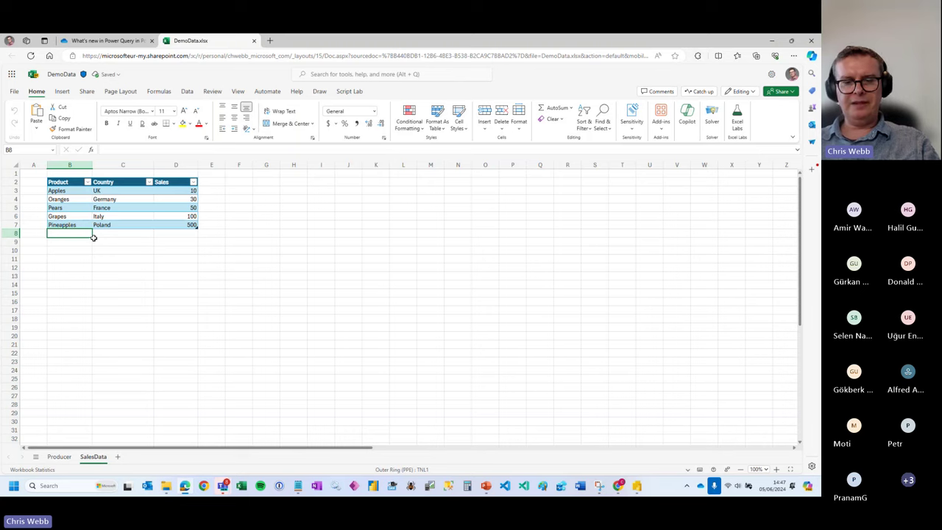
text(G)
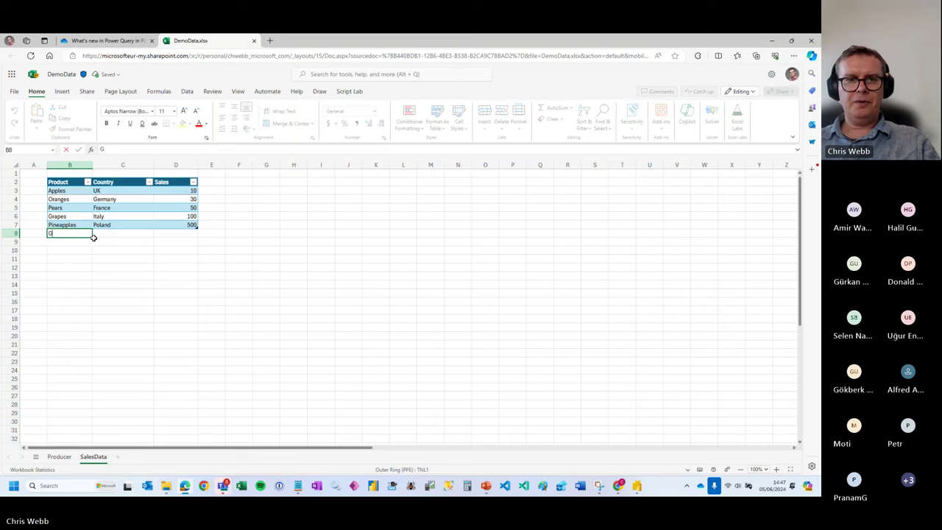
text(uavas)
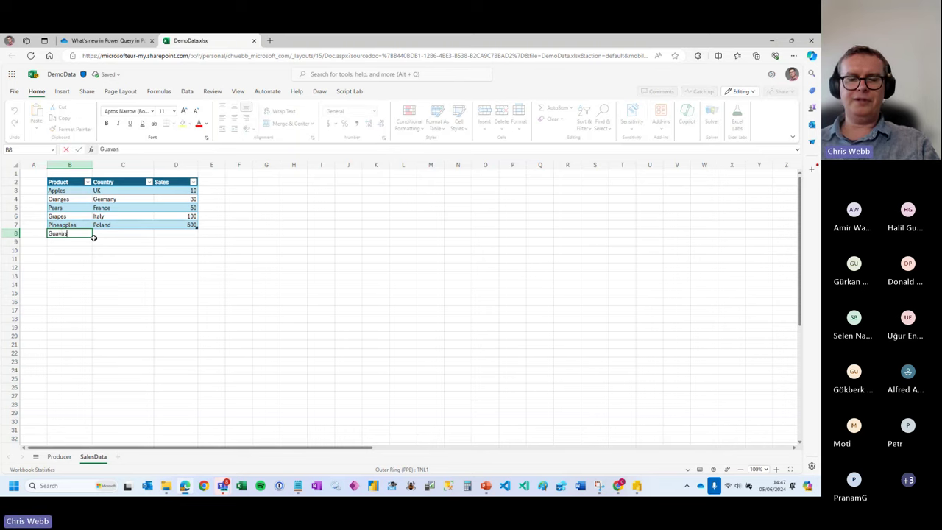
key(Tab)
text(Turkey)
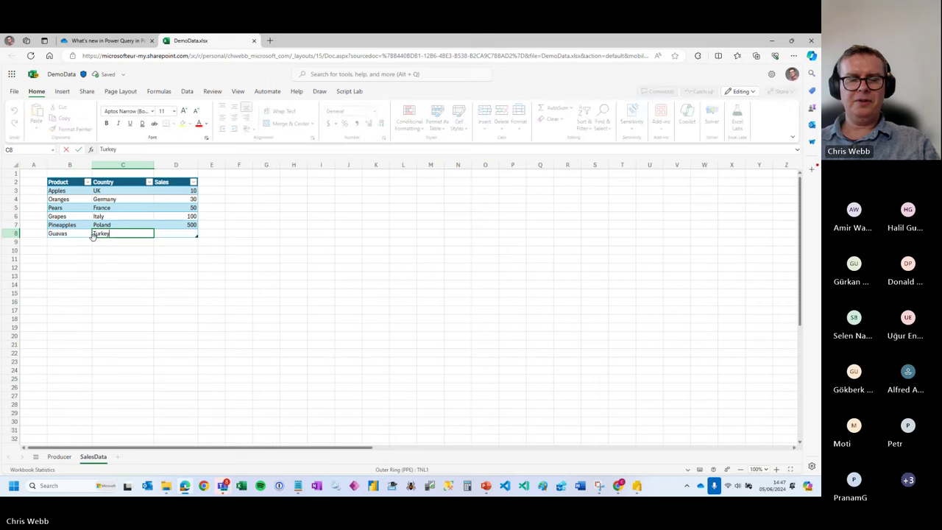
key(Tab)
text(1000)
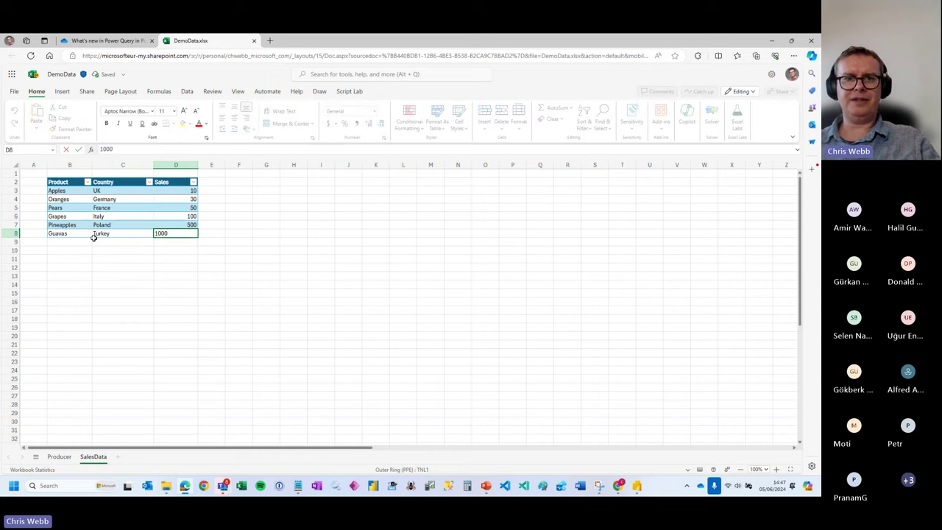
key(Return)
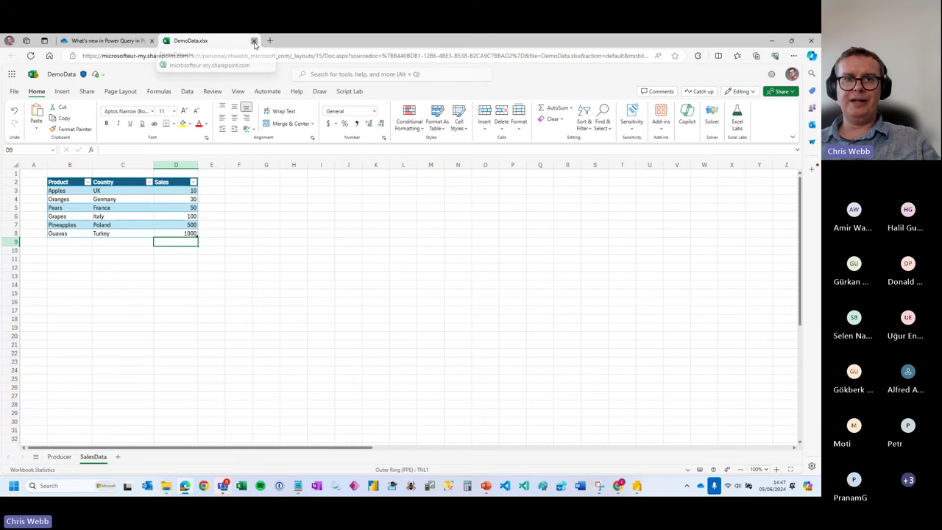
click(254, 40)
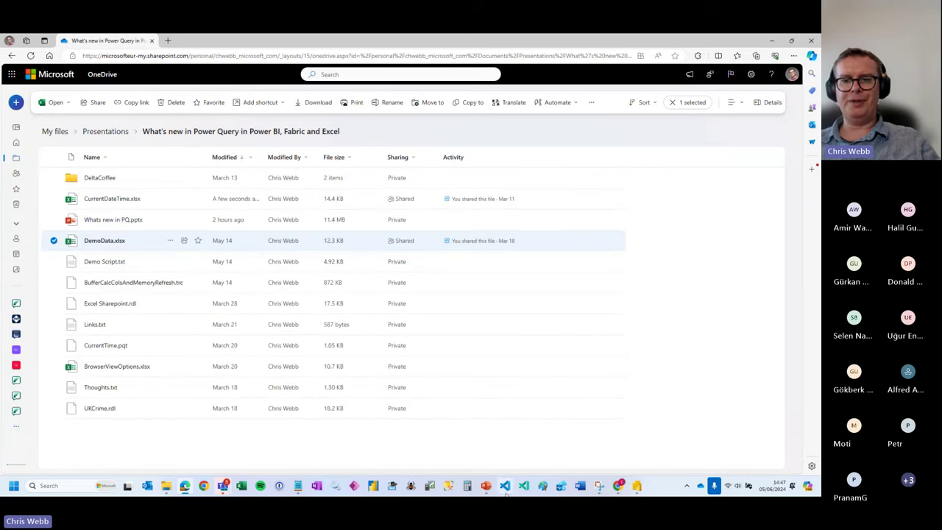
- Switch back to Report Builder and refresh the rendered Sales Report
click(637, 486)
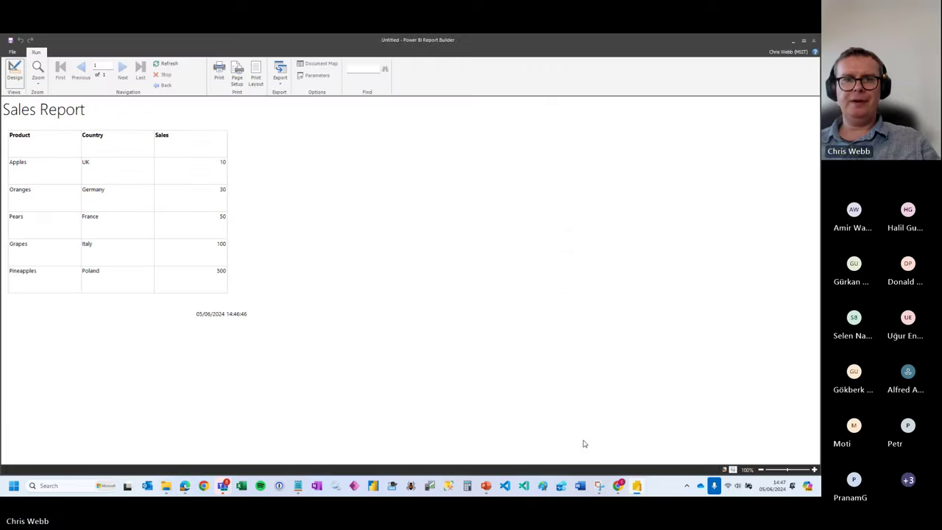
click(165, 64)
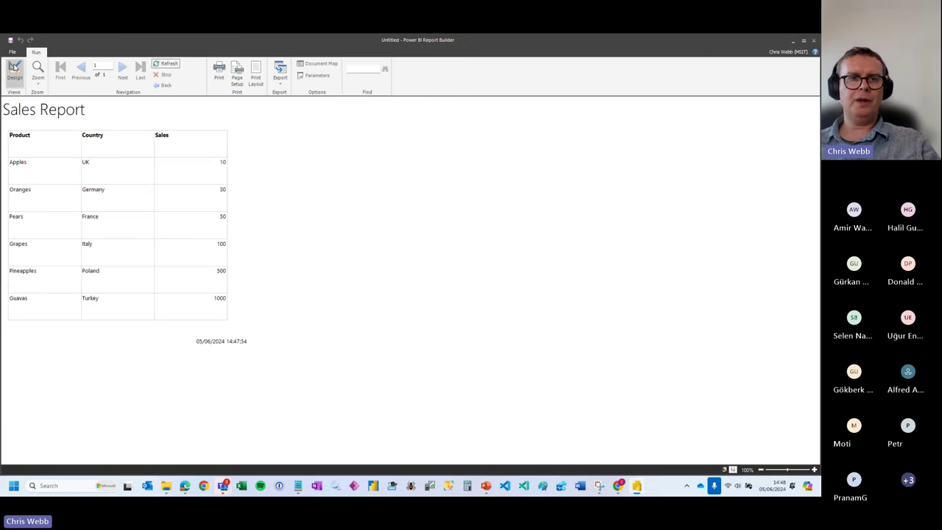
- Return the report to design view and switch to the "Power Query and Paginated Reports" slide in PowerPoint
click(14, 68)
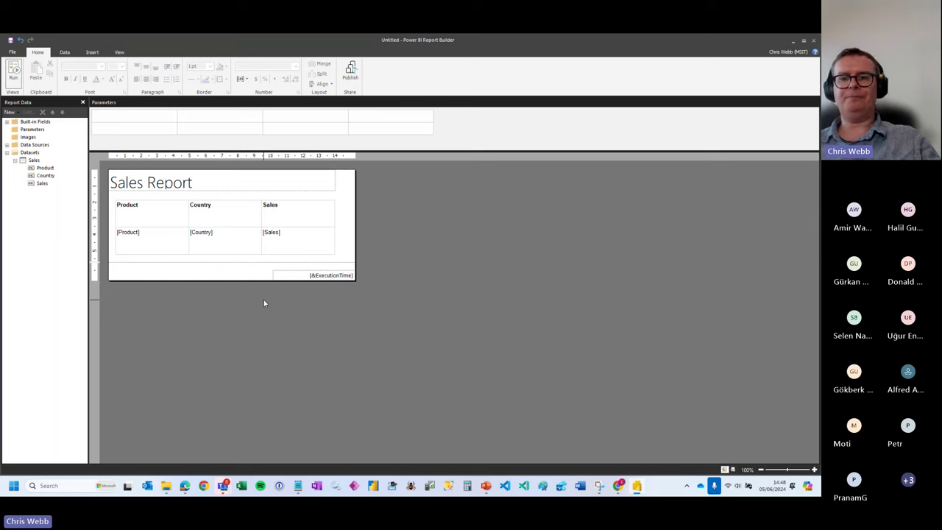
click(485, 486)
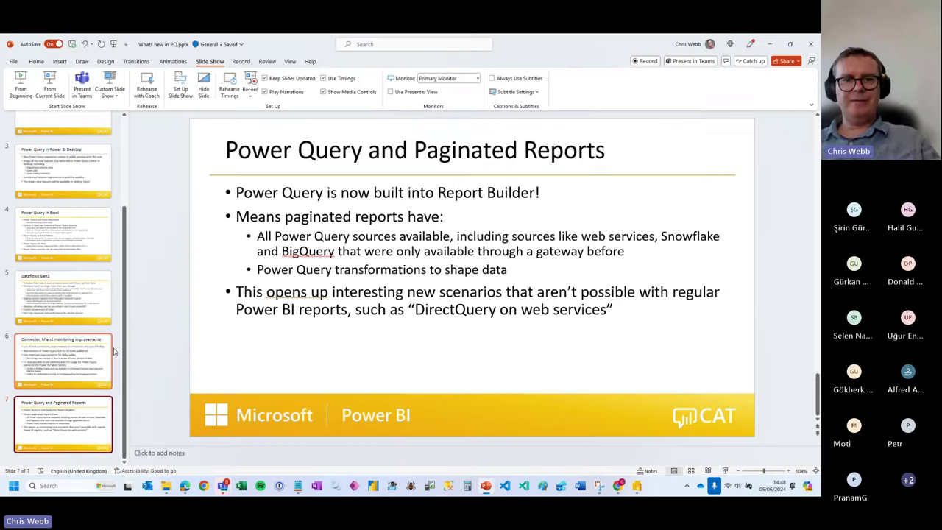